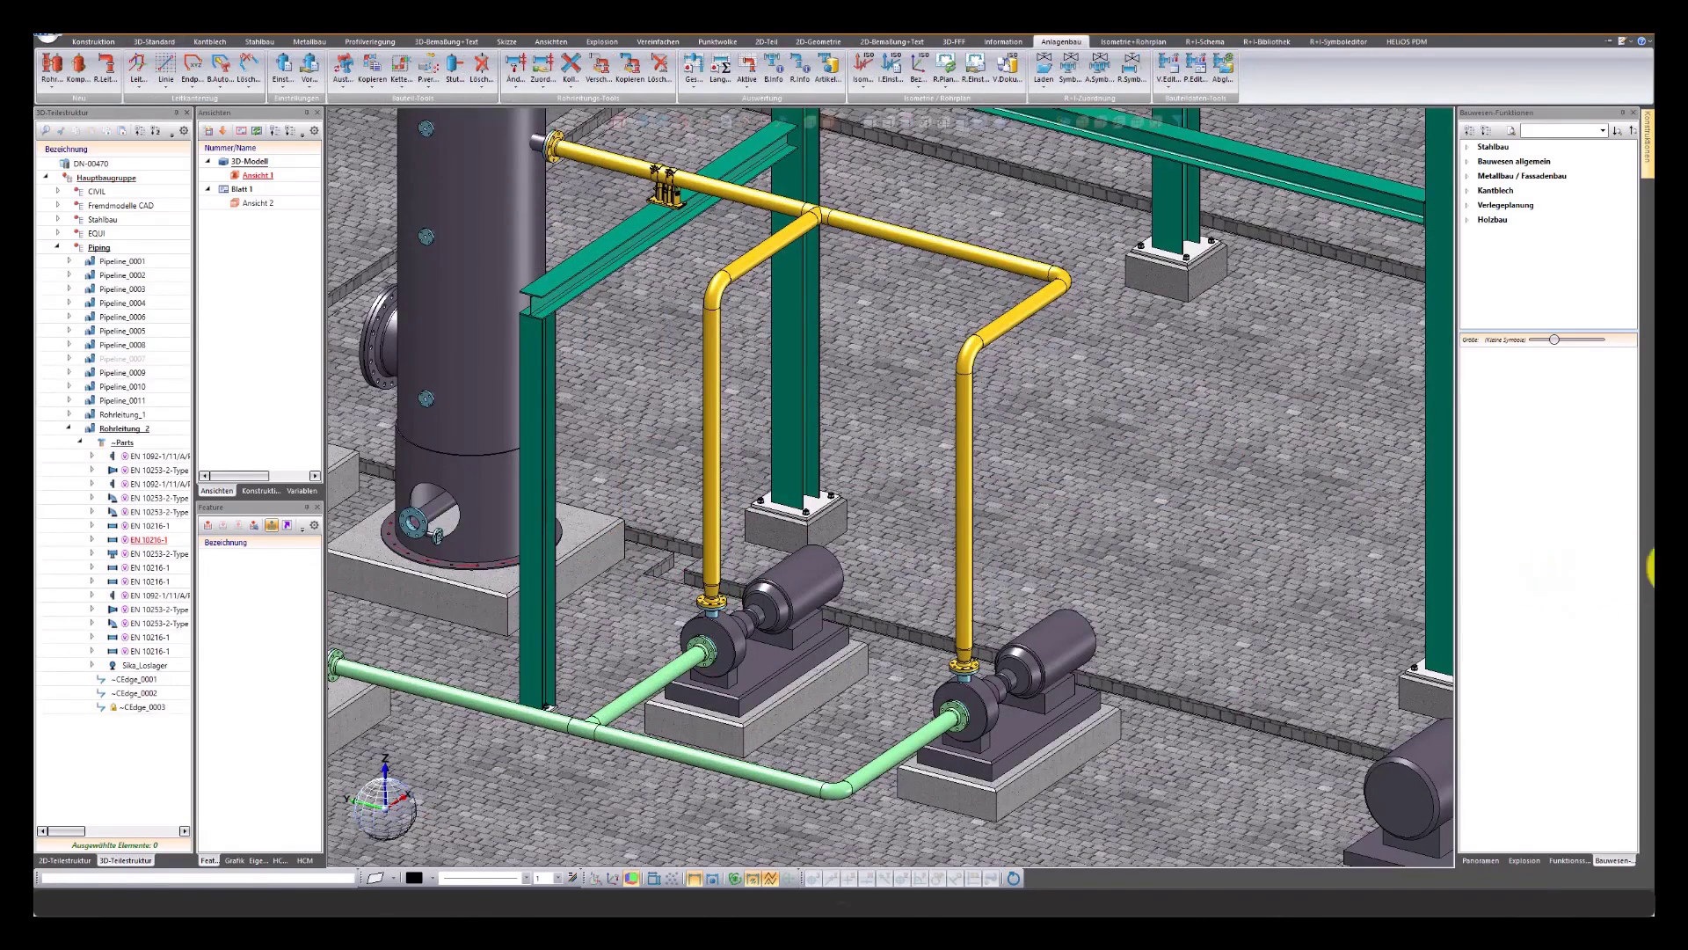
Swap the straight right-riser pipe section for the ARI_HAV_DN100_PN16 hand-wheel valve via Bauteil austauschen
right_click(960, 498)
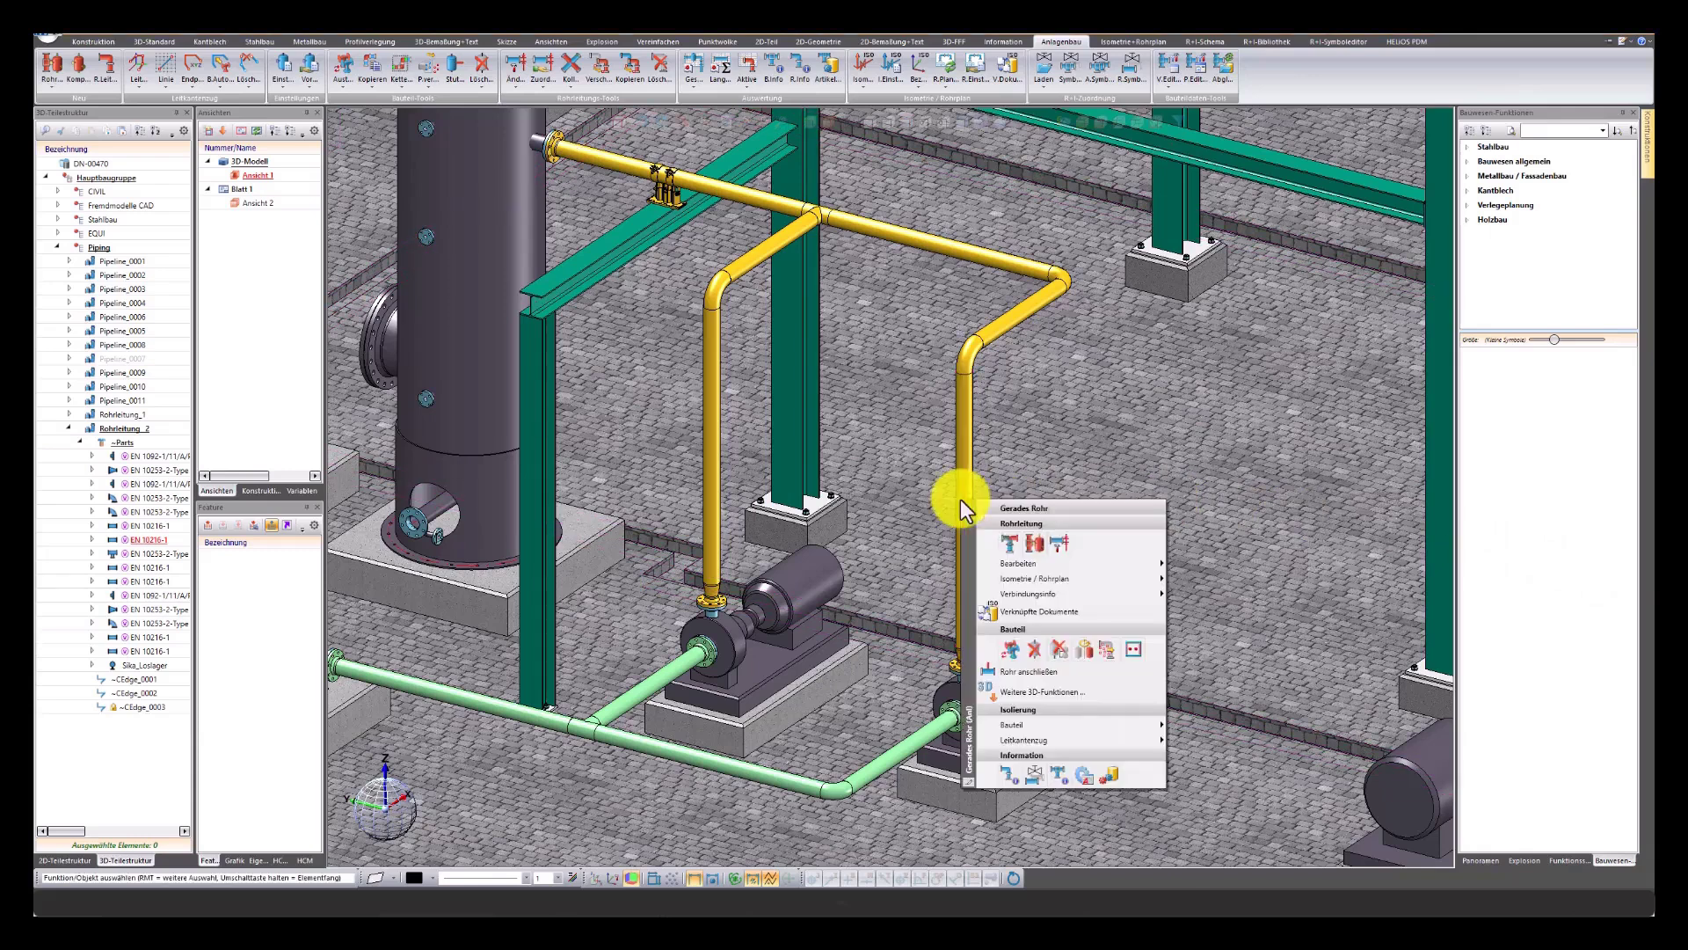
click(1009, 649)
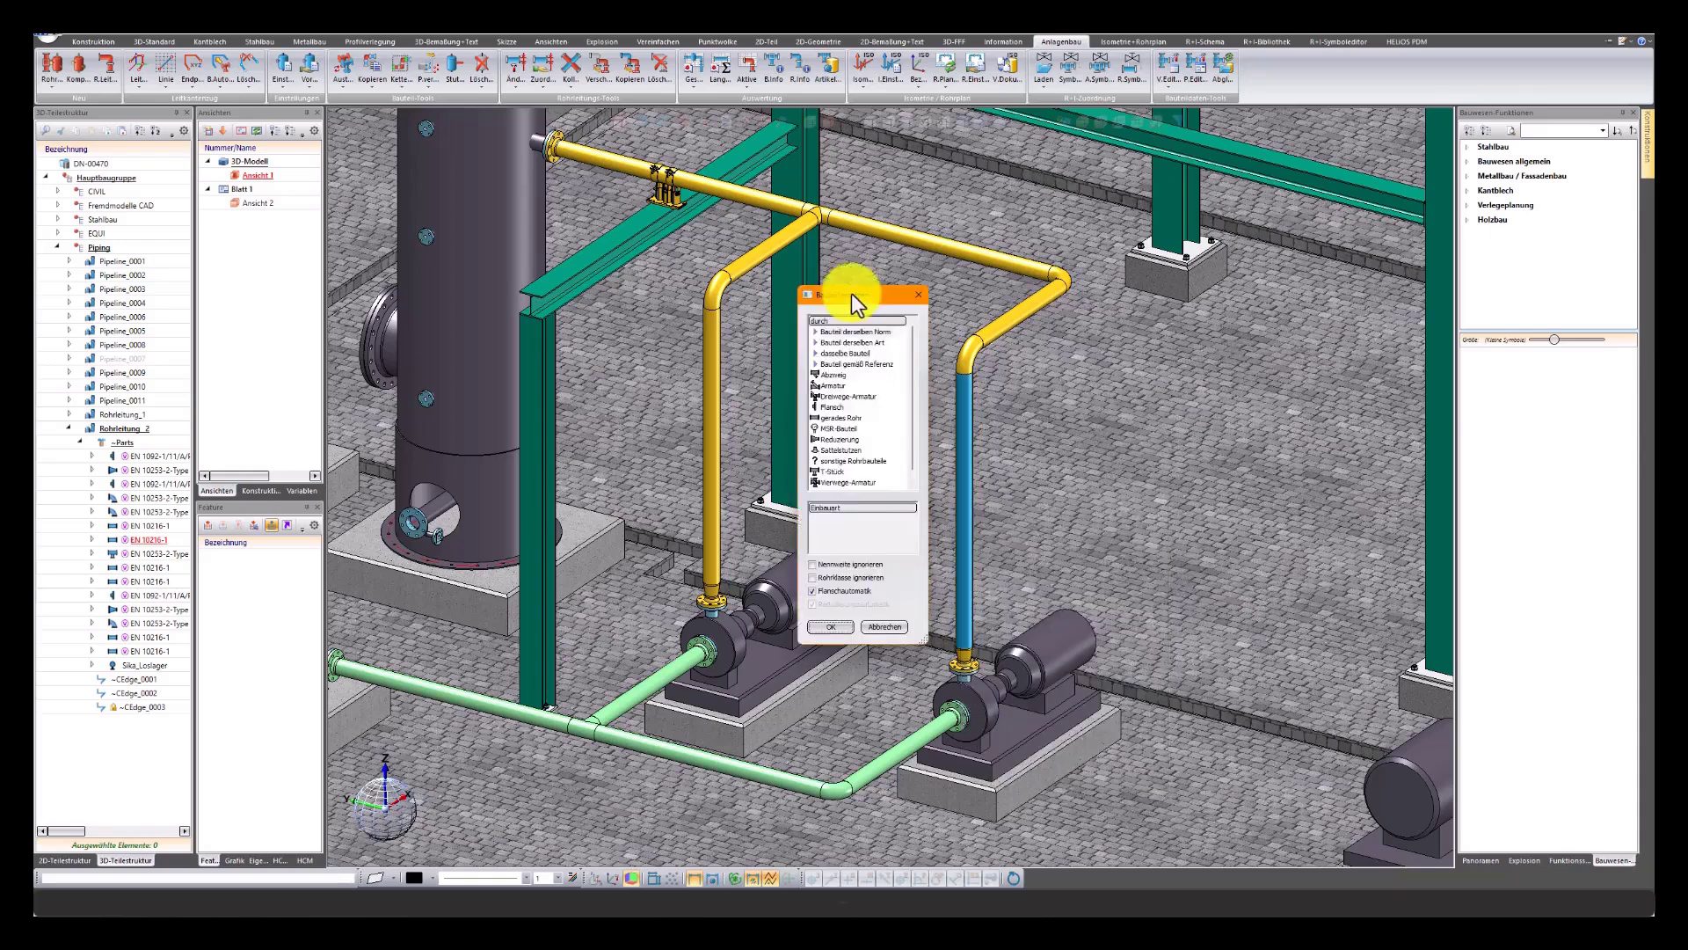
click(820, 387)
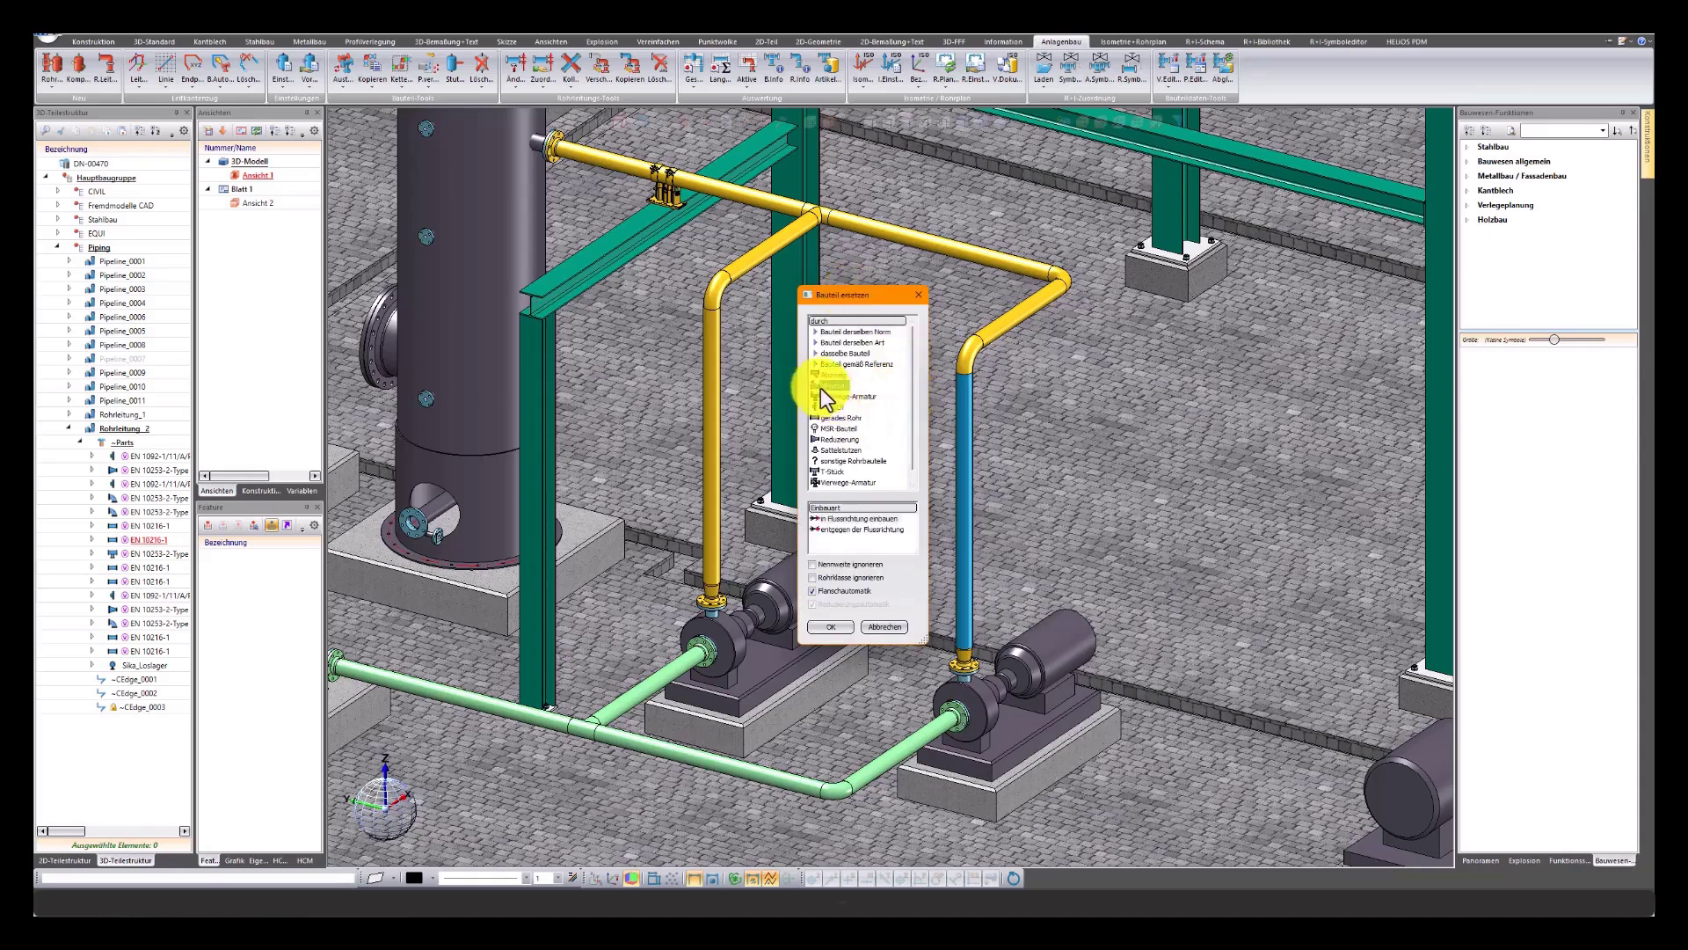
click(841, 626)
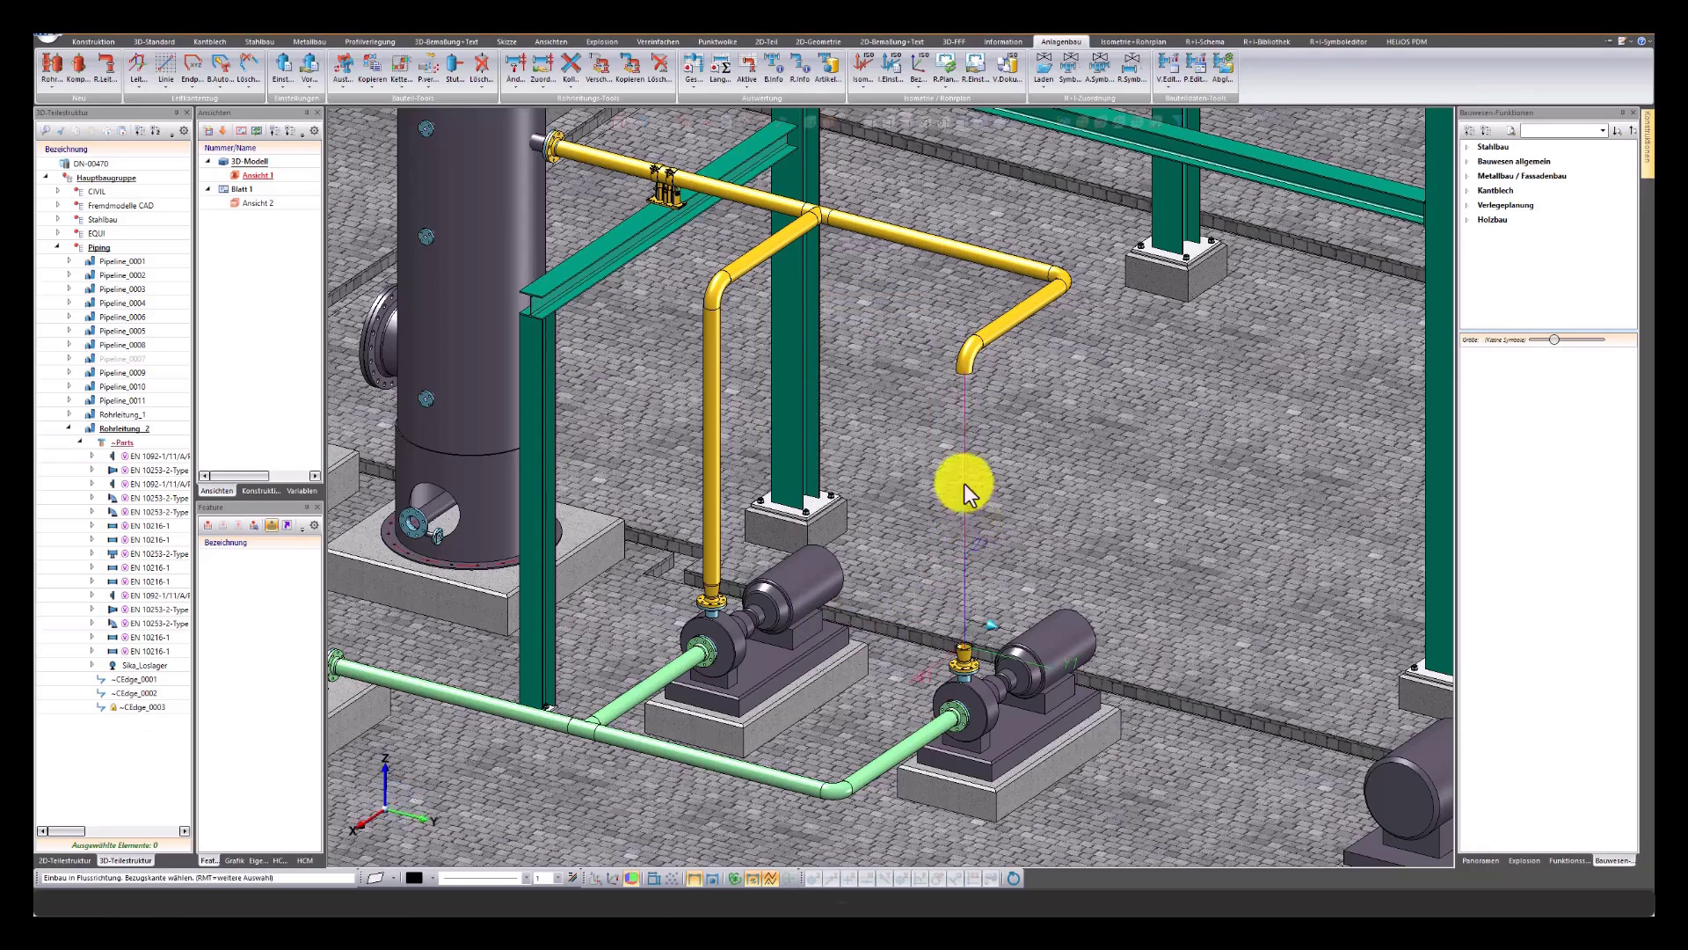
click(964, 483)
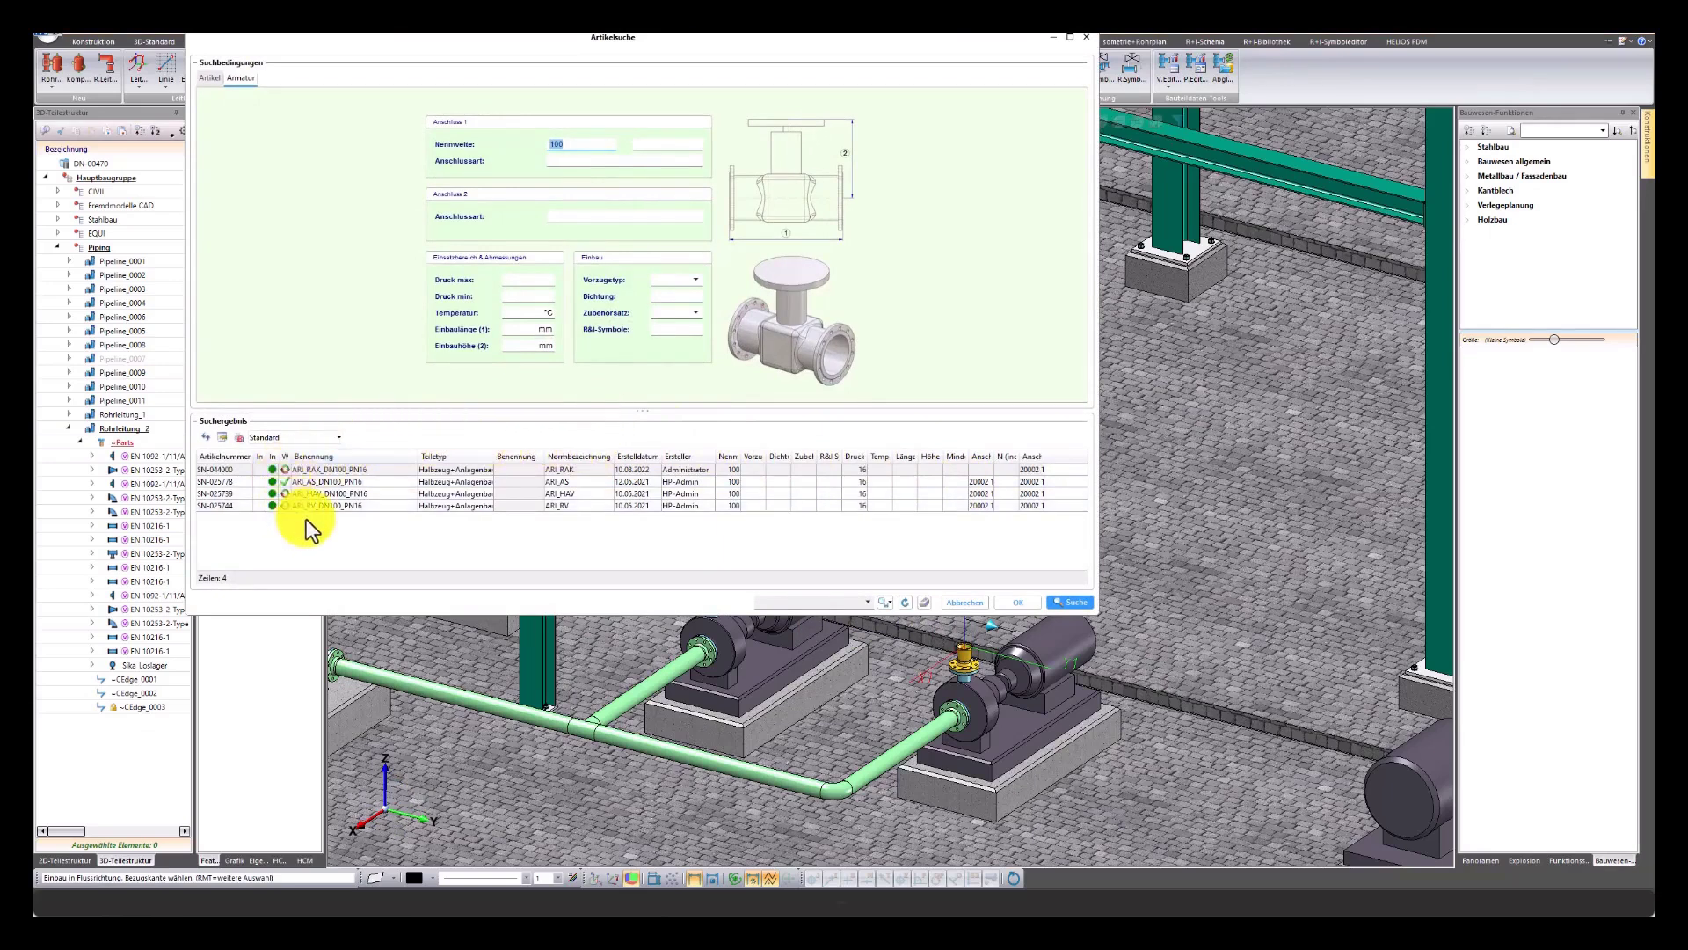
click(344, 495)
click(1020, 604)
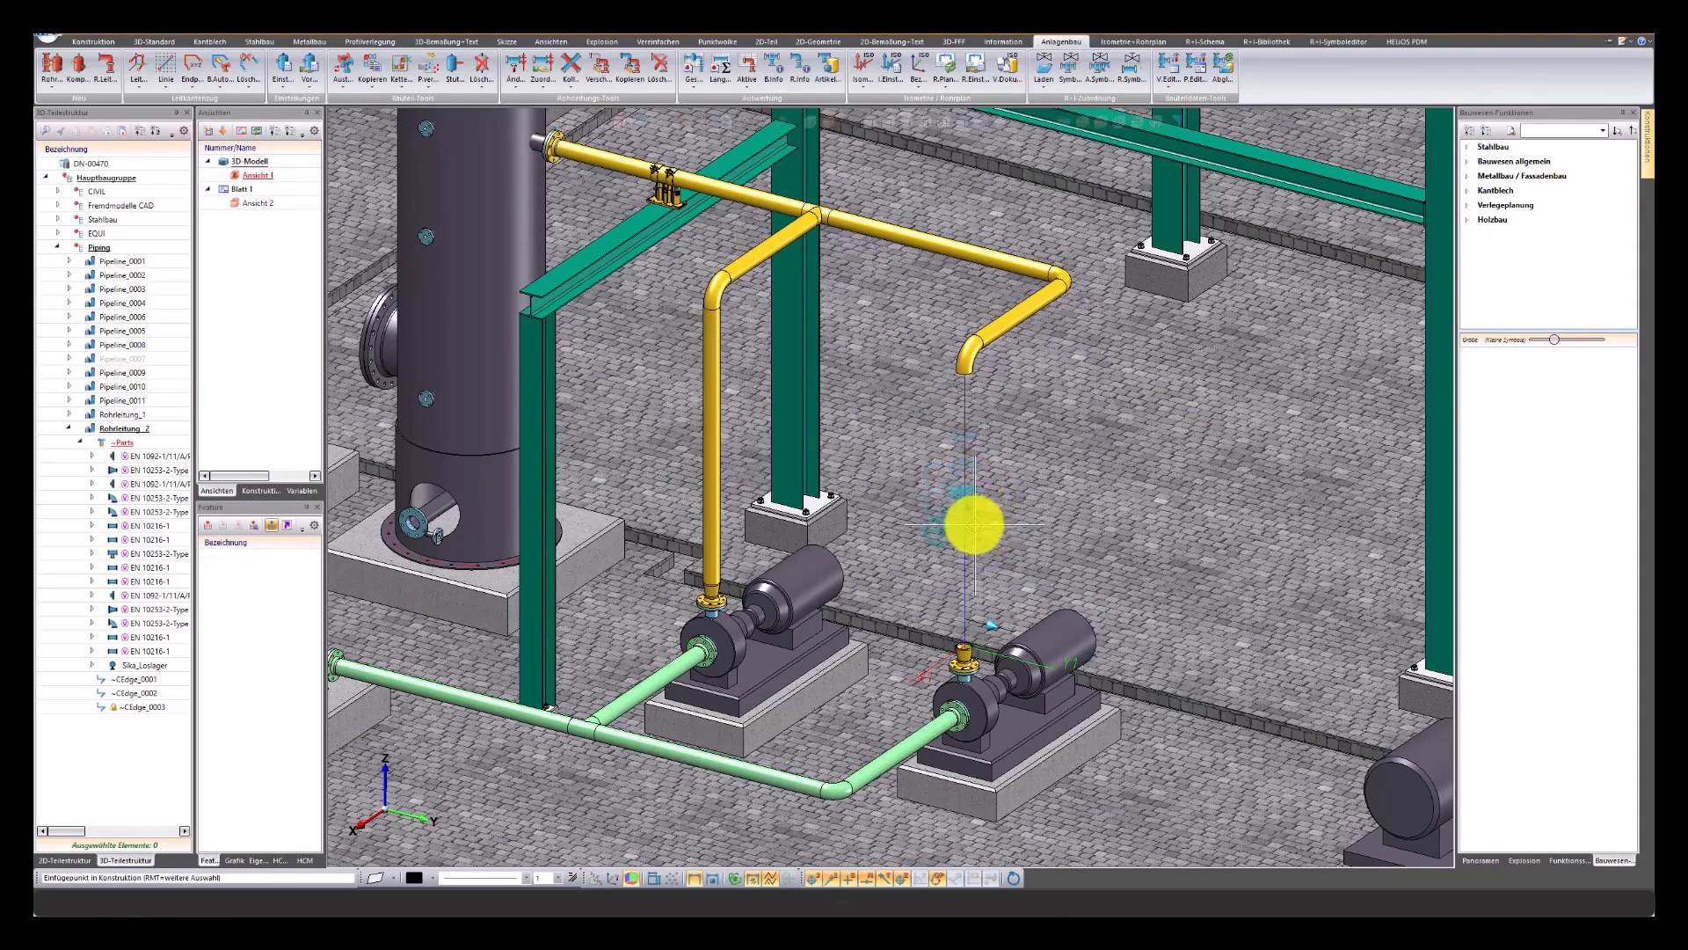
Seat the hand-wheel valve on the right riser, then shift it 300 lower along the pipe
click(974, 521)
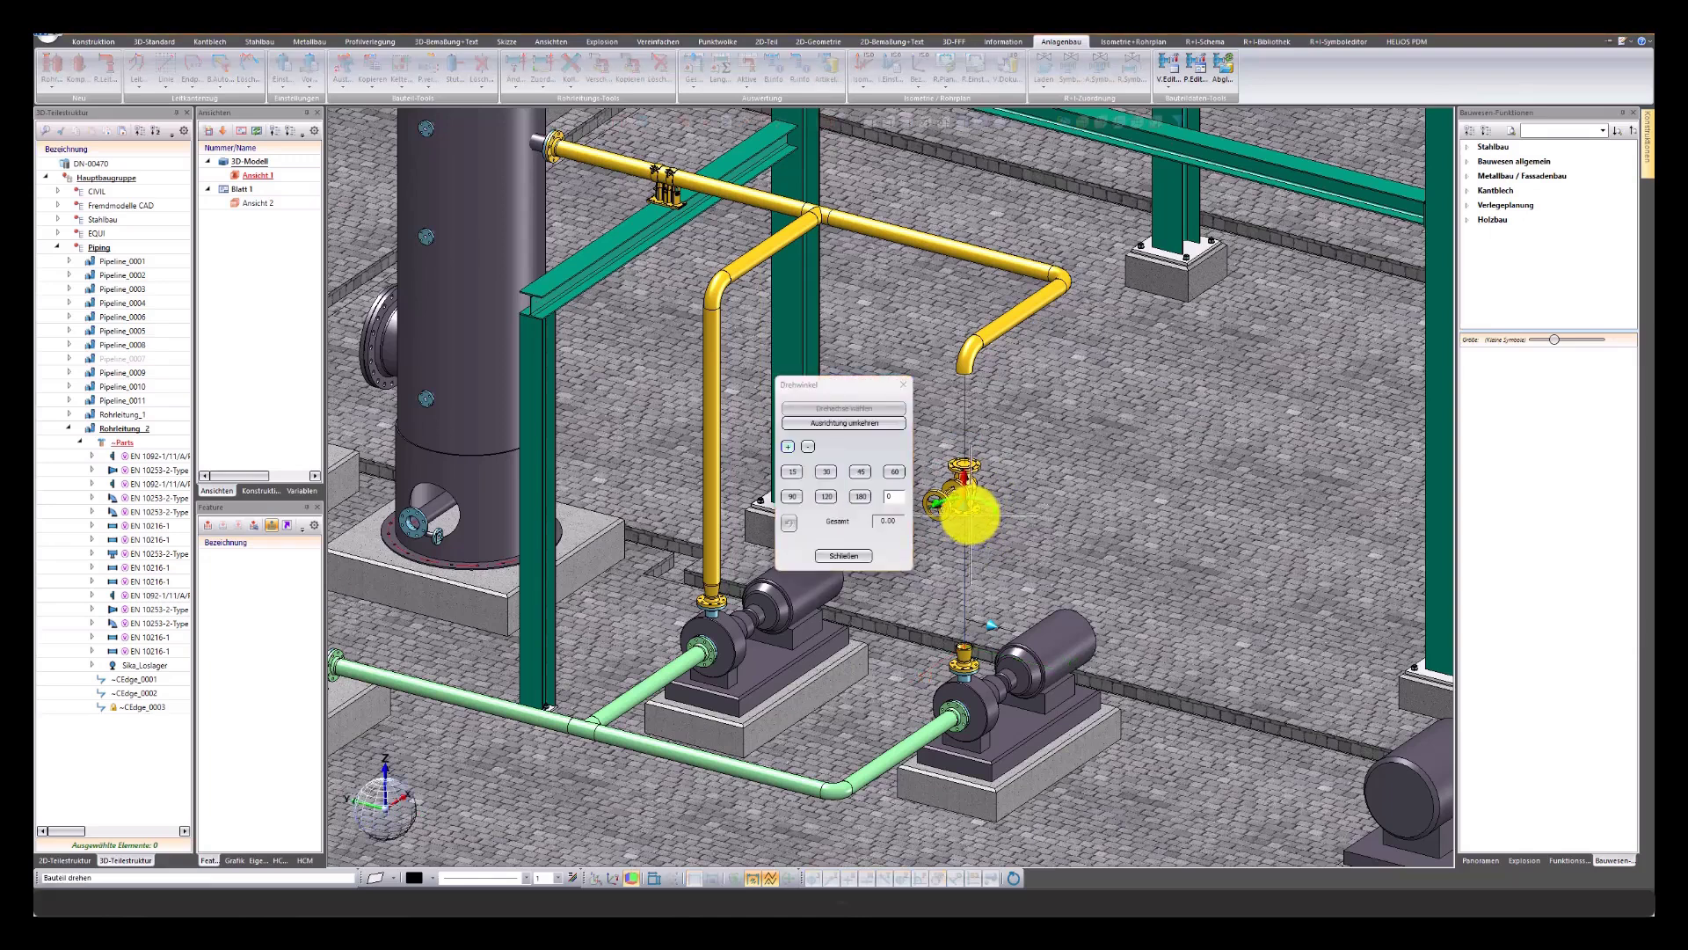
click(846, 557)
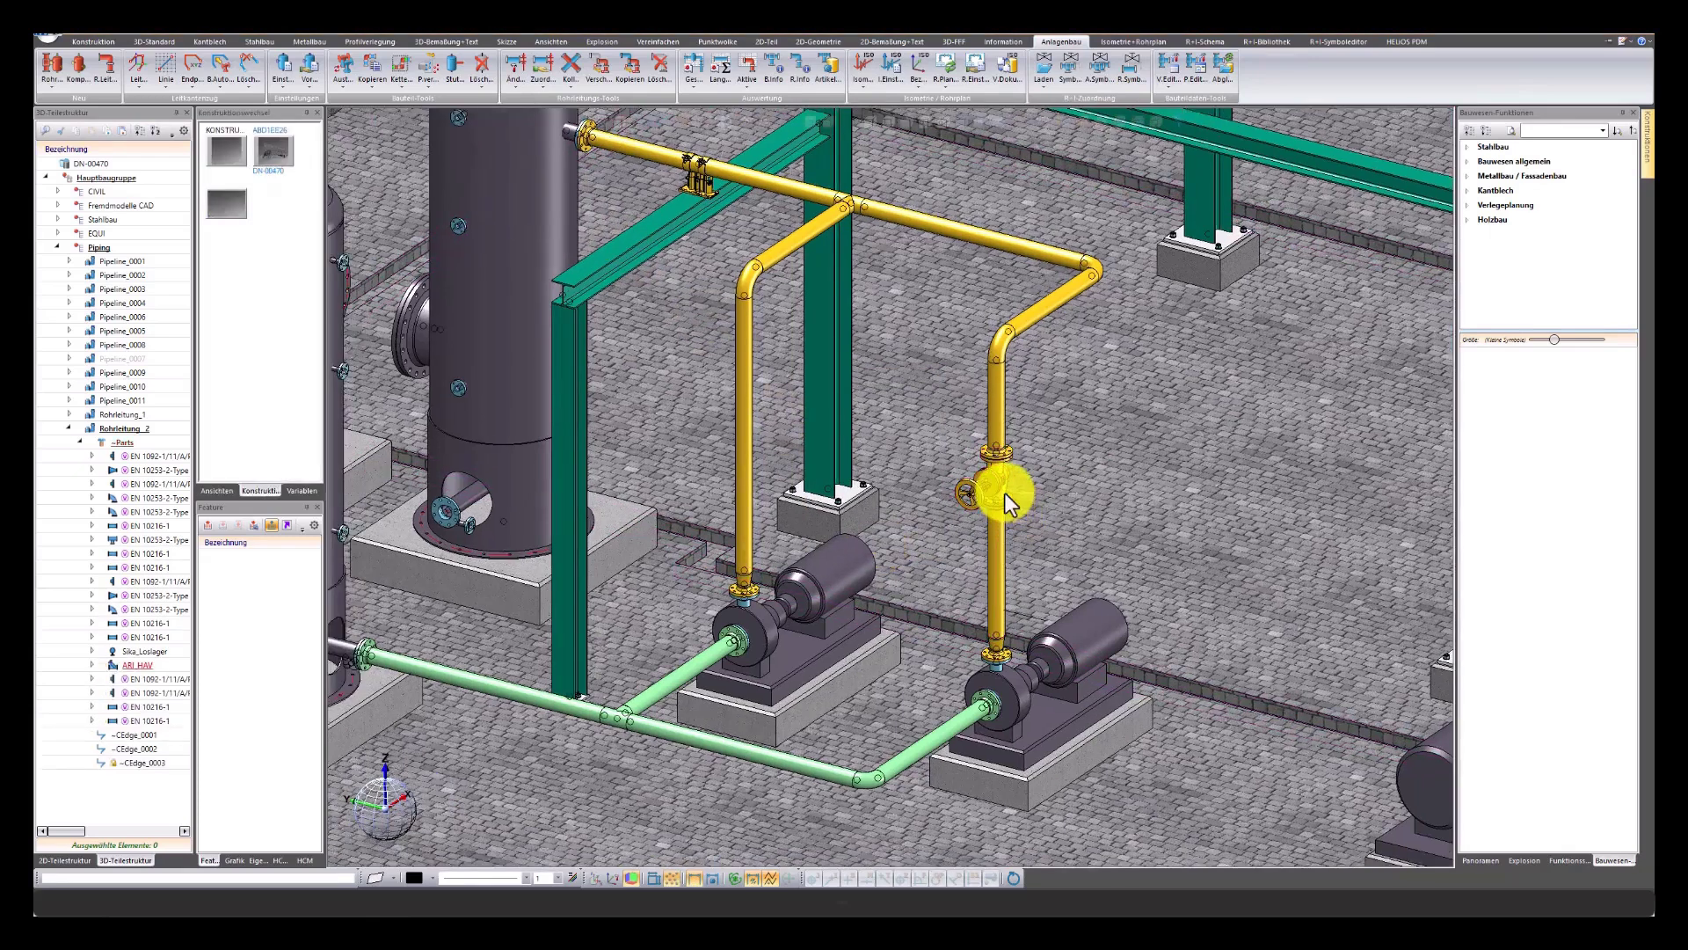
right_click(1004, 493)
click(1056, 541)
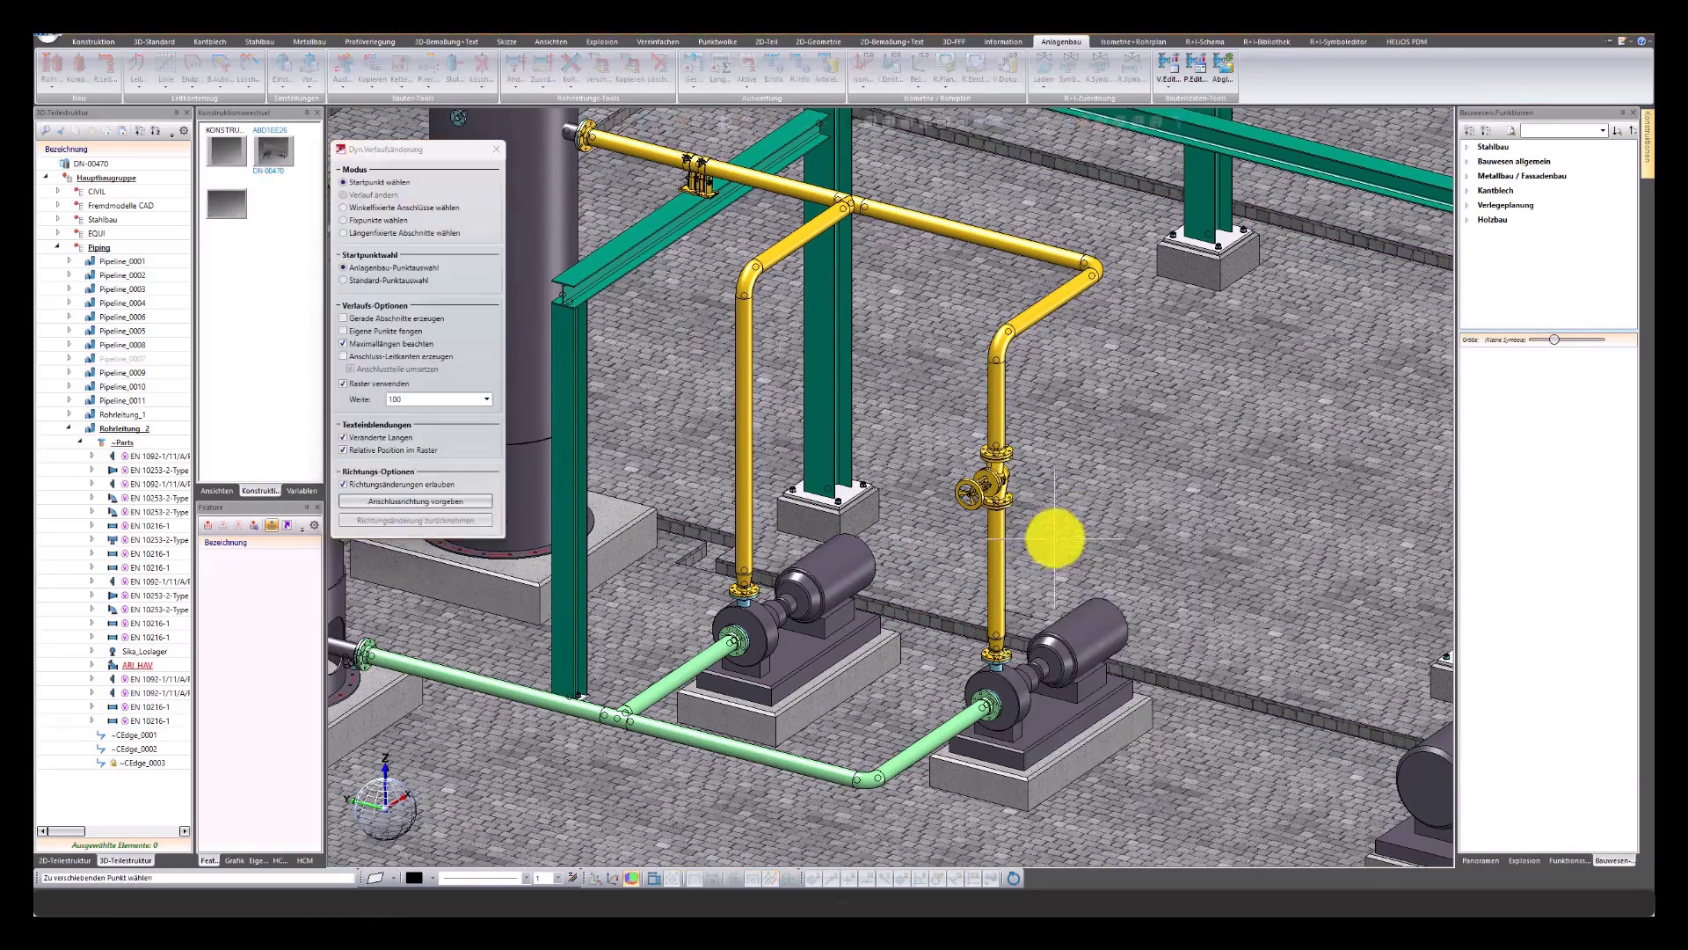
click(992, 503)
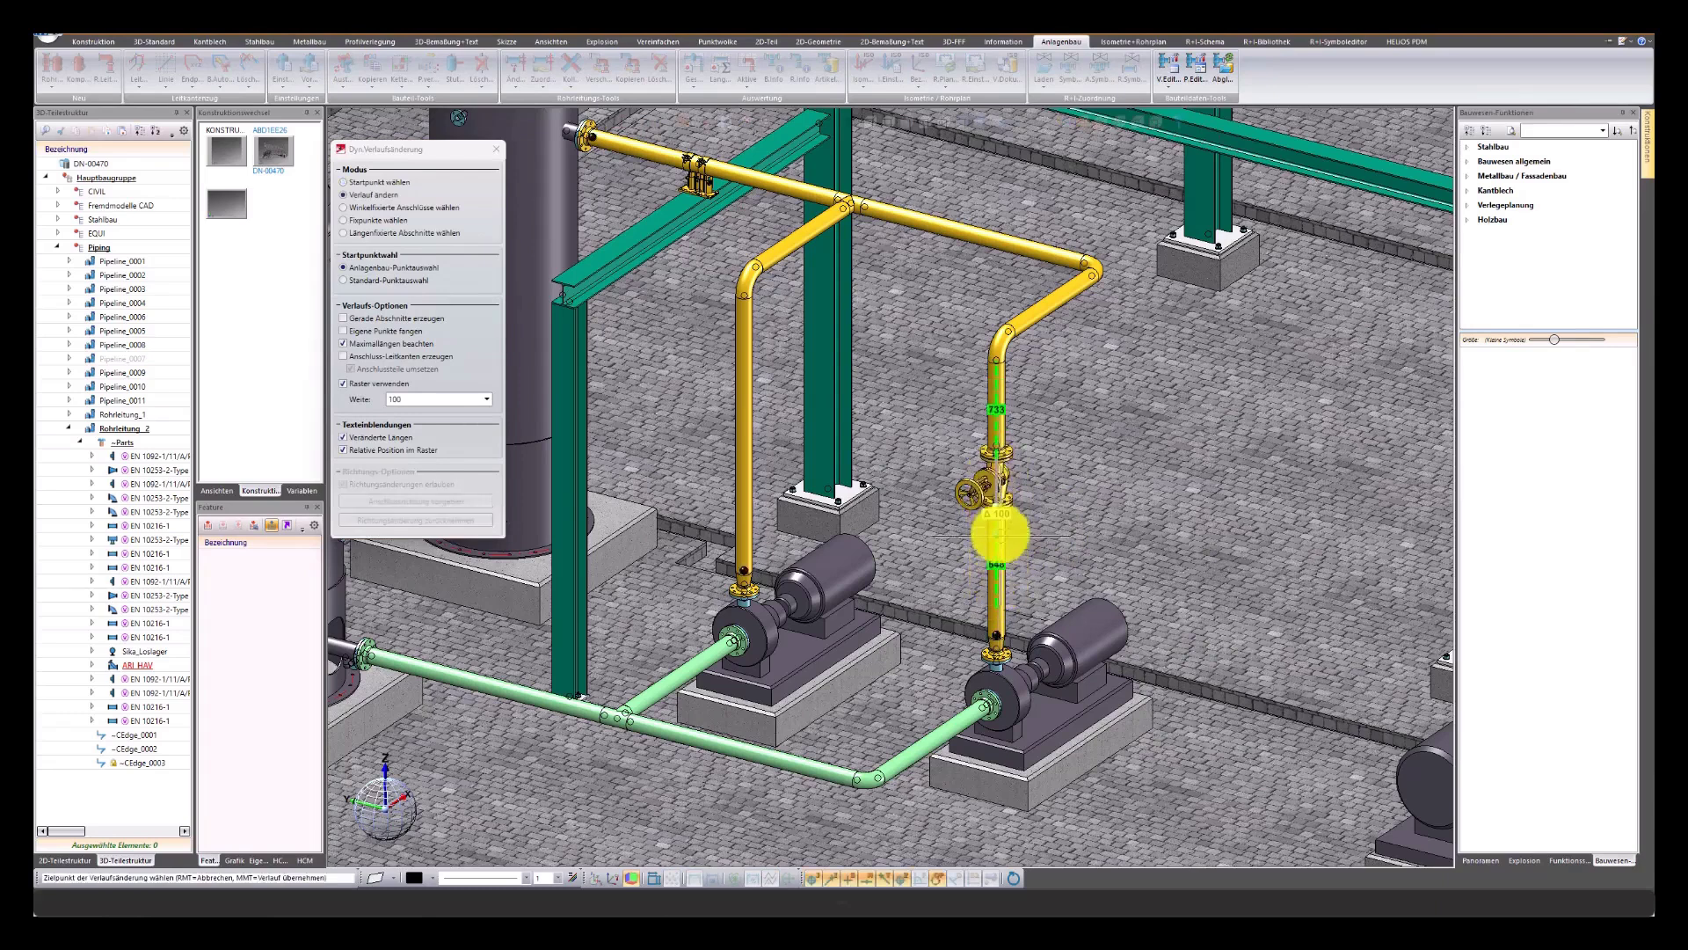
click(1003, 552)
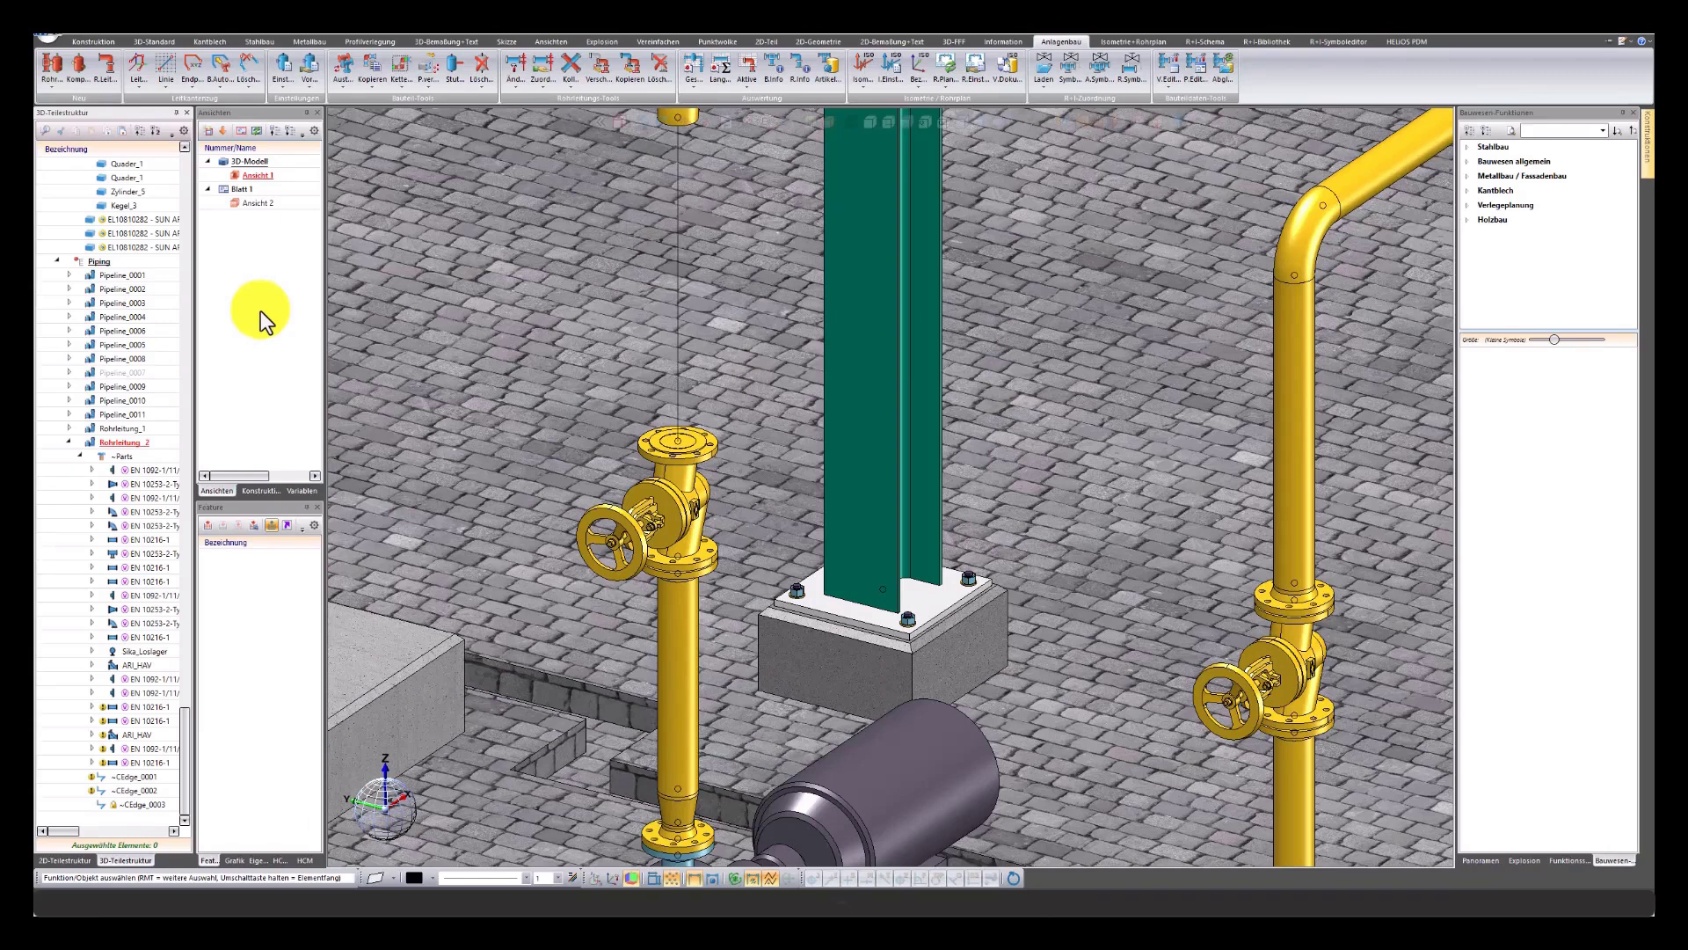
Insert the ARI_RV_DN100_PN16 check valve directly above the left riser's hand-wheel valve
click(51, 66)
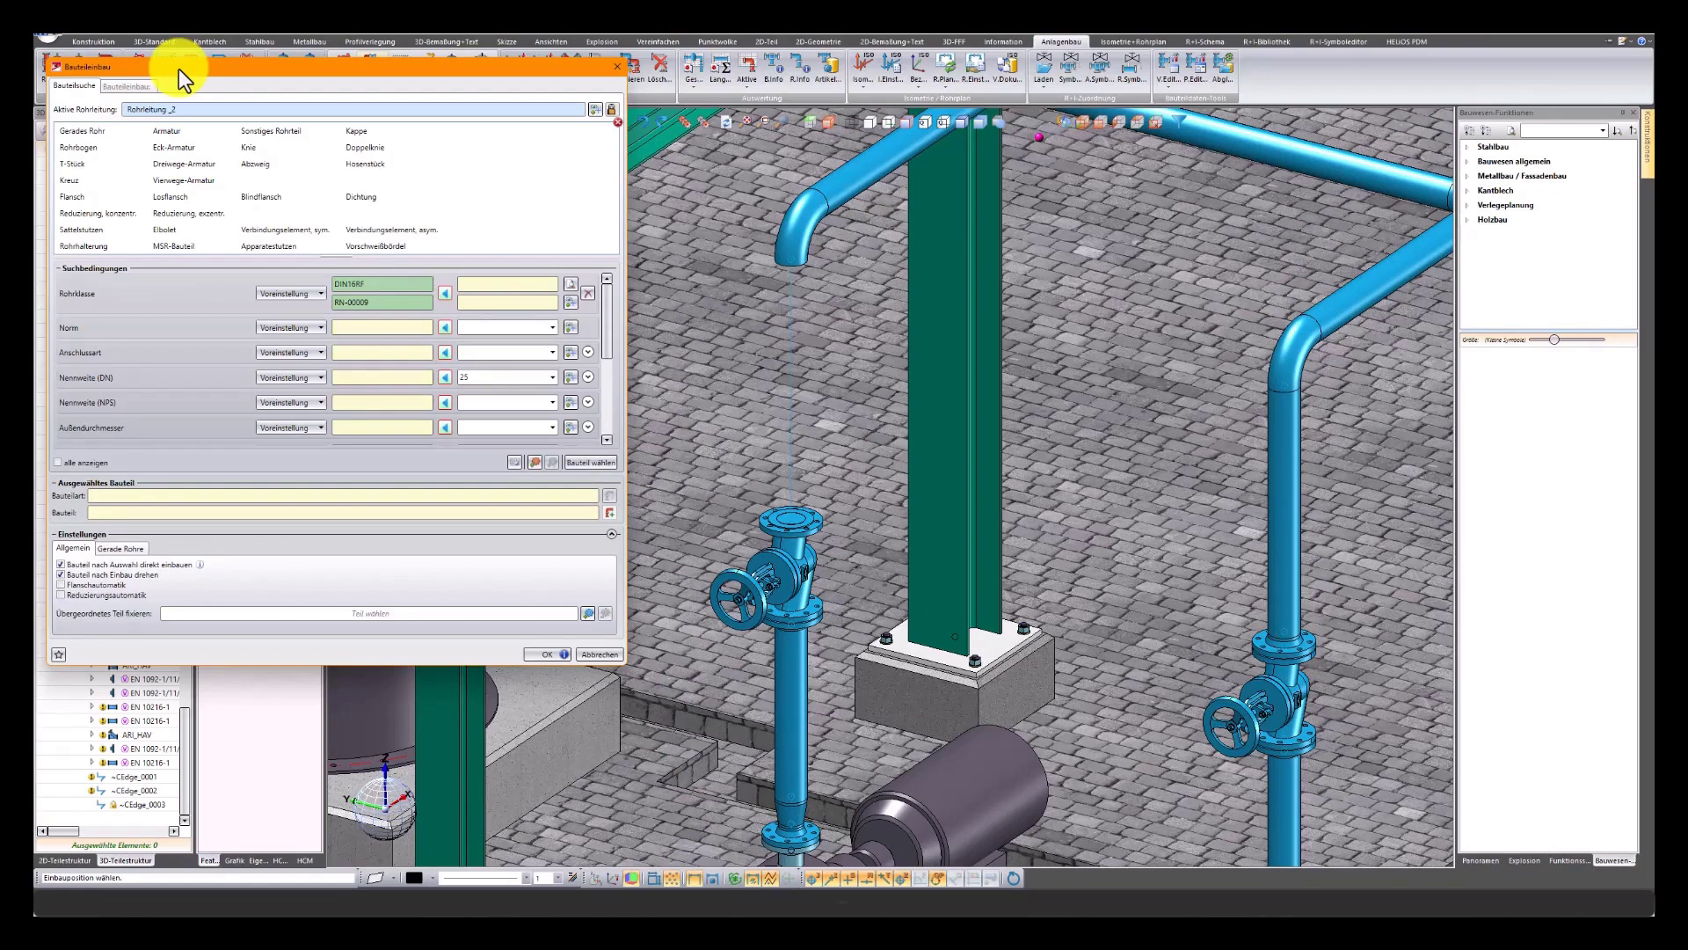
click(165, 141)
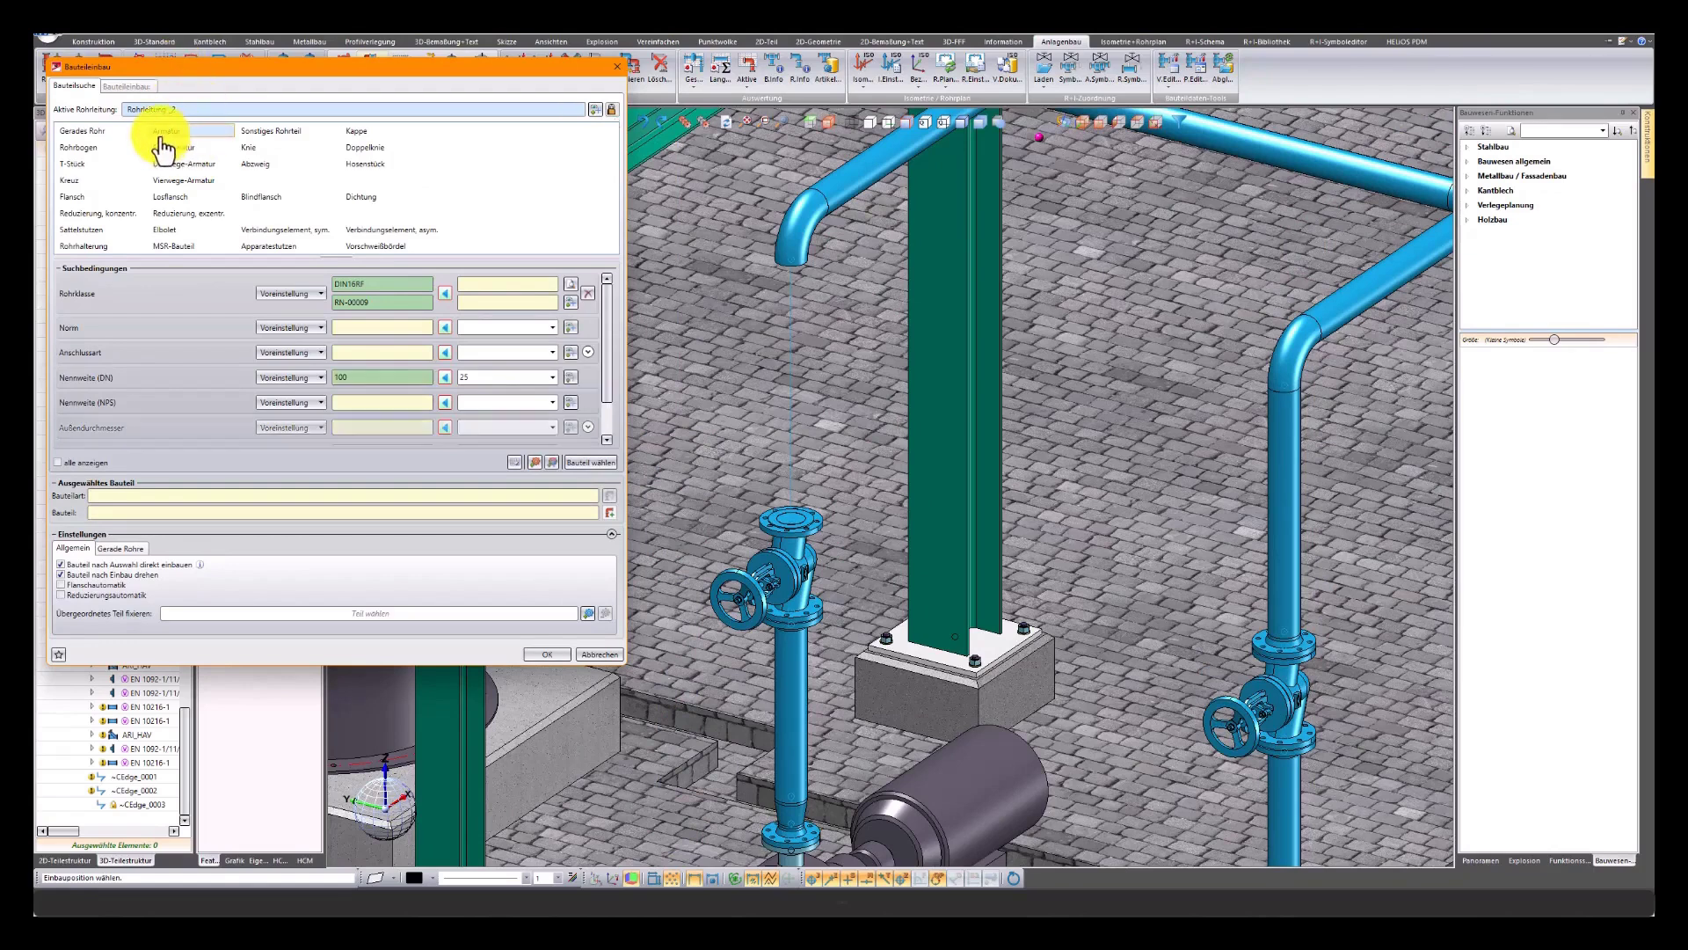
click(609, 464)
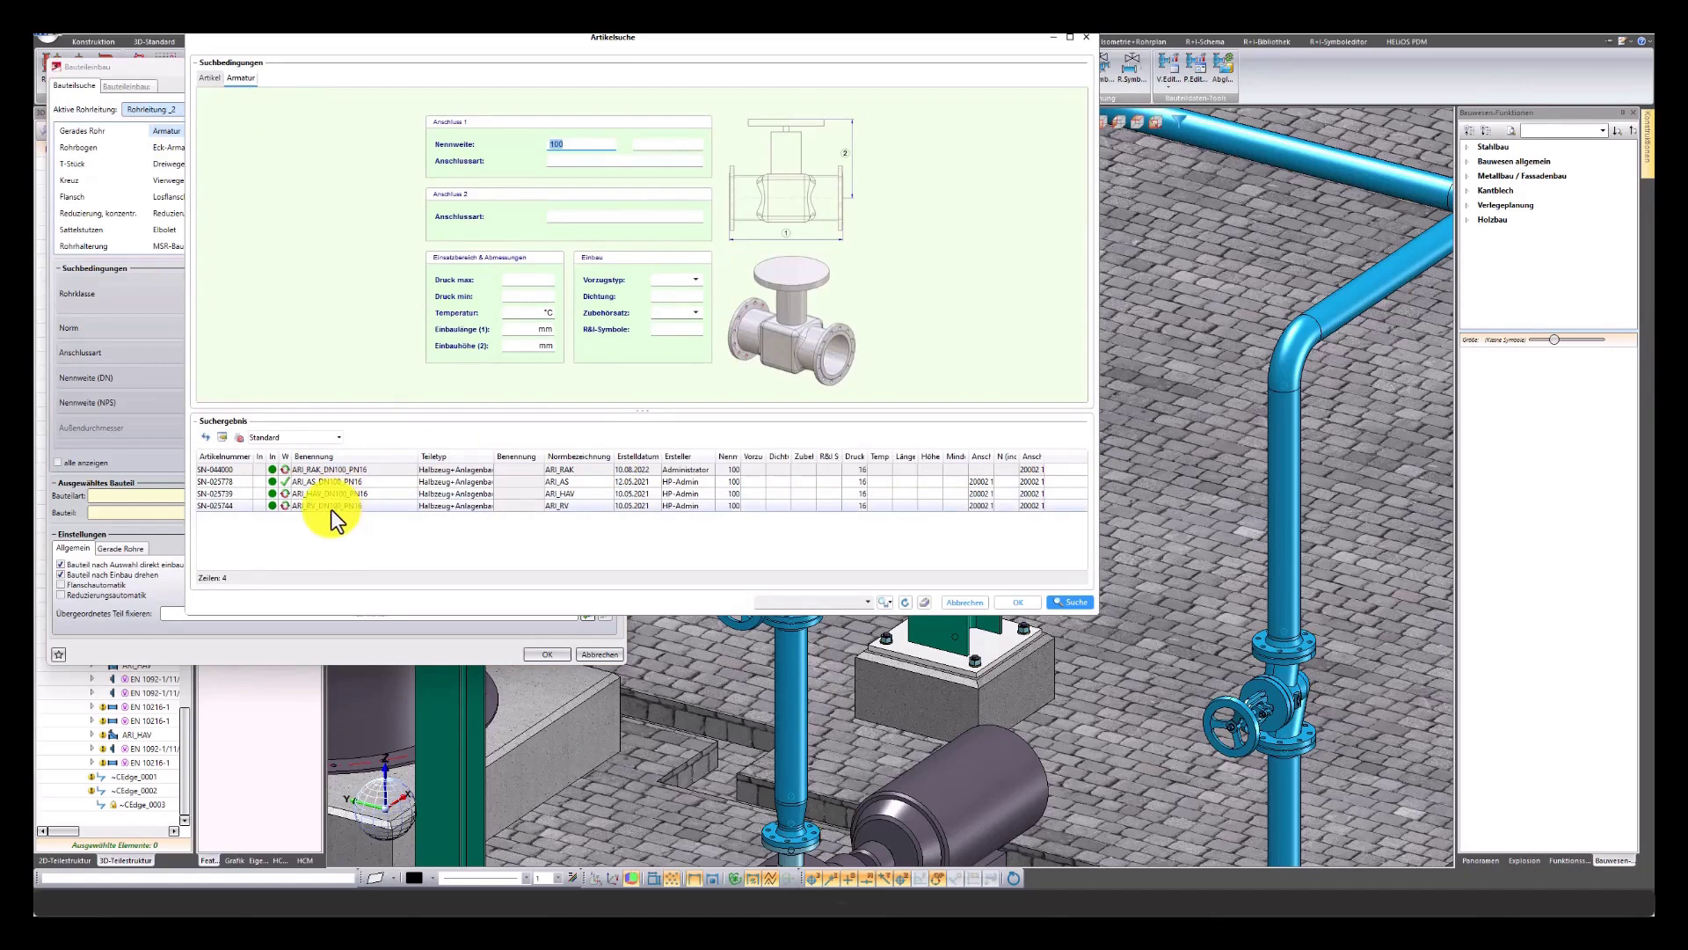
click(331, 509)
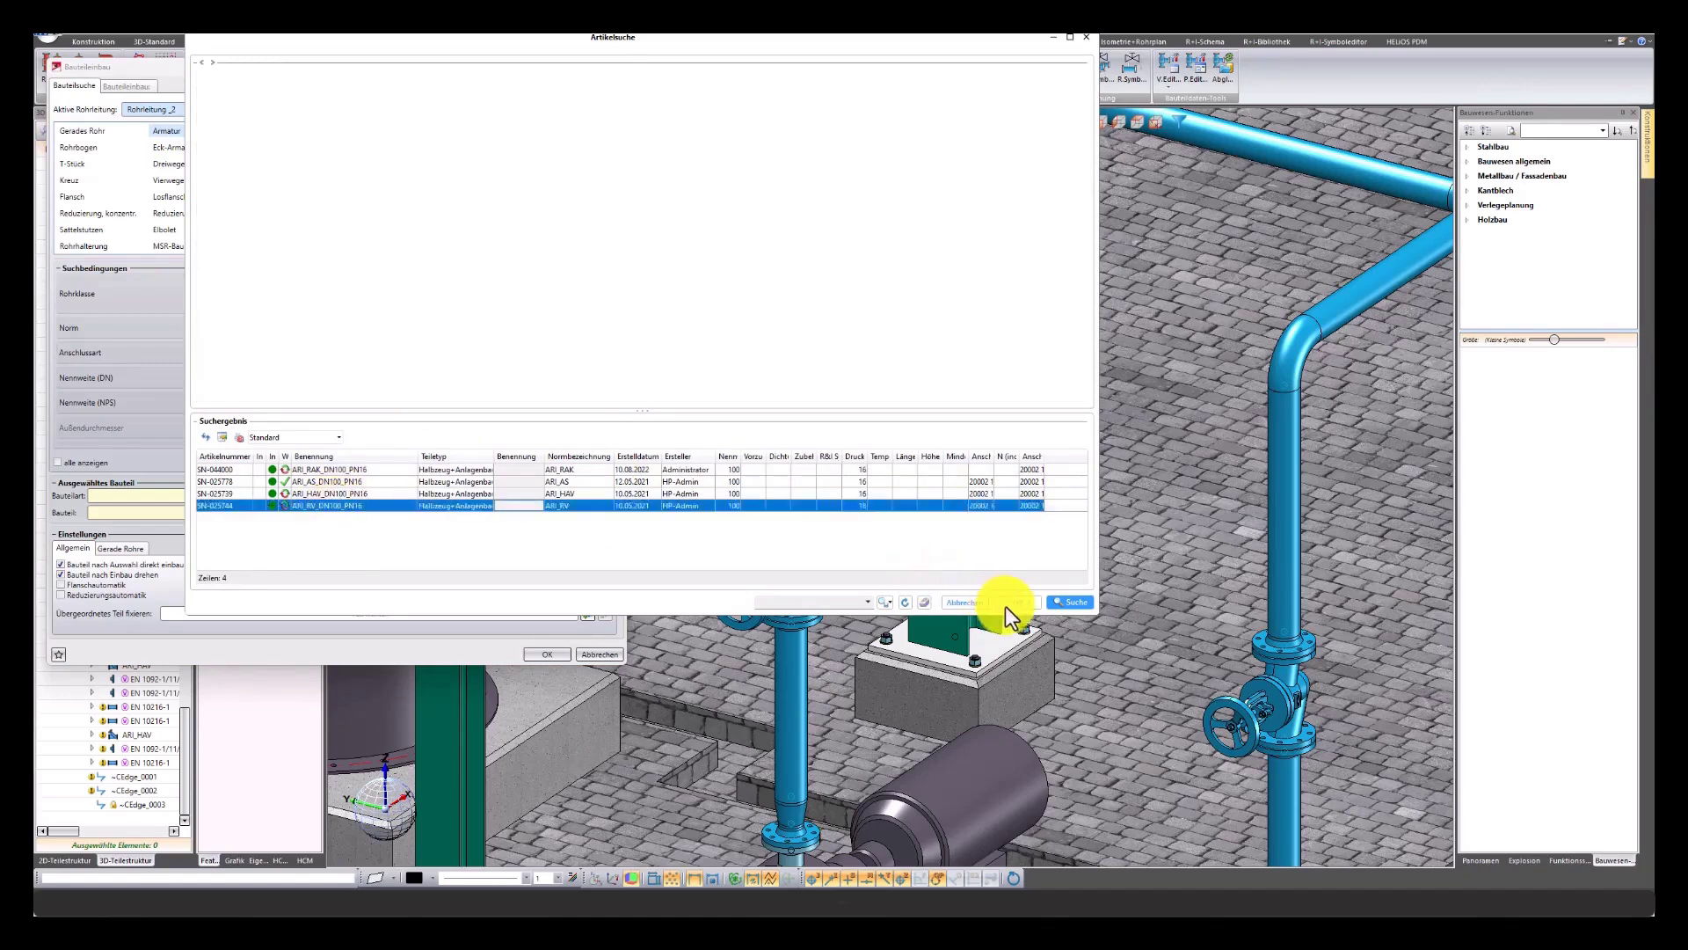
click(1010, 603)
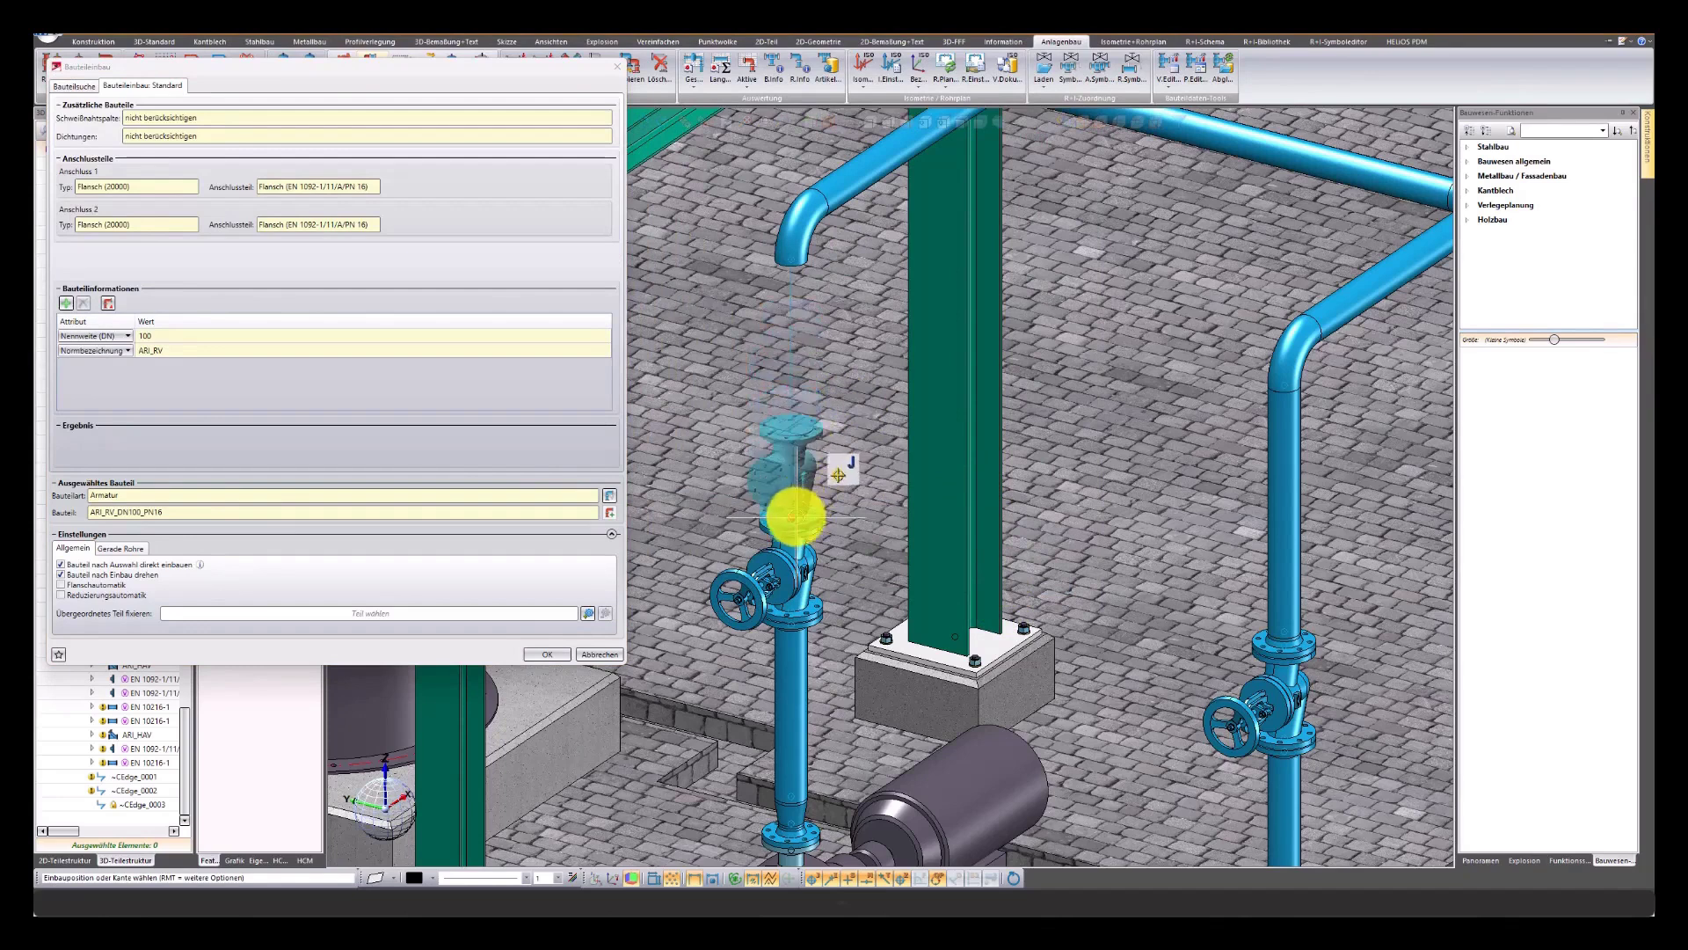
click(791, 517)
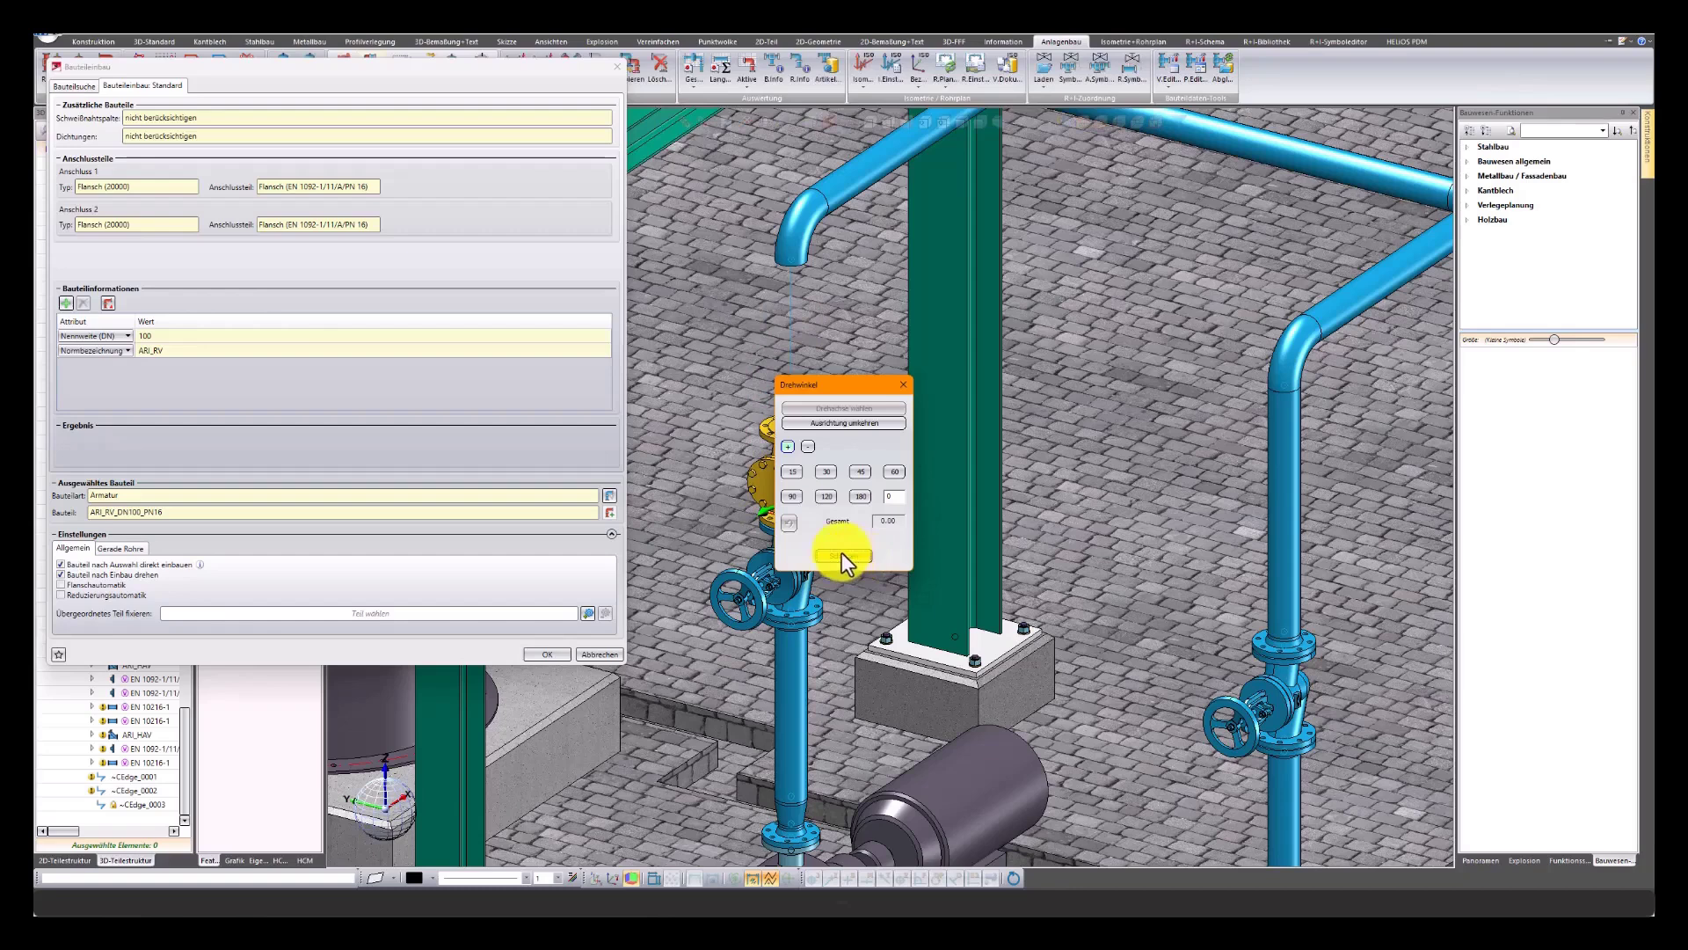
click(843, 554)
click(549, 655)
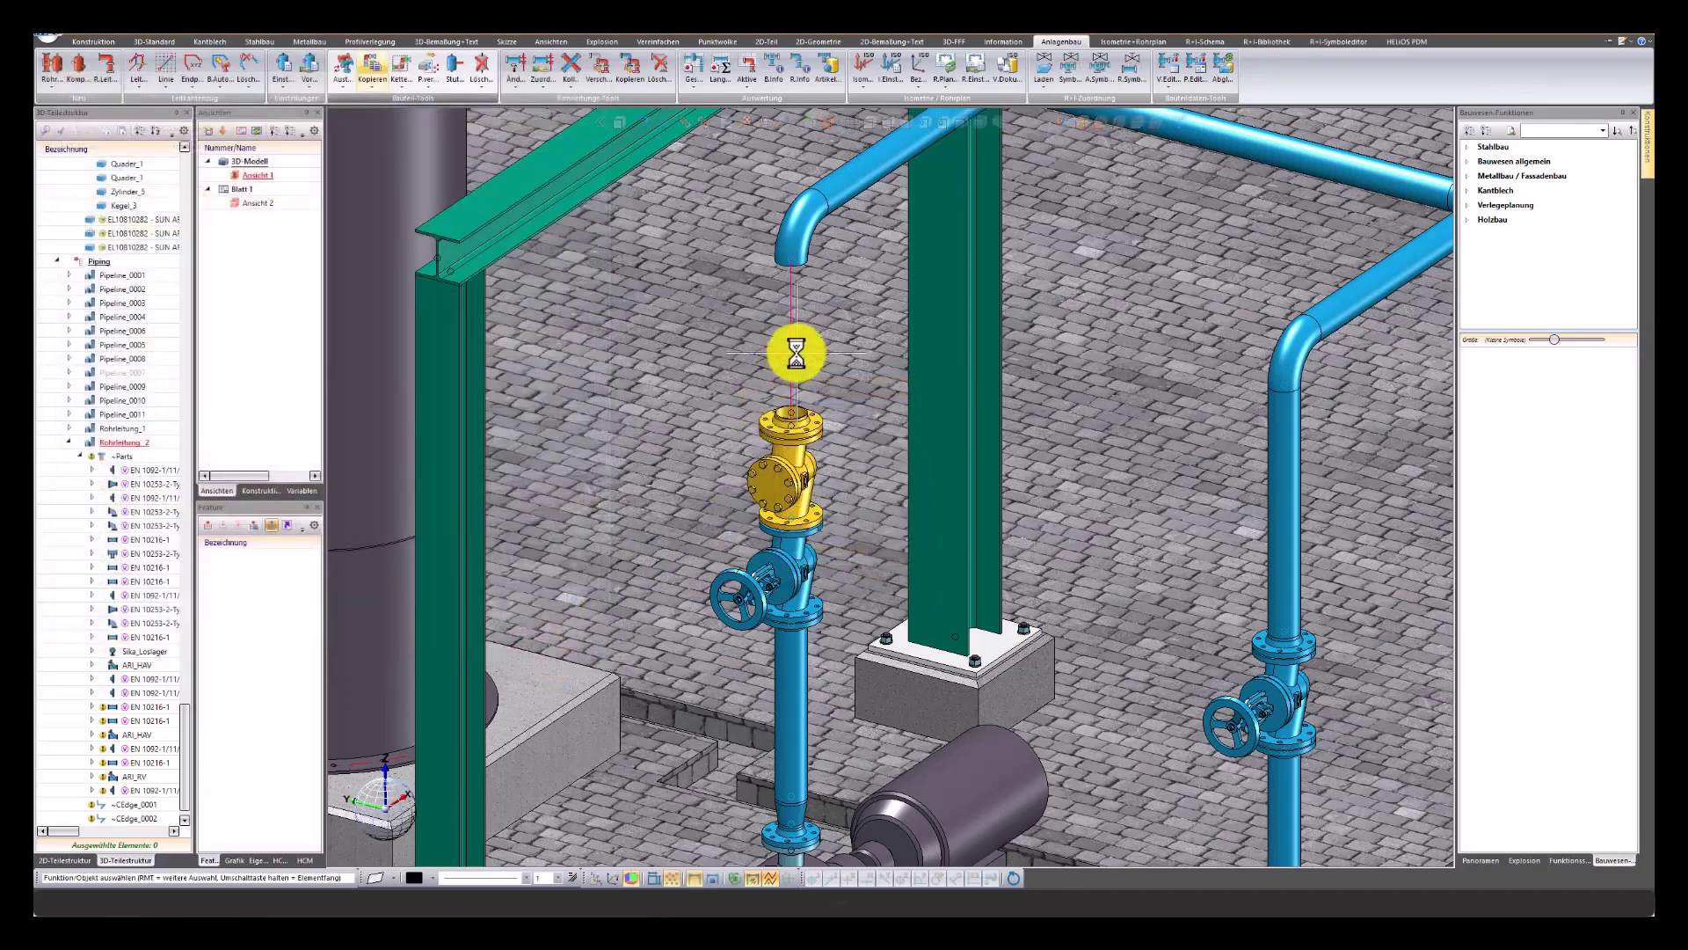
Run B.Auto on the left pump pipeline to fill pipe and flanges up to the bend
click(220, 65)
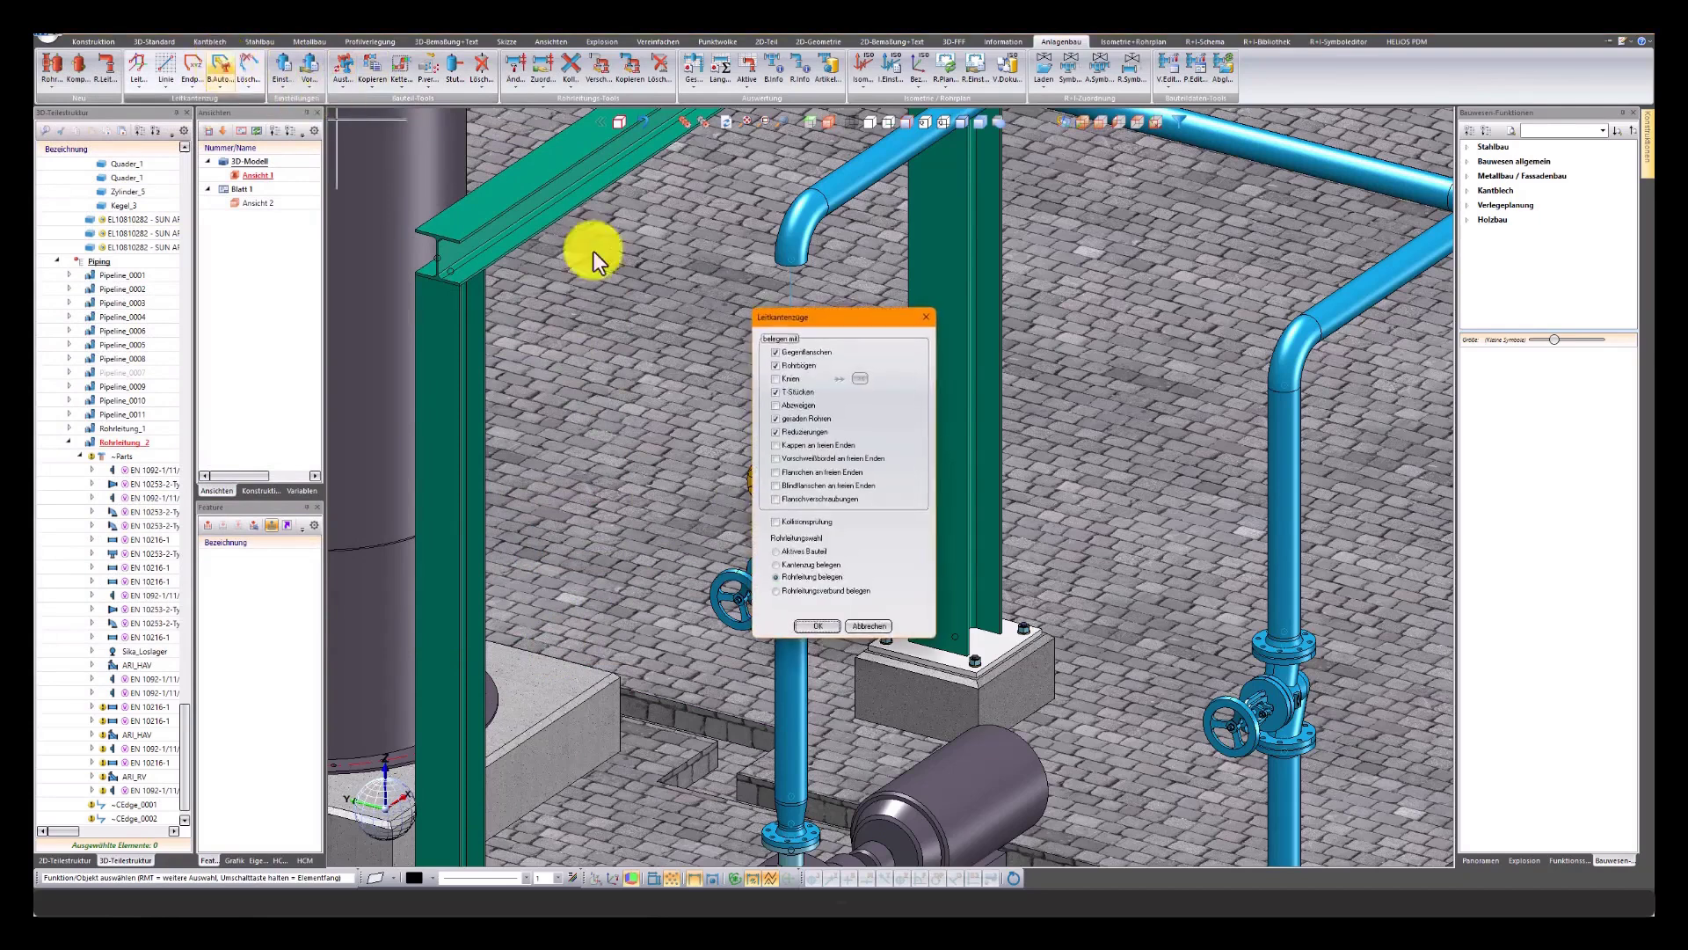
click(816, 626)
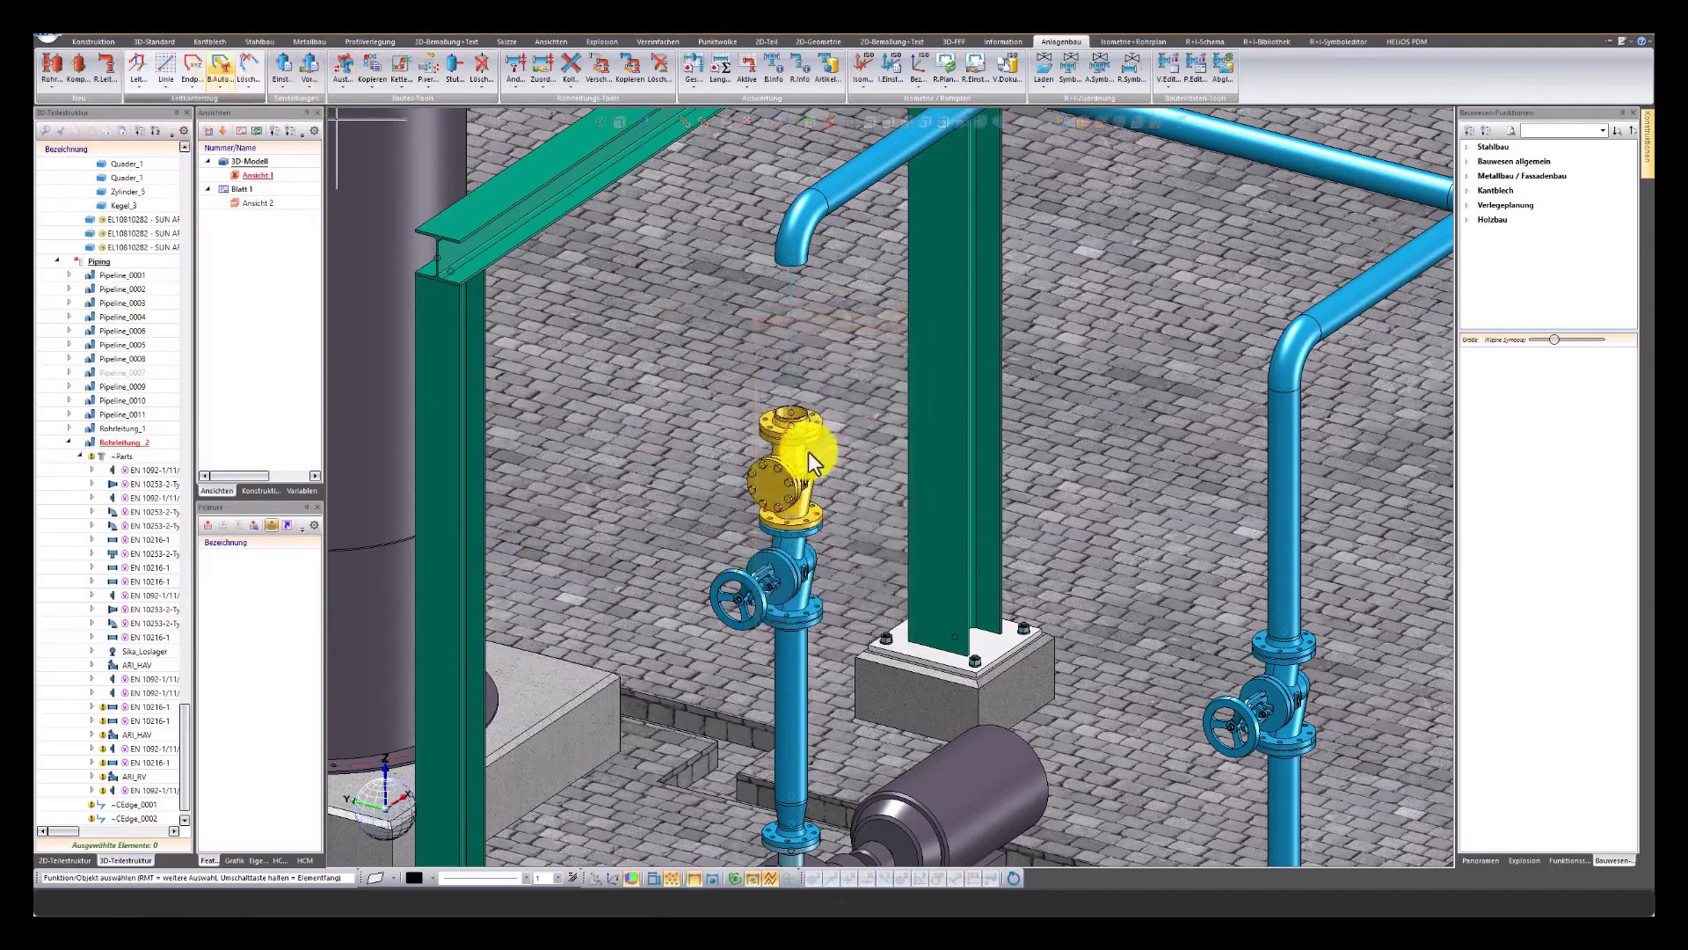
click(790, 330)
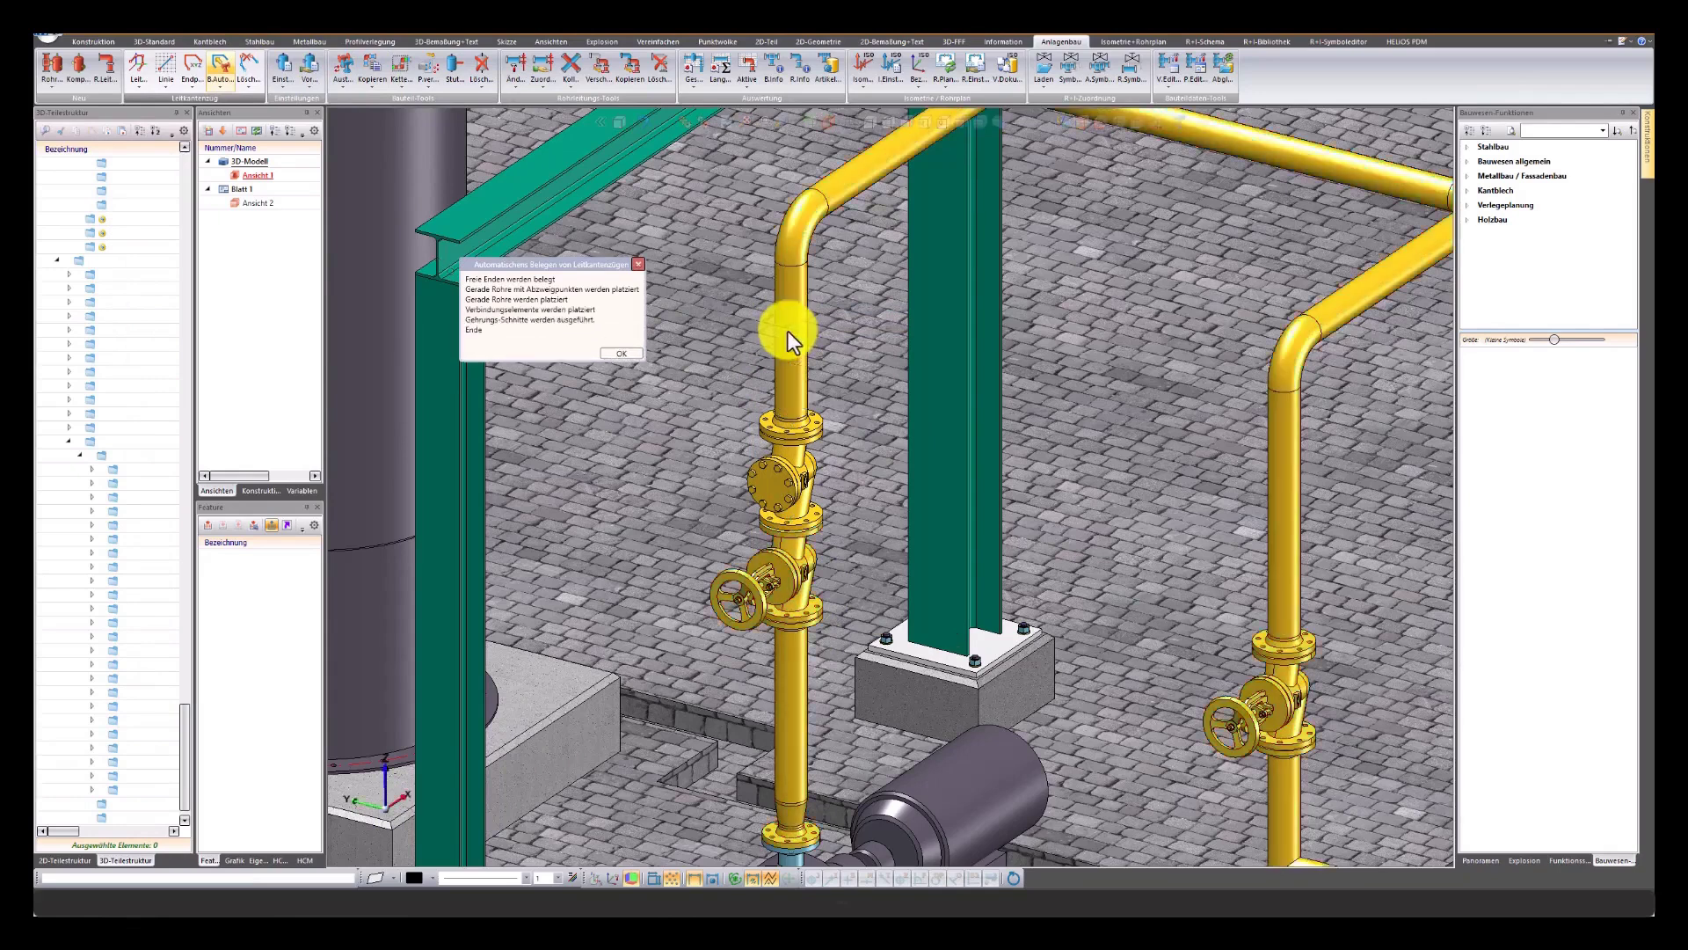
click(612, 353)
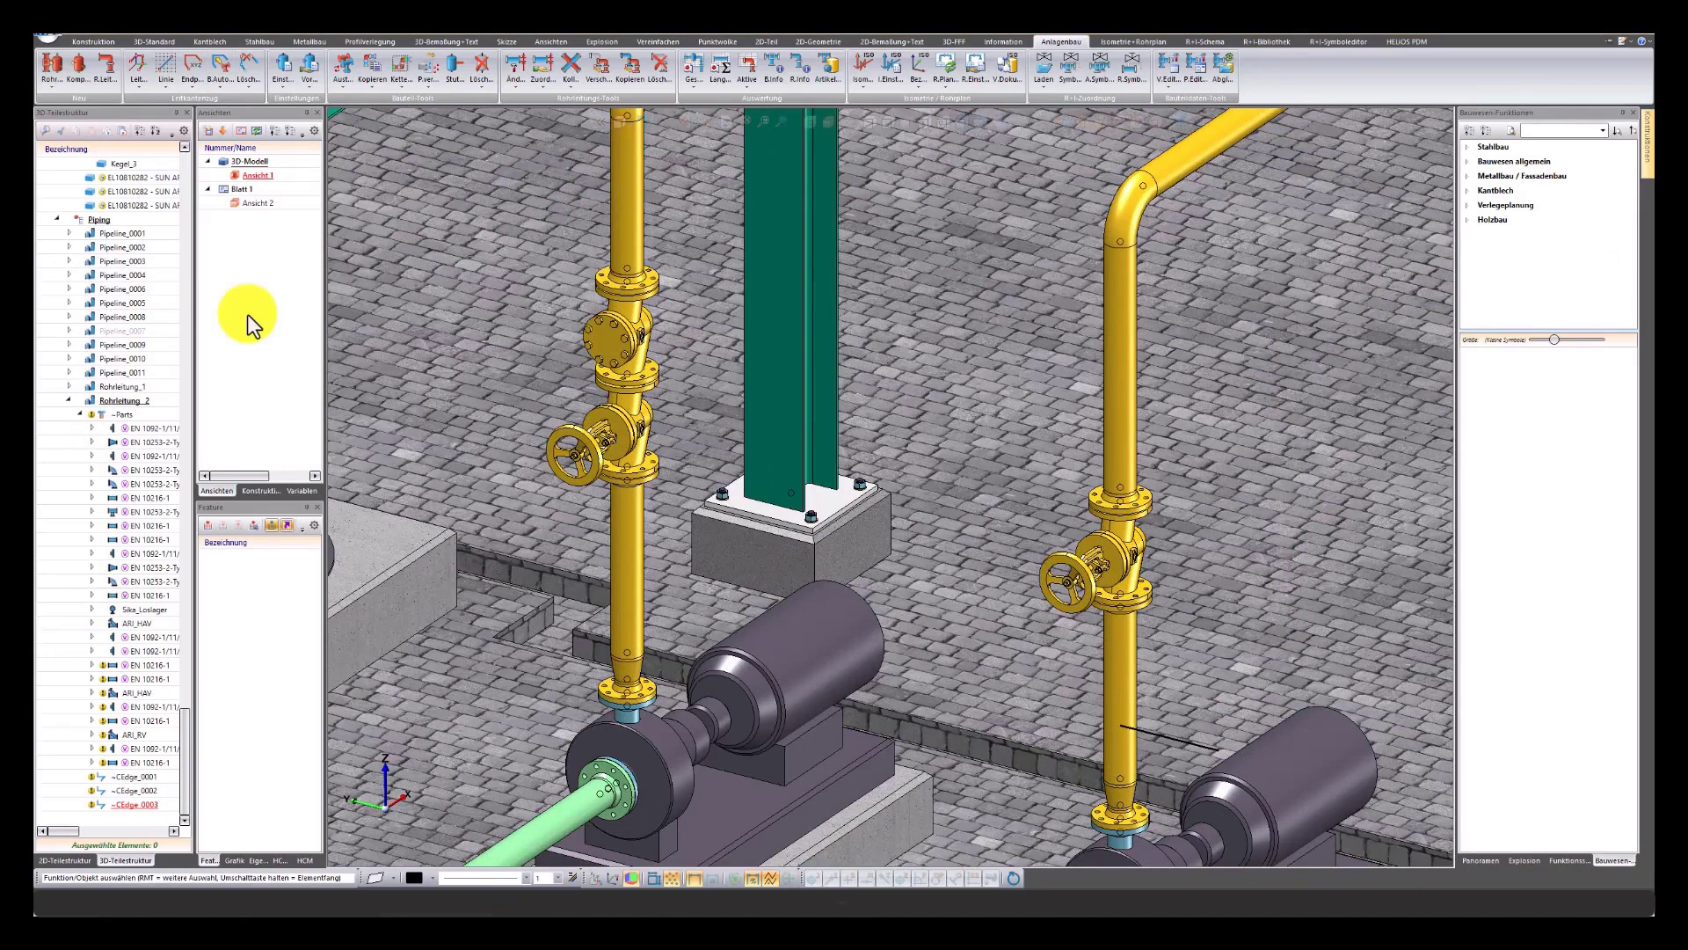
Re-fit the right riser's hand-wheel valve via Austauschen so its flanges get bolts and nuts
click(340, 92)
click(360, 225)
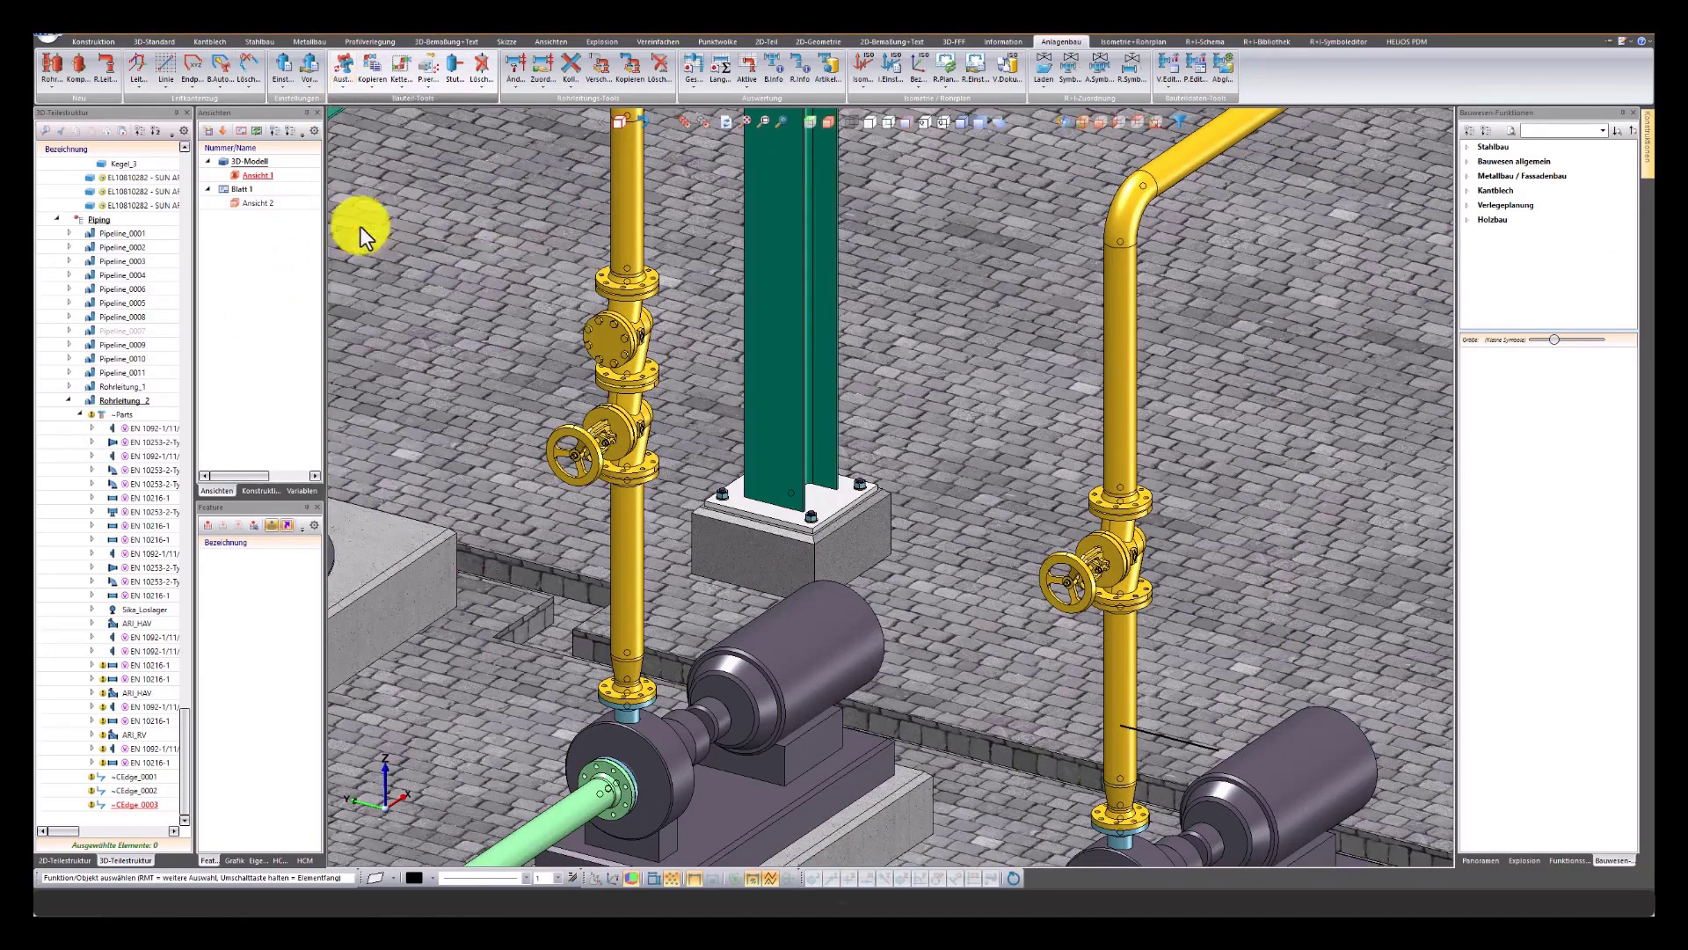
click(1112, 547)
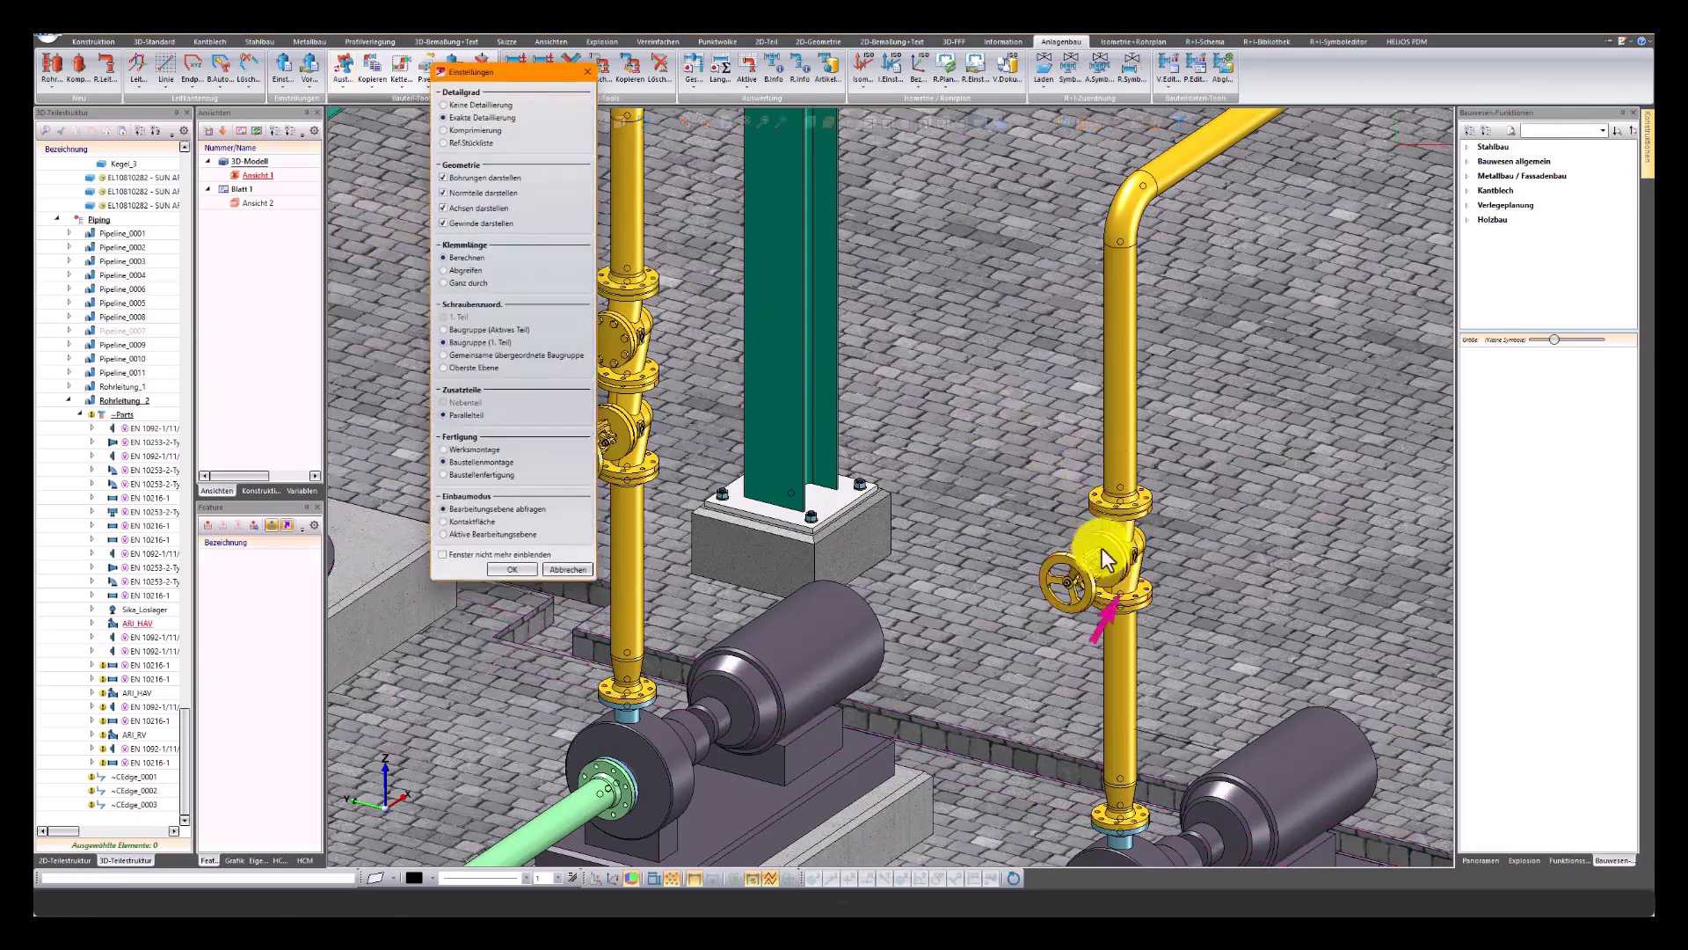
click(506, 570)
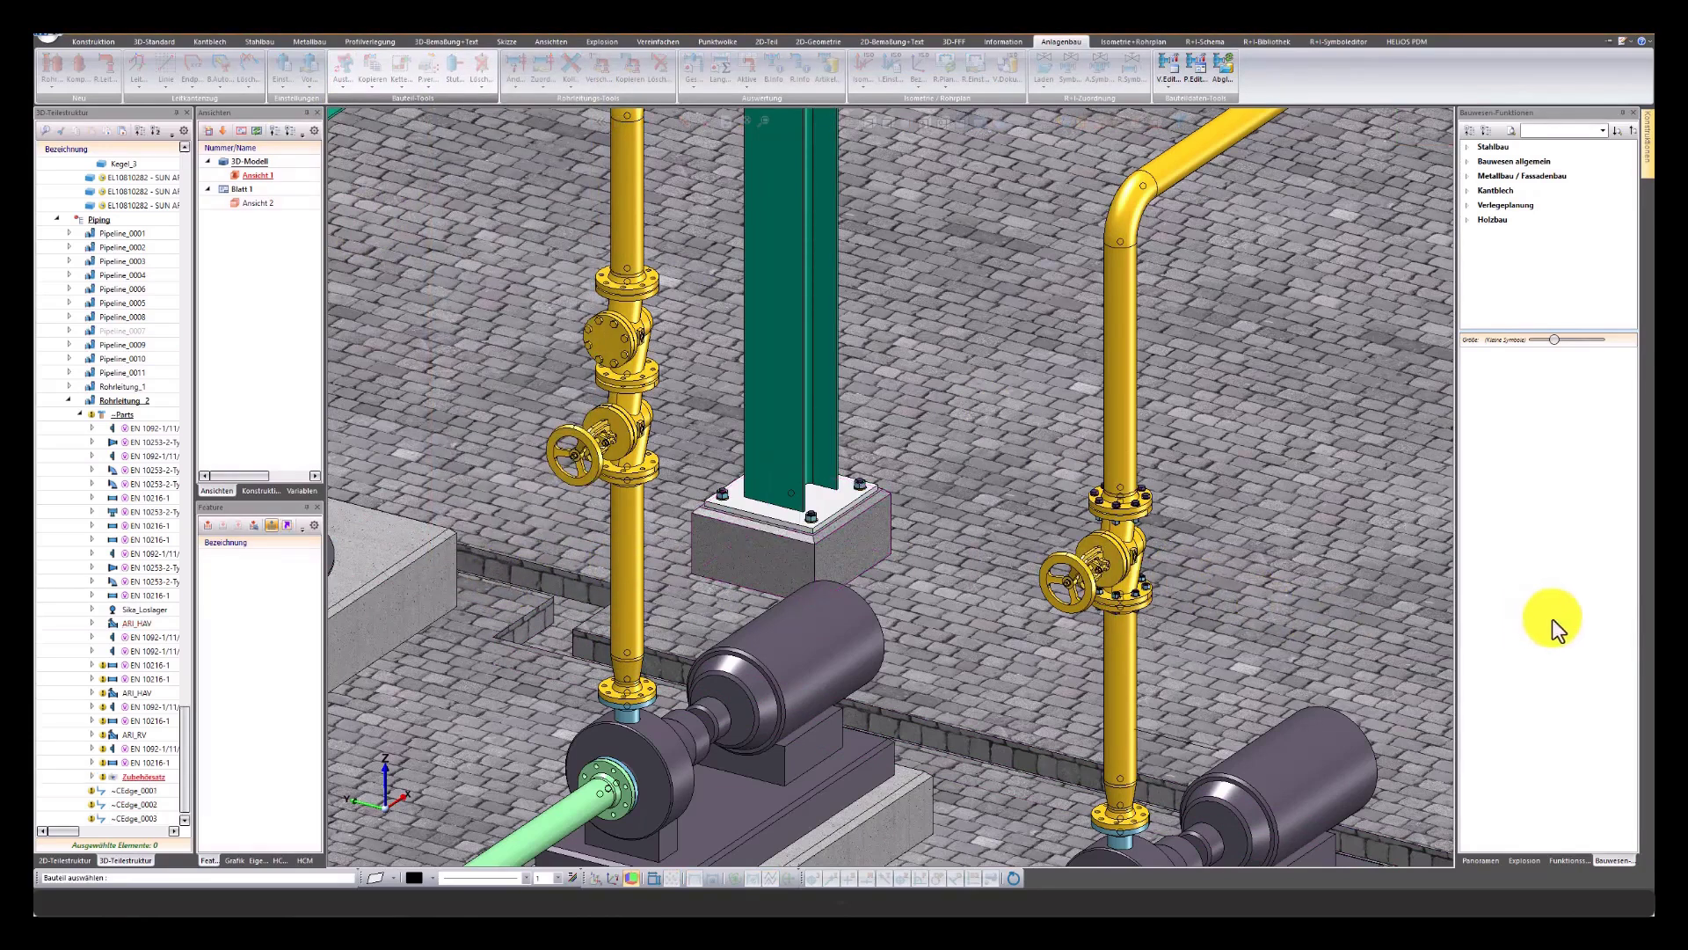
scroll(1157, 581, up, 2)
scroll(1134, 584, up, 2)
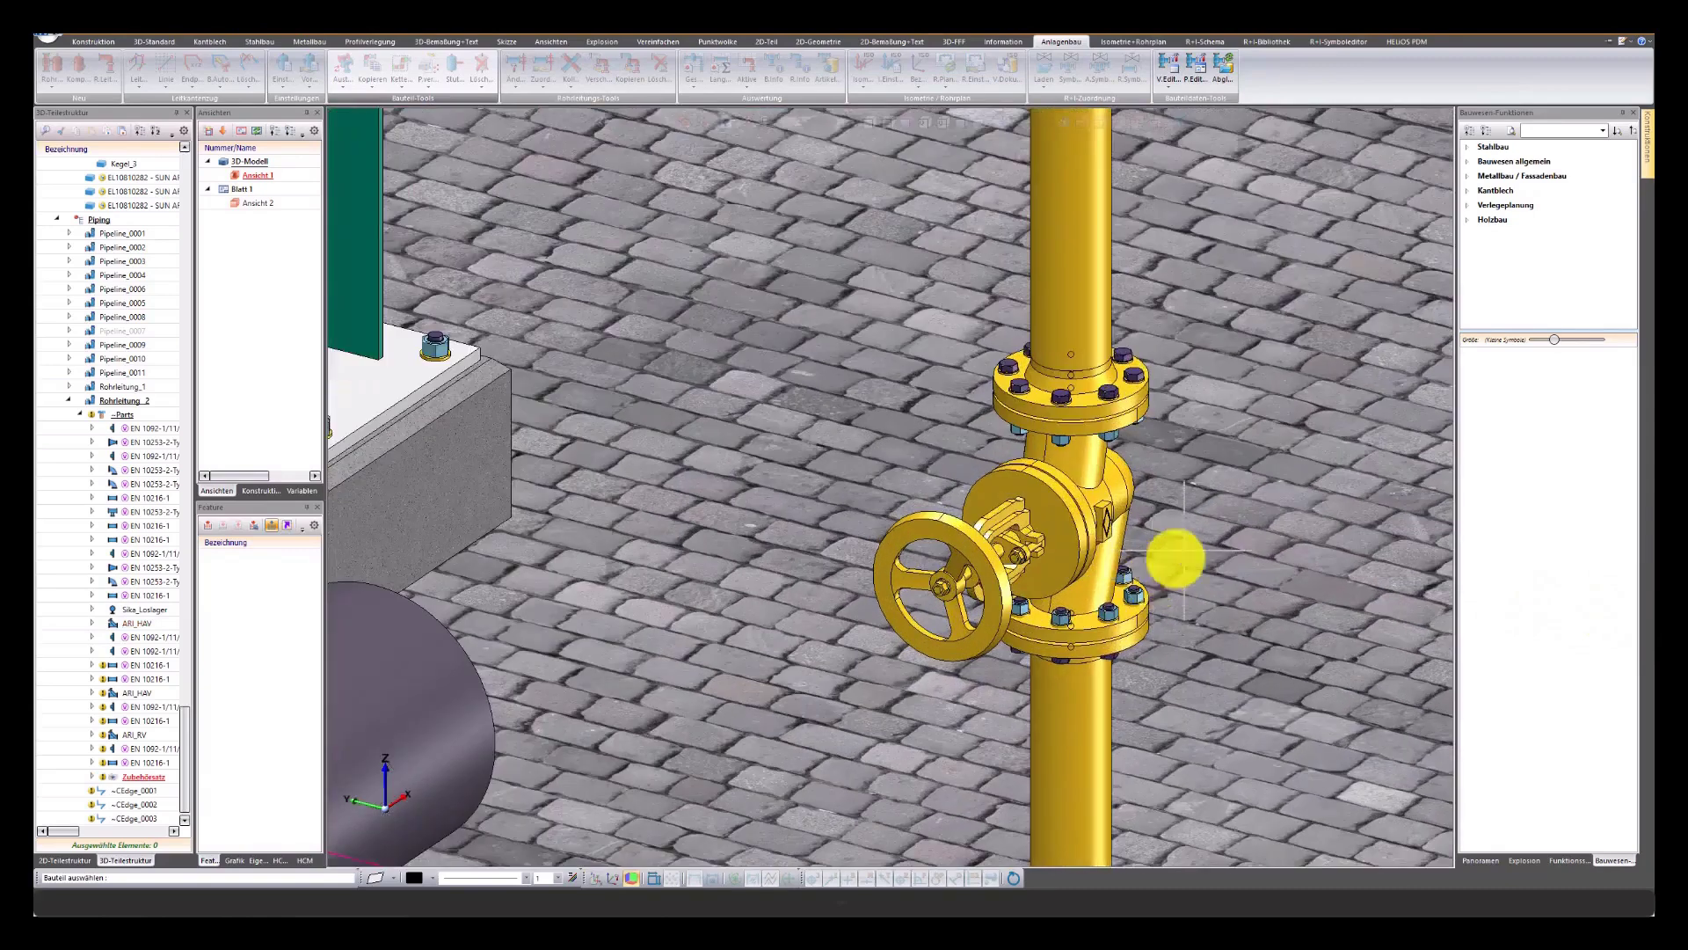
scroll(1202, 645, down, 2)
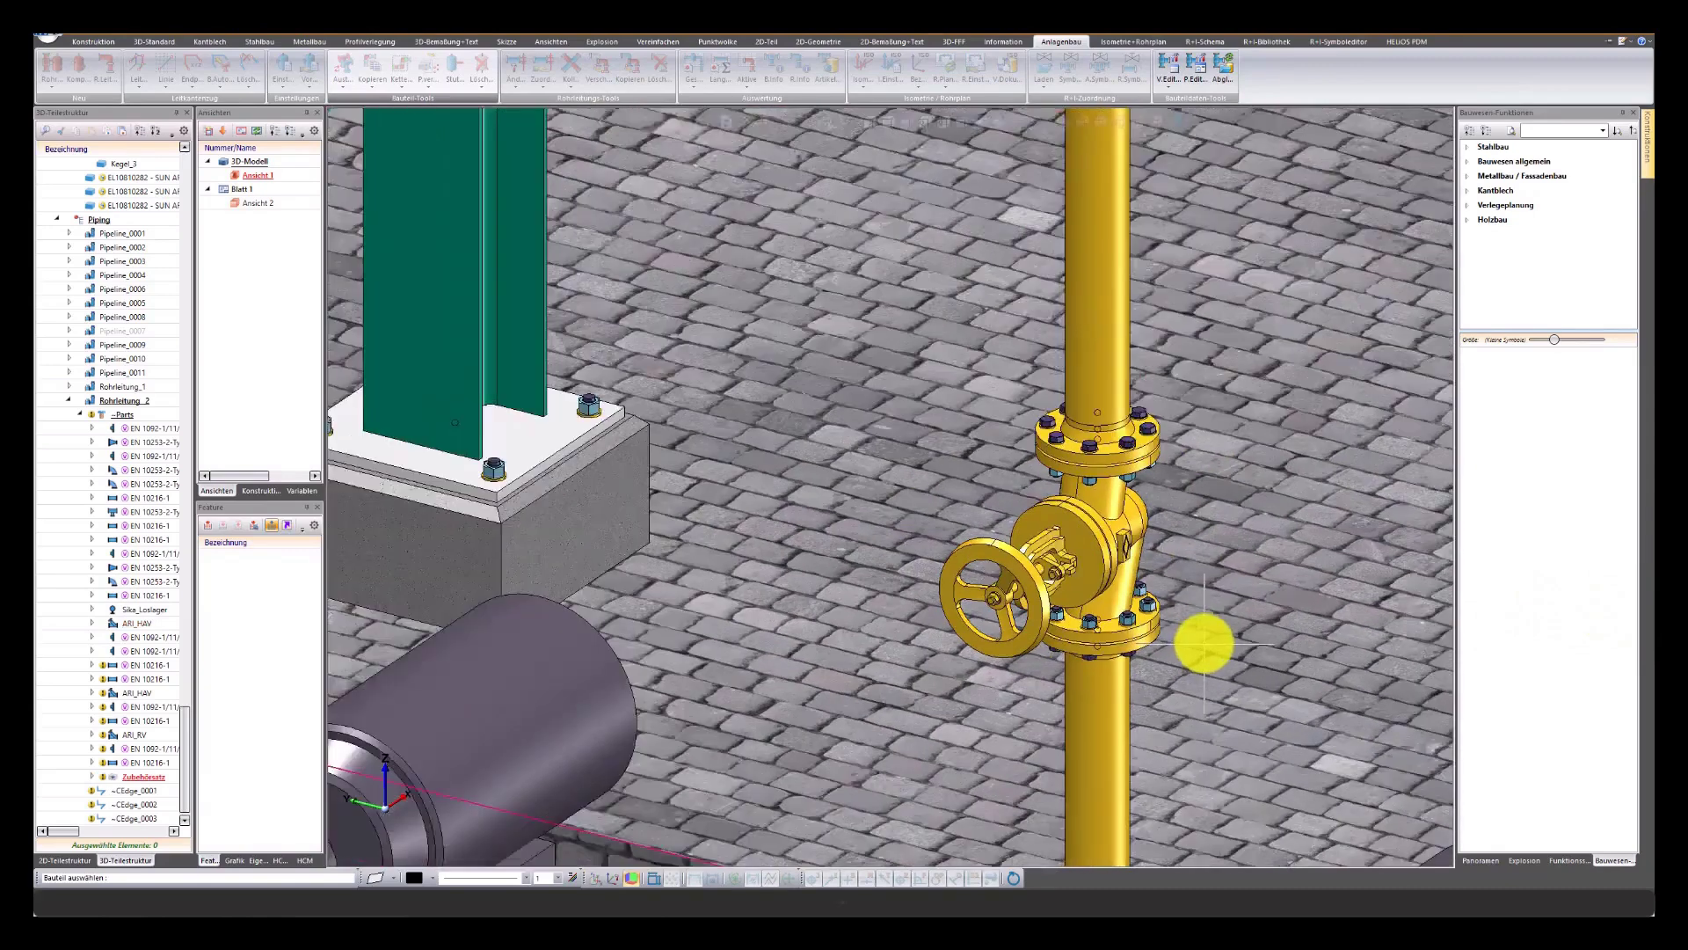
scroll(1206, 641, down, 2)
key(Escape)
click(343, 87)
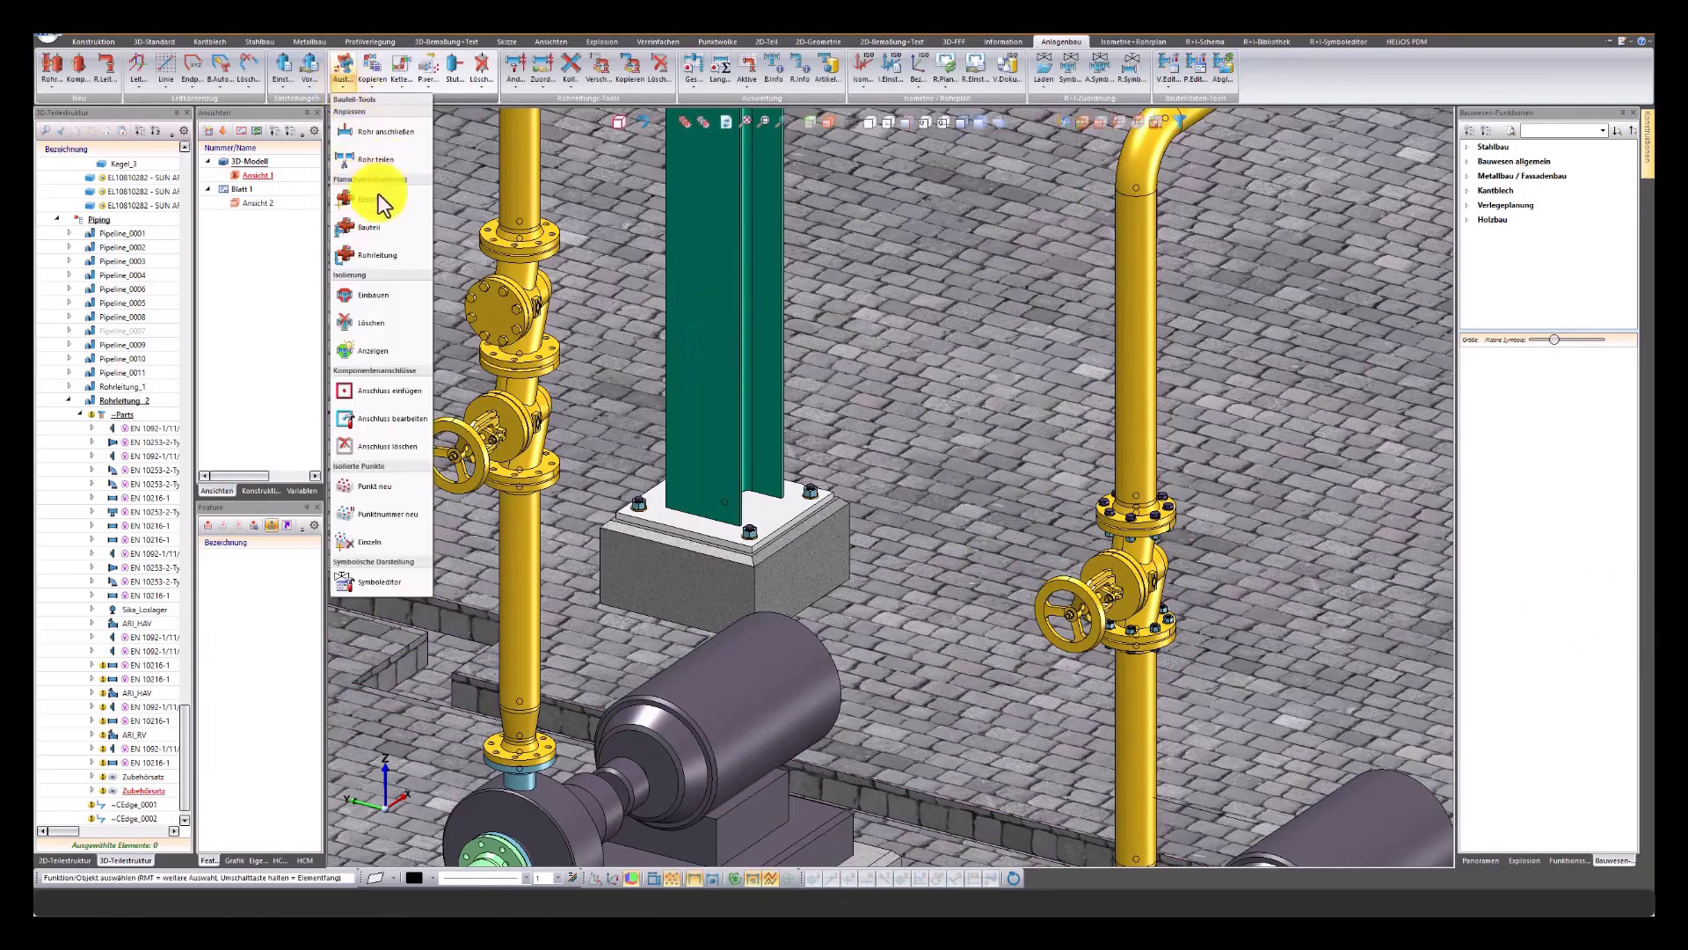
Exchange the left riser's ARI_RV check valve and ARI_HAV hand-wheel valve, confirming Einstellungen each time
click(366, 236)
click(538, 305)
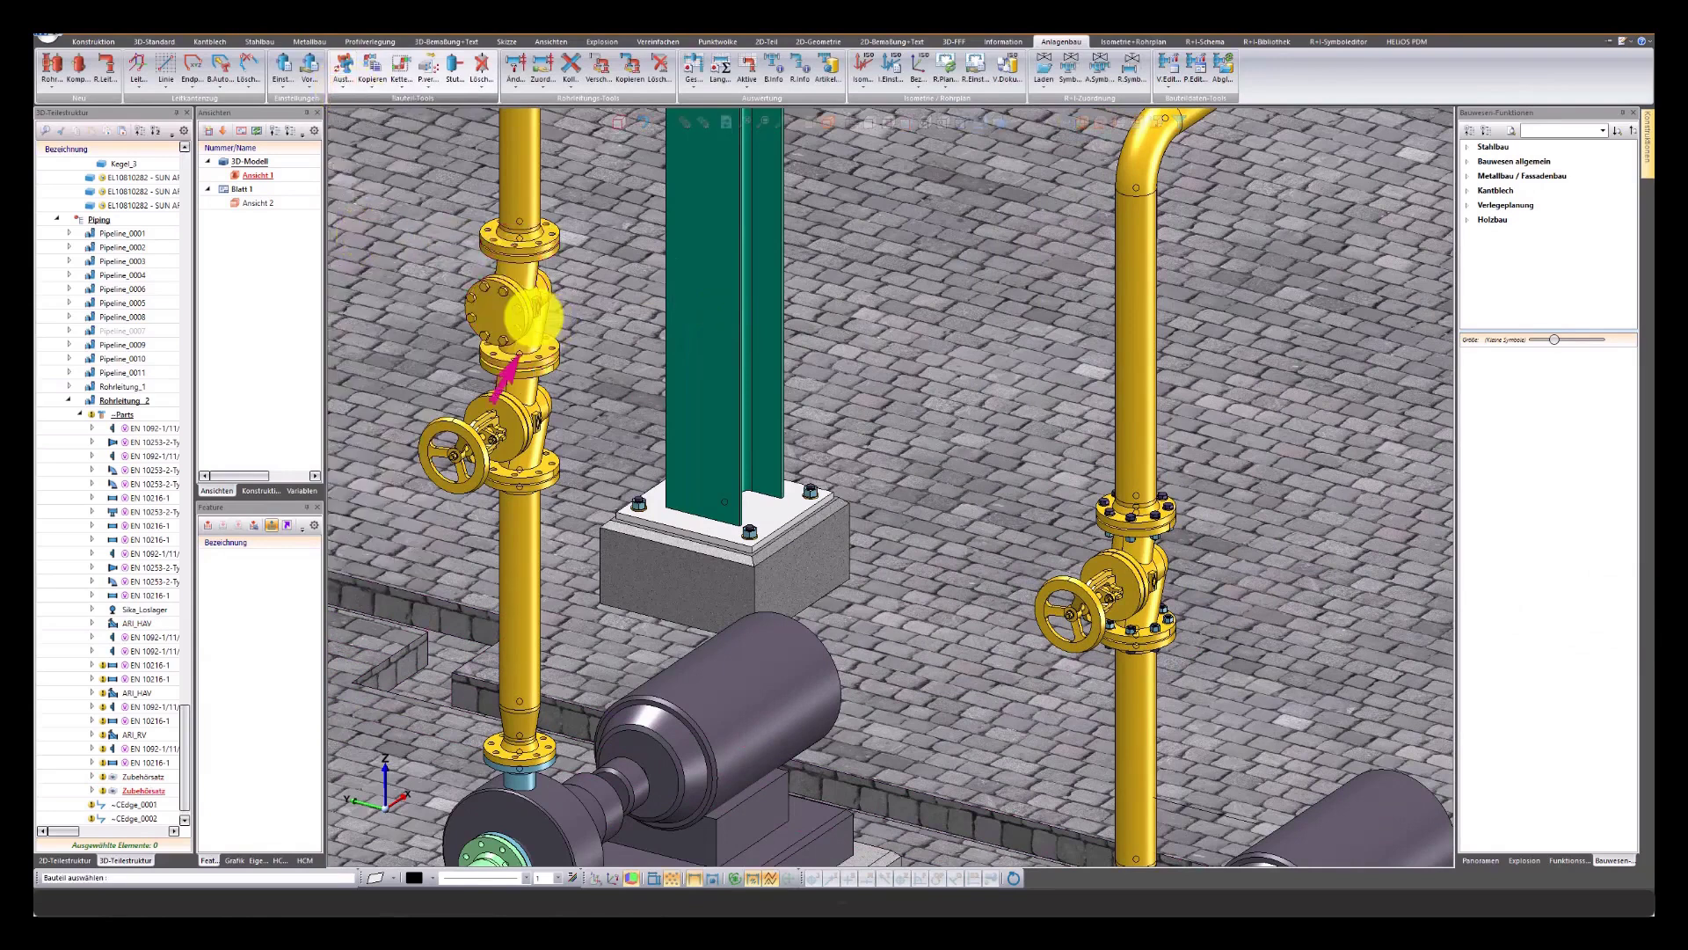
click(498, 573)
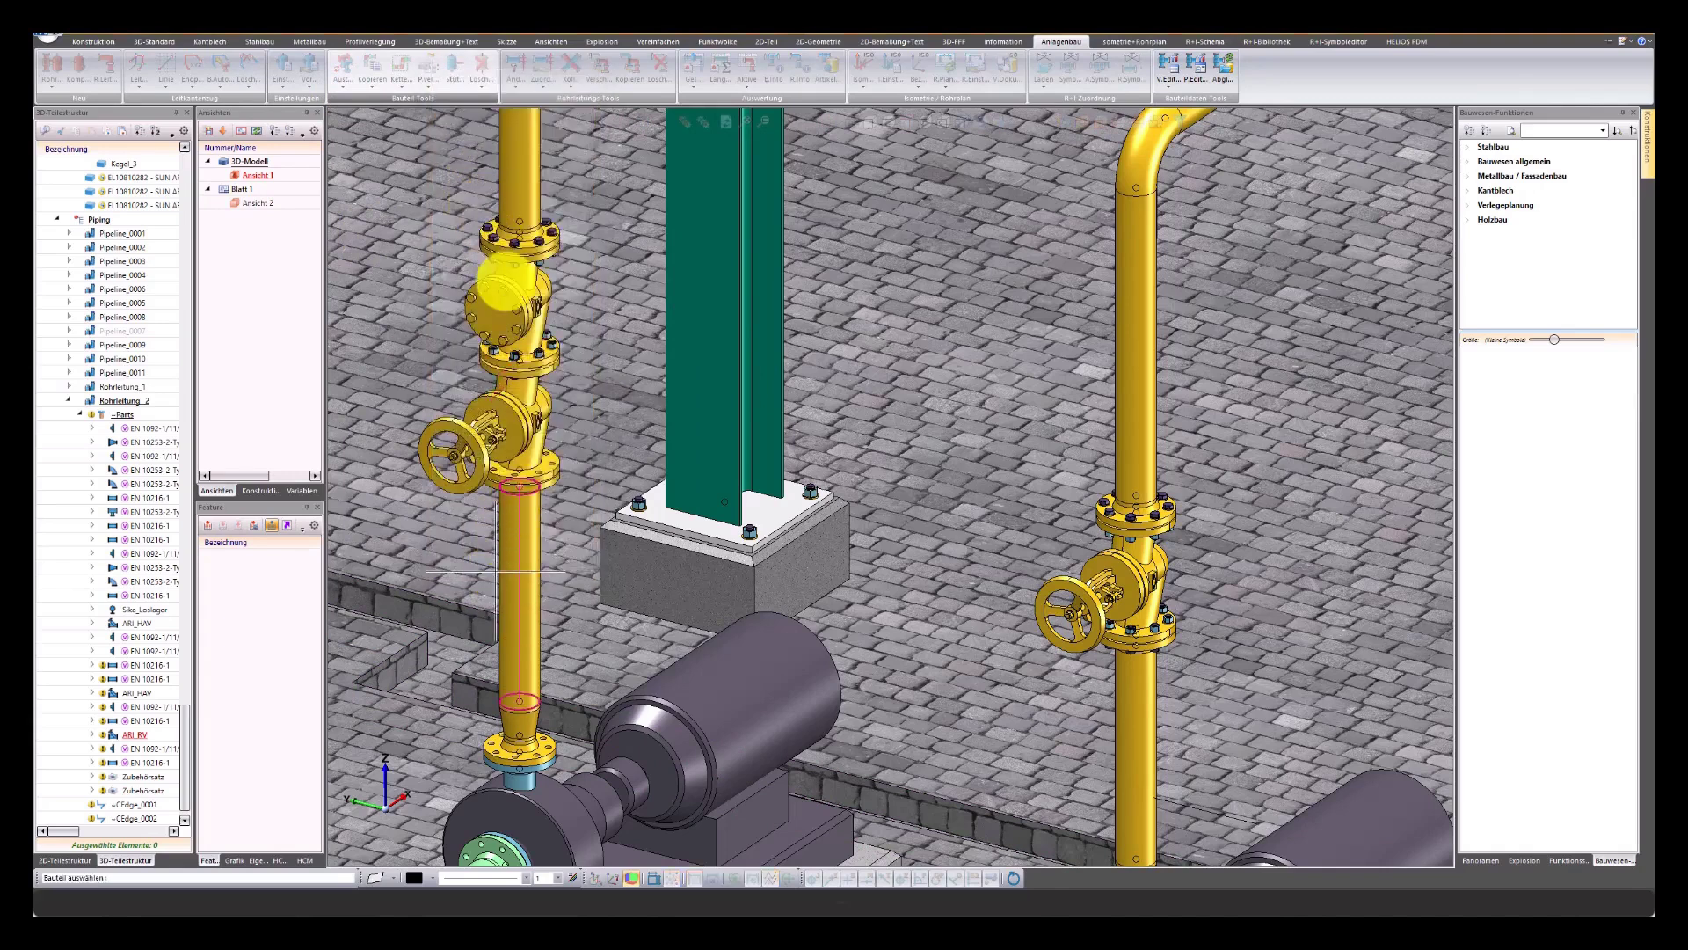
click(517, 426)
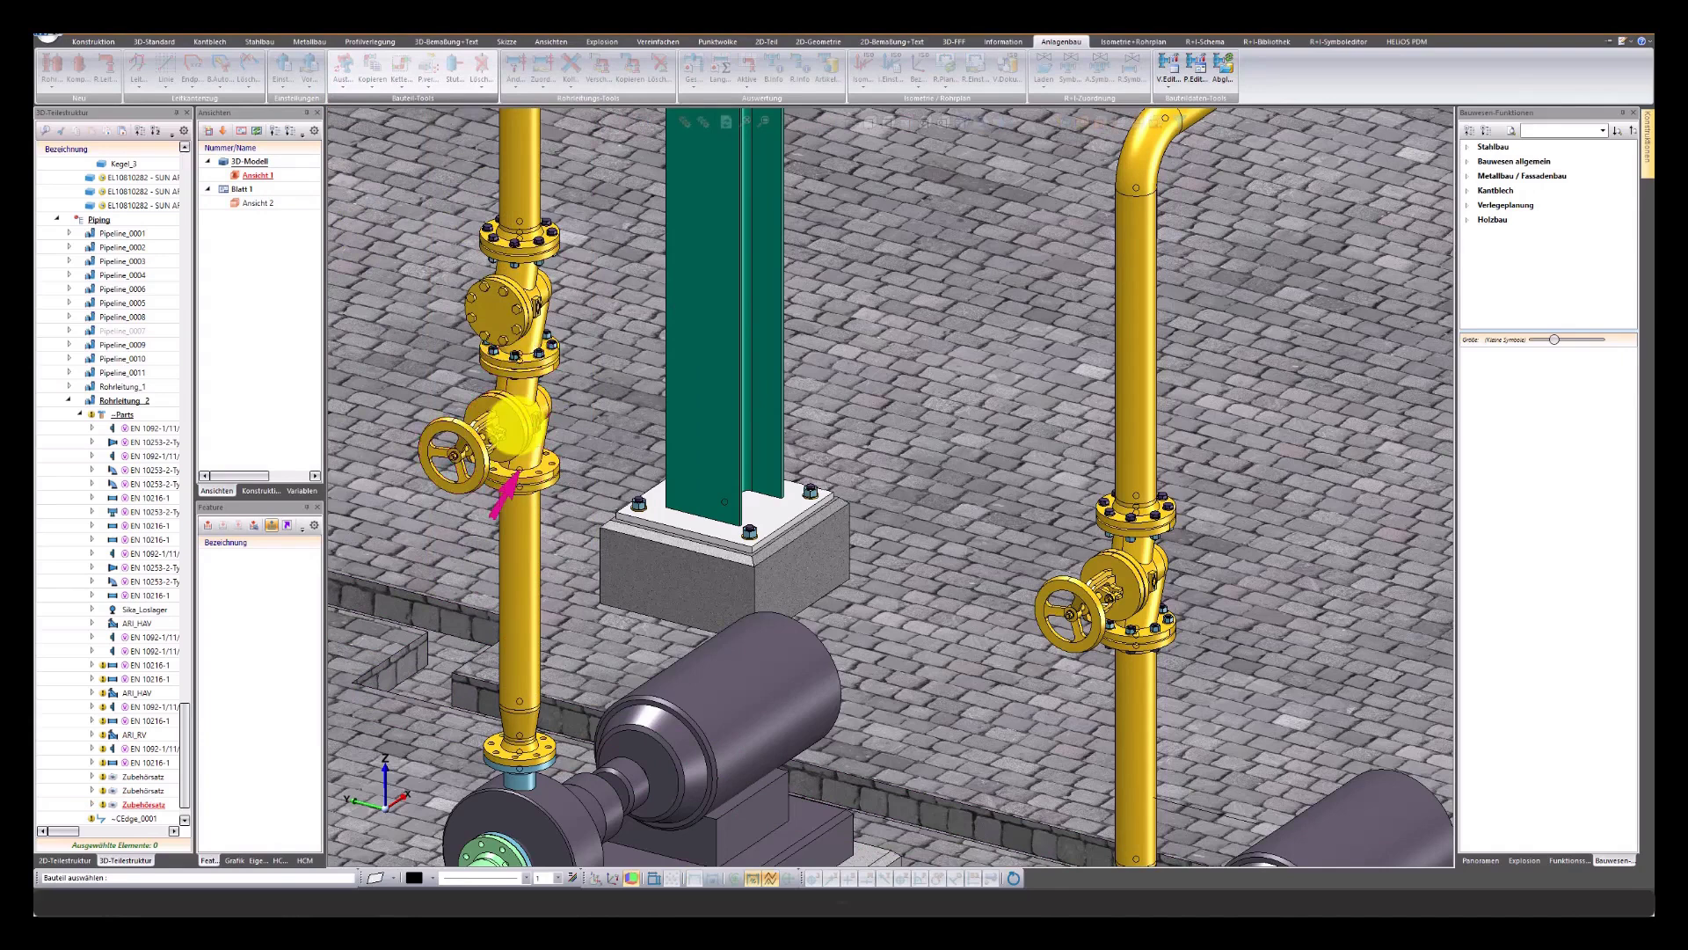
click(517, 427)
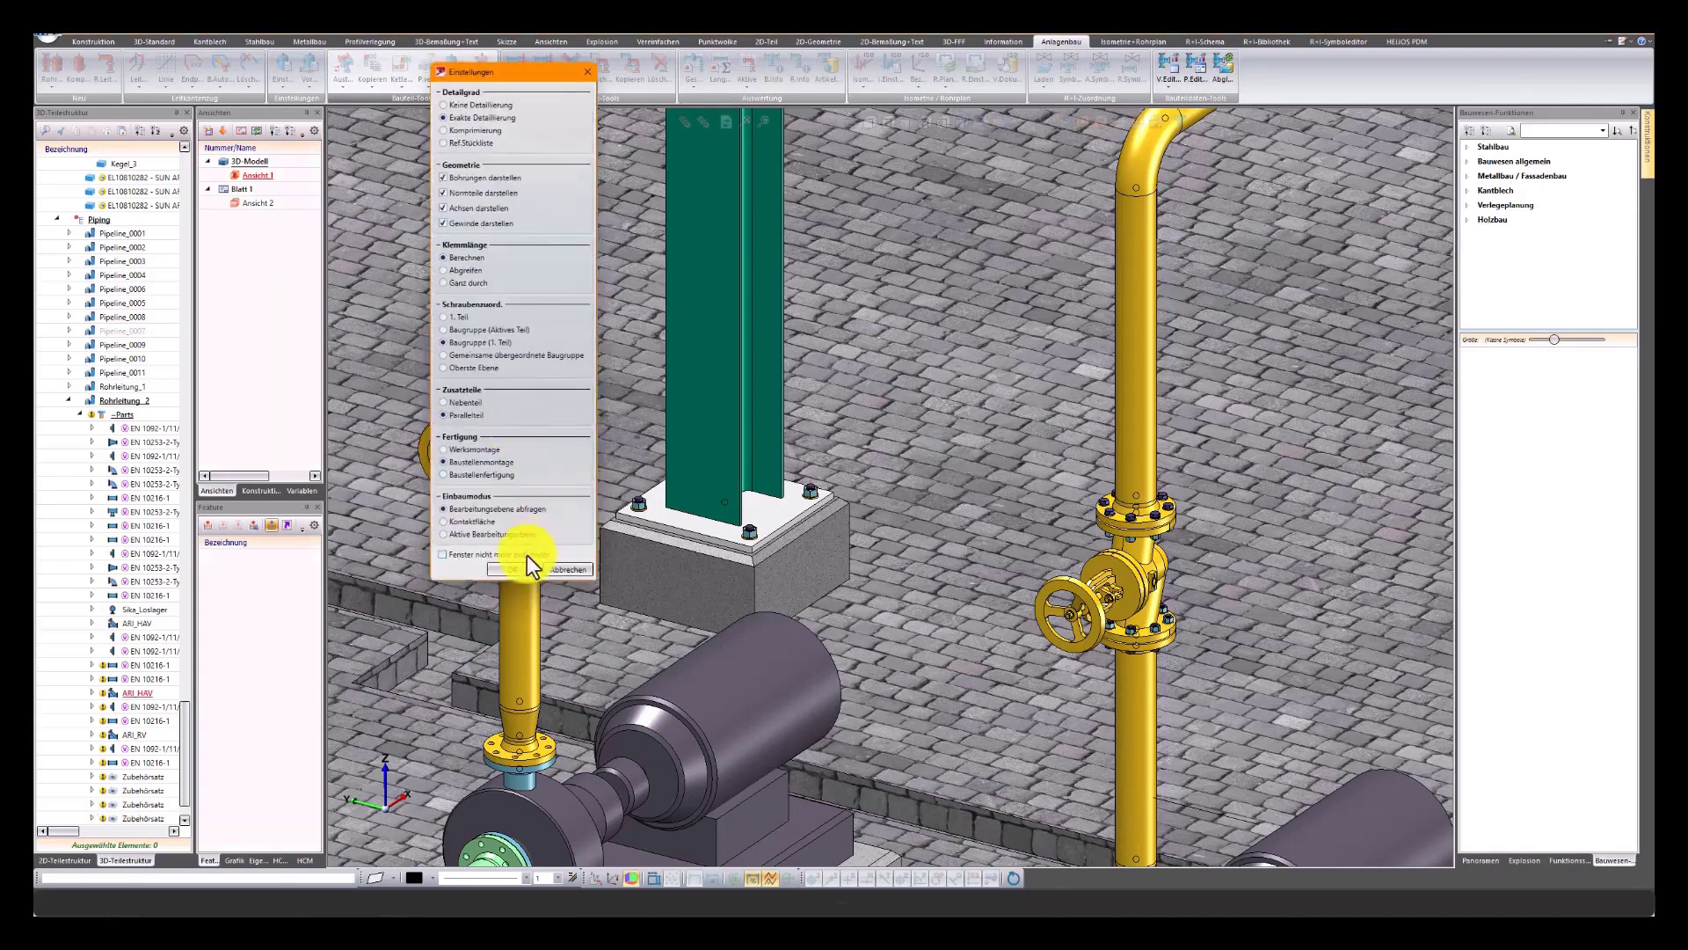
click(515, 565)
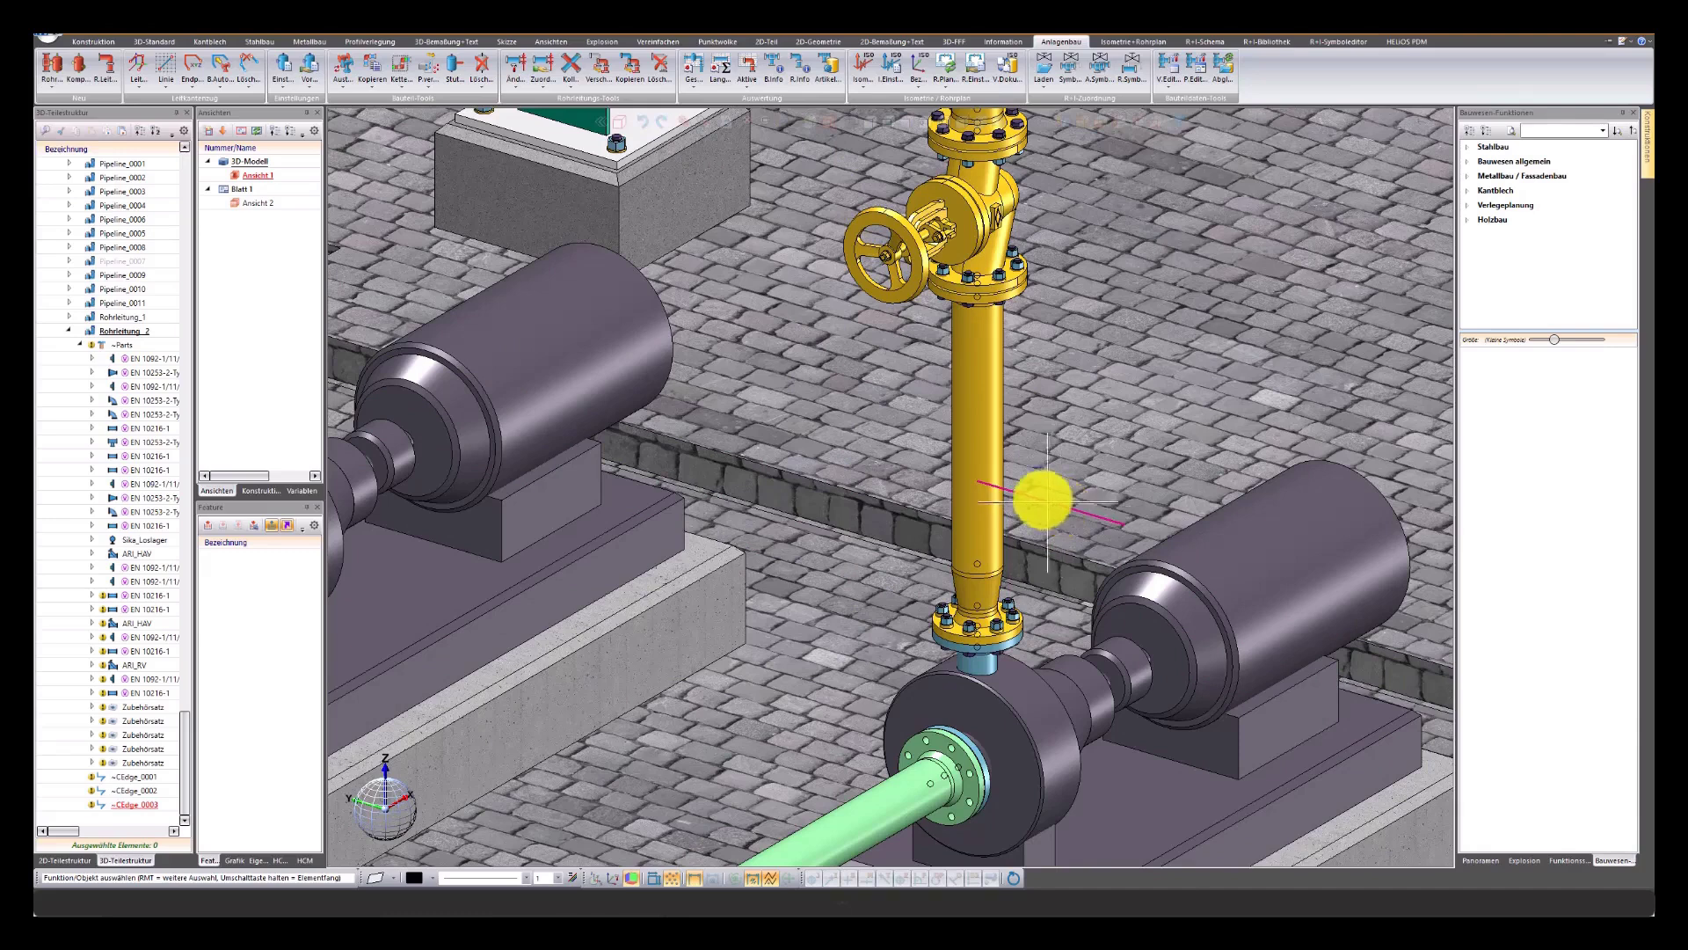
click(48, 69)
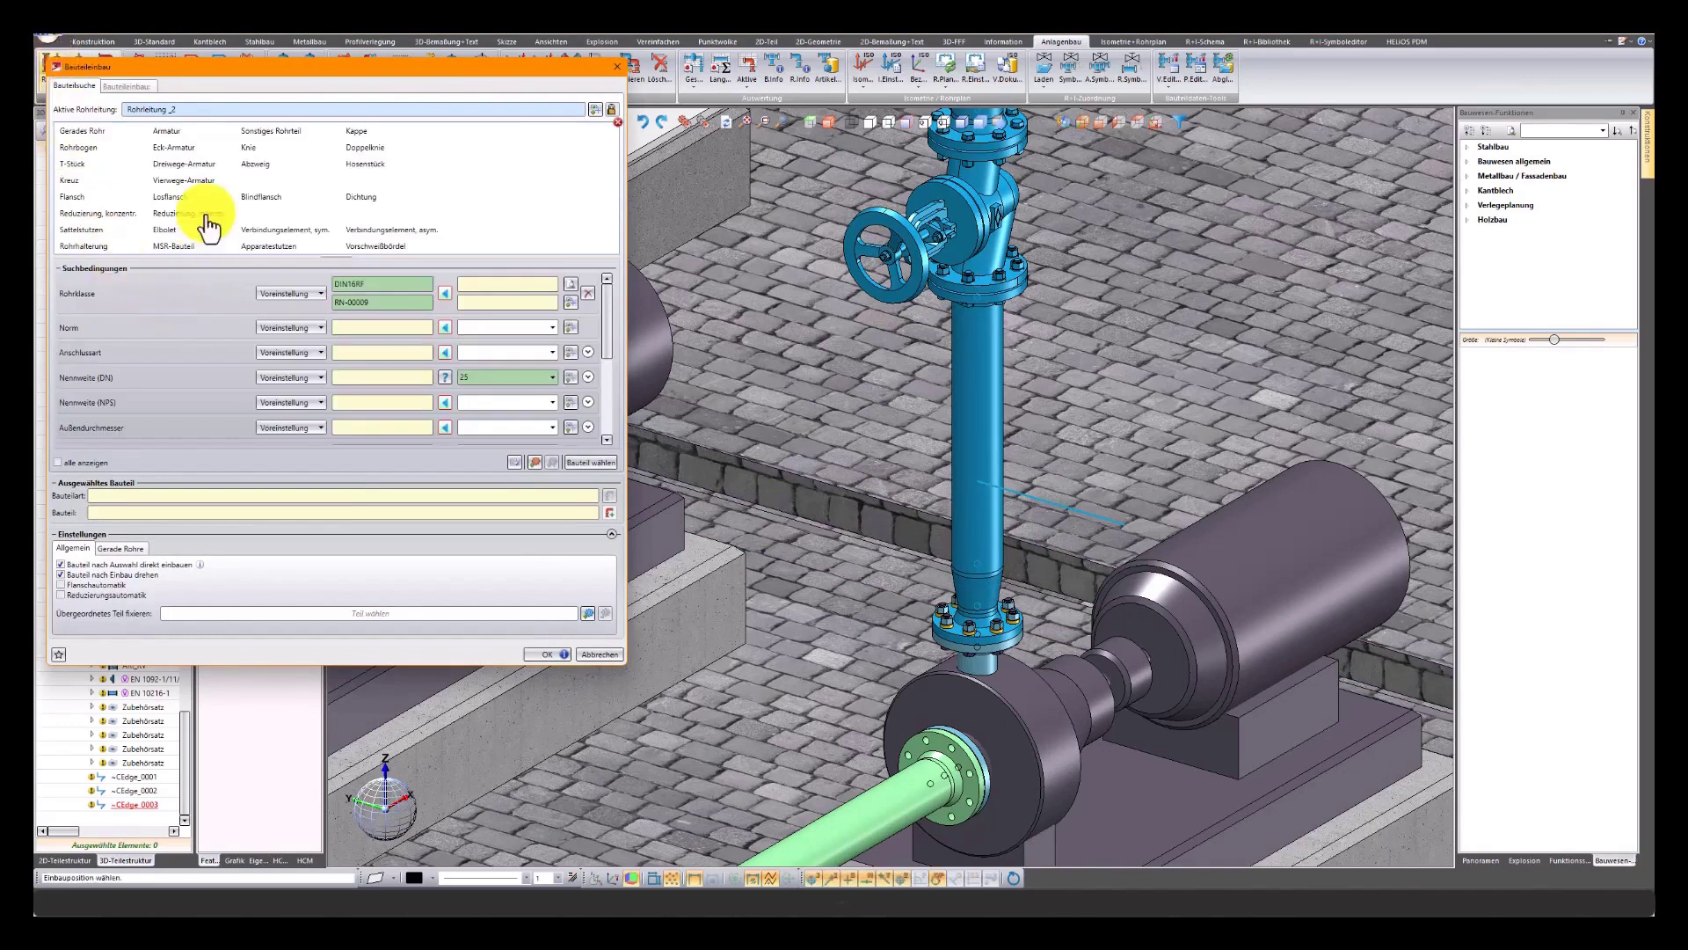
Insert the KH_DN25 flanged ball valve beside the blue riser, keeping its orientation
click(169, 133)
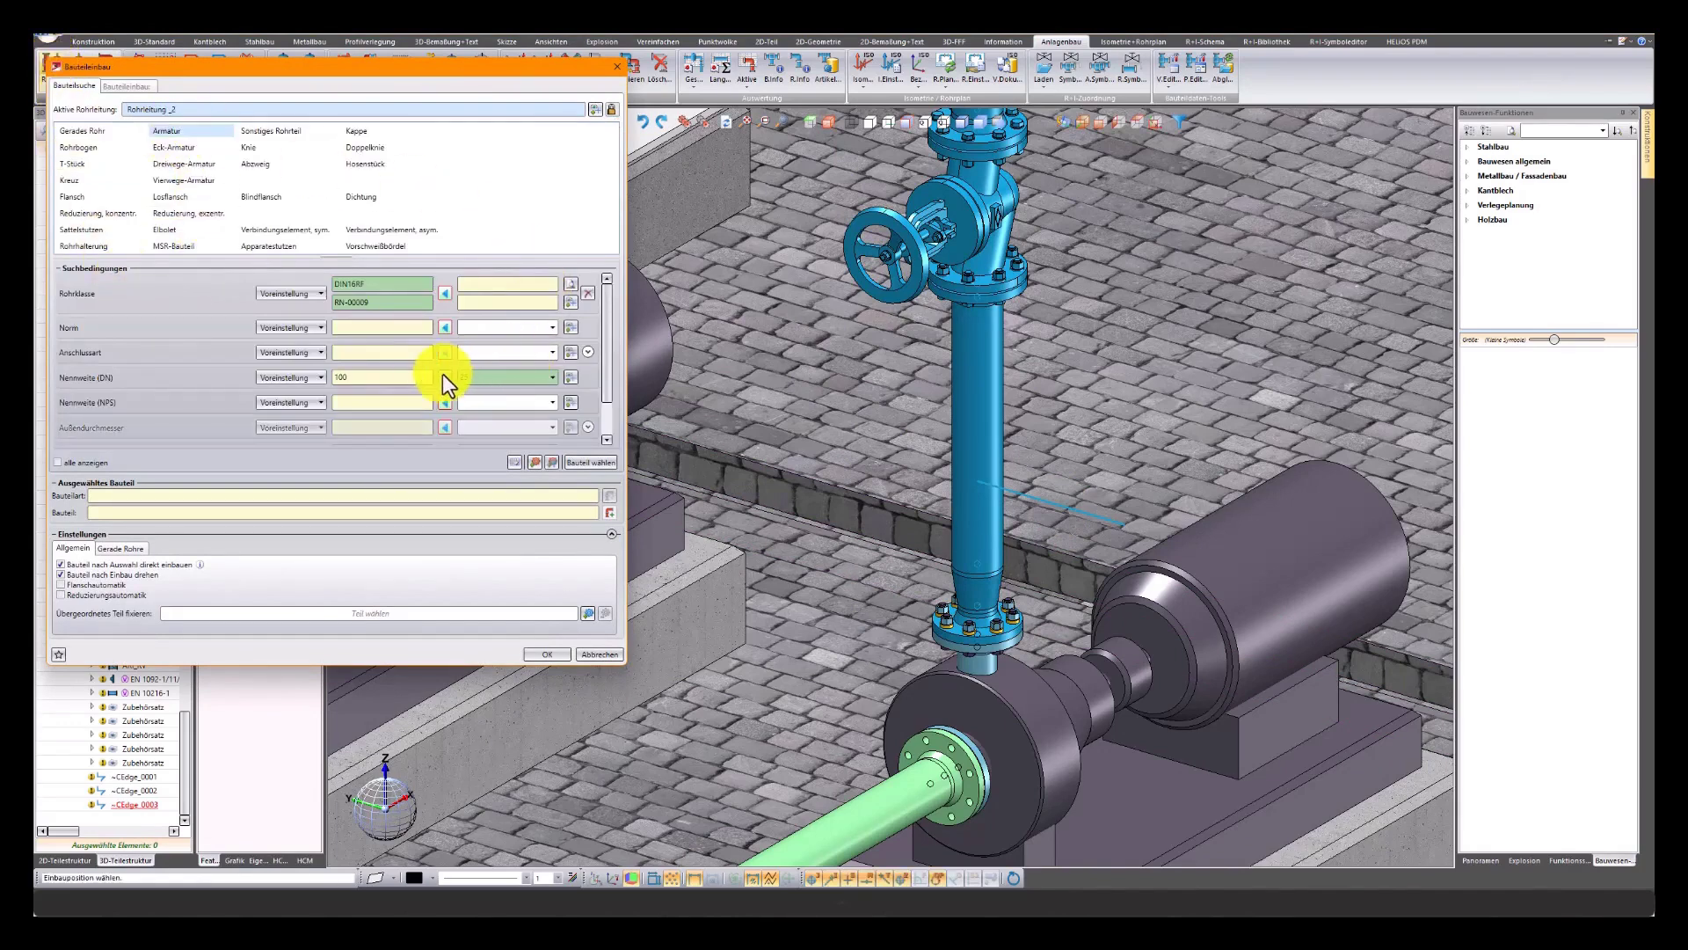
click(593, 463)
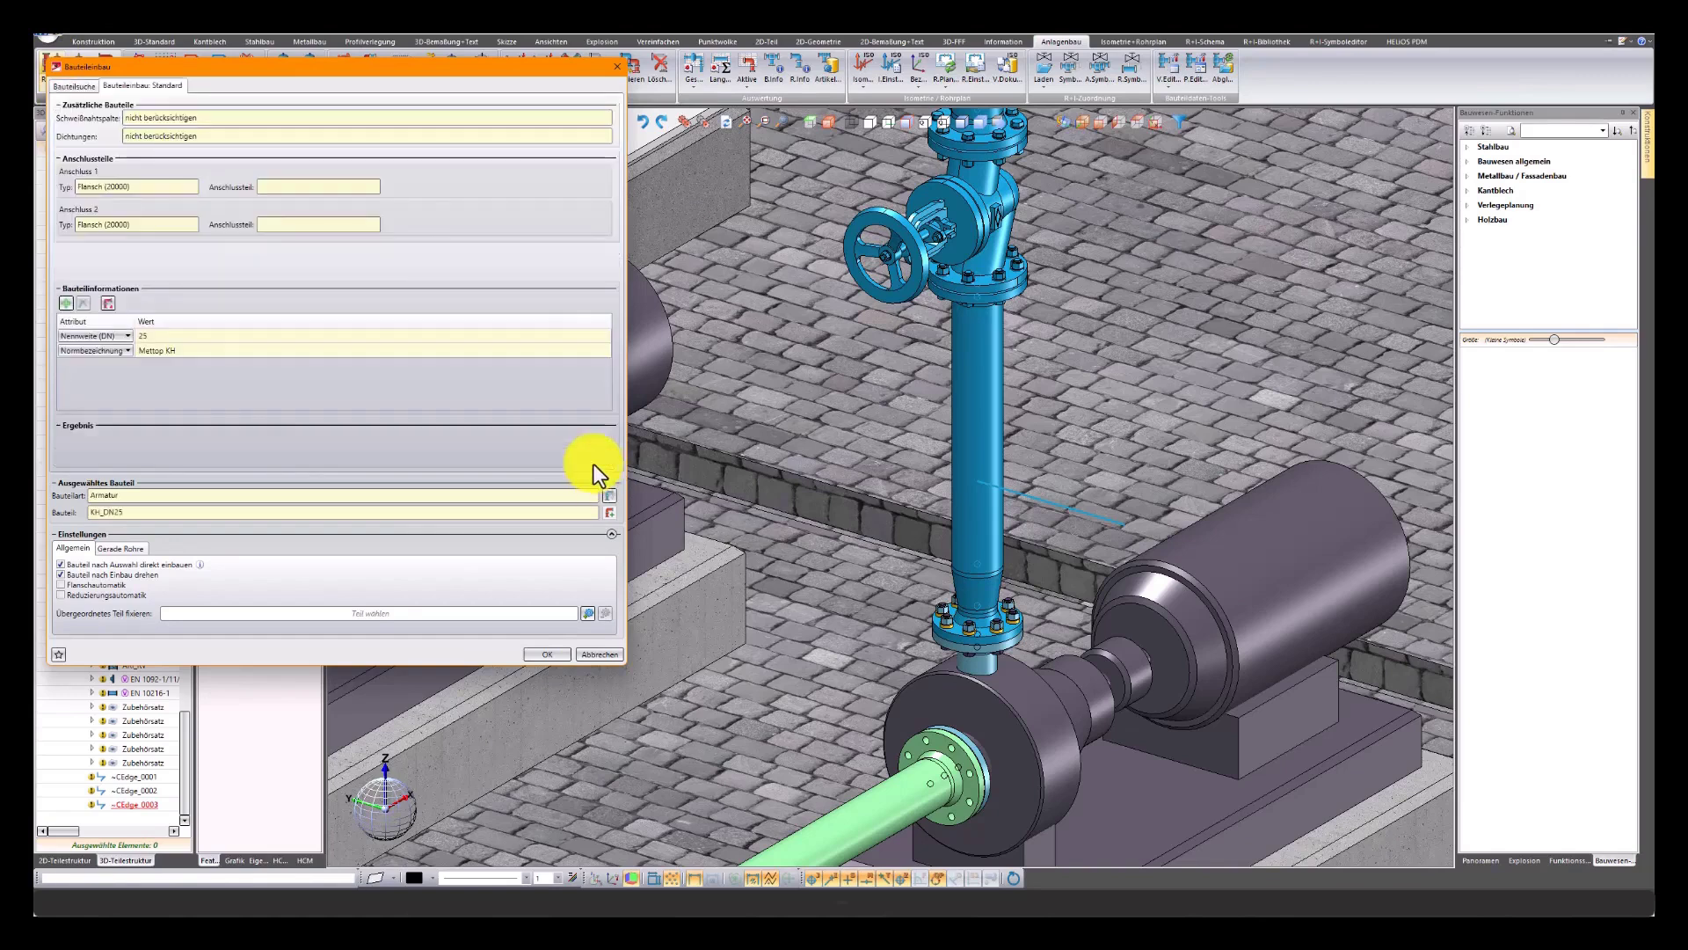
click(1060, 499)
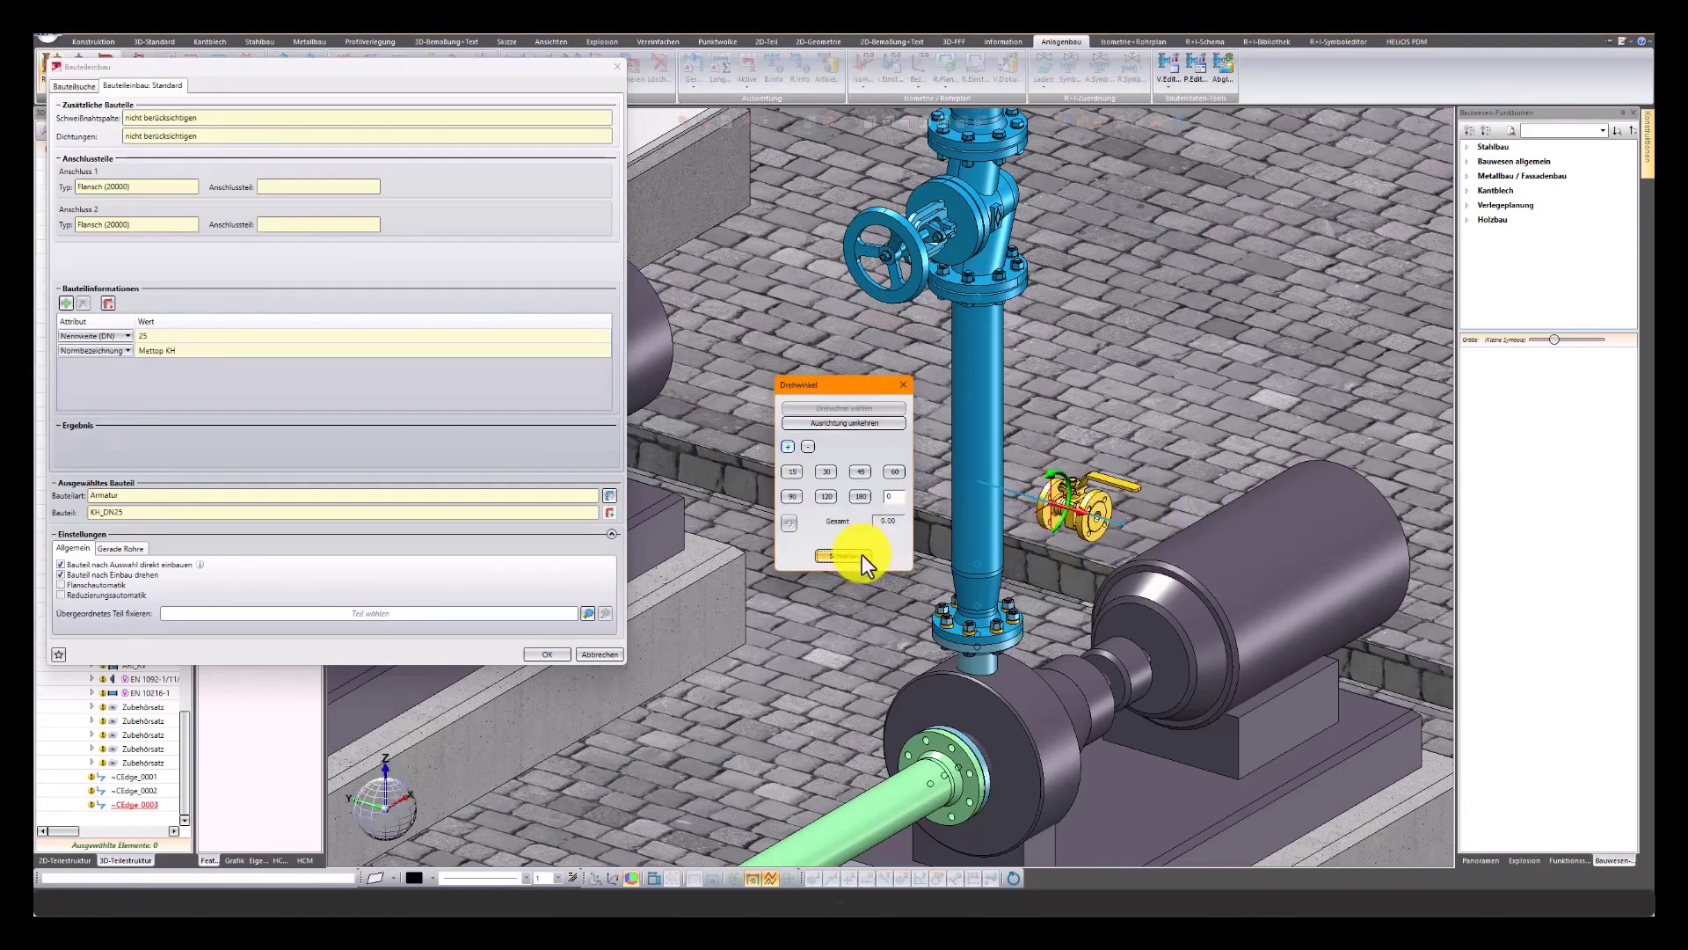
click(861, 555)
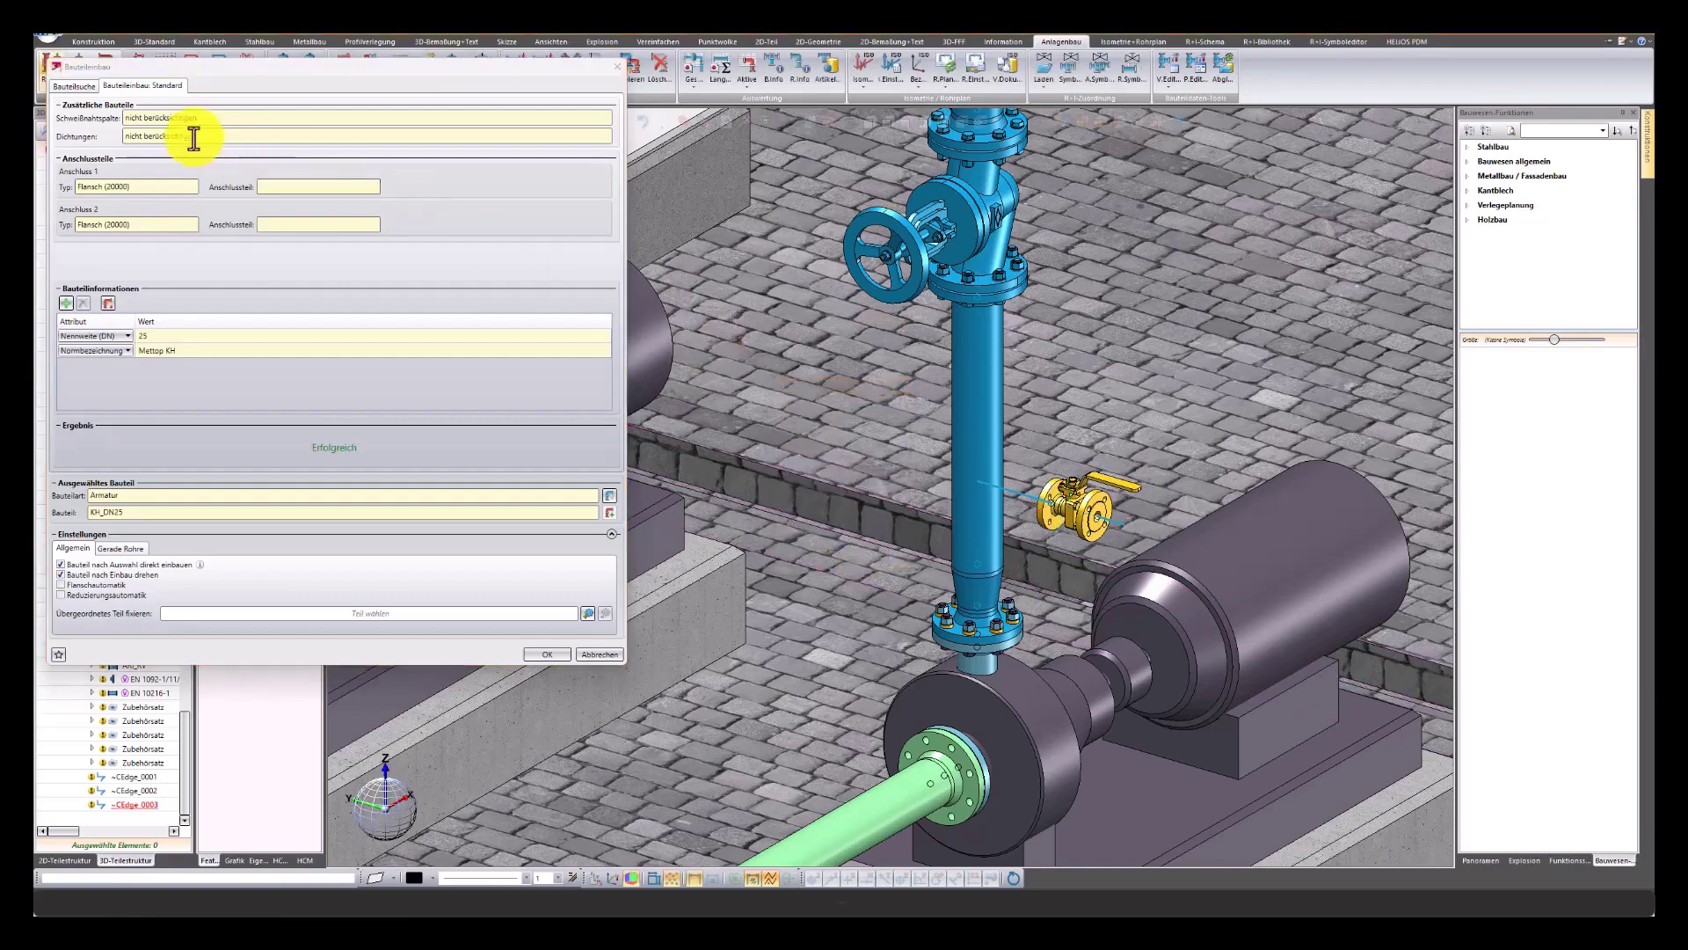
click(73, 88)
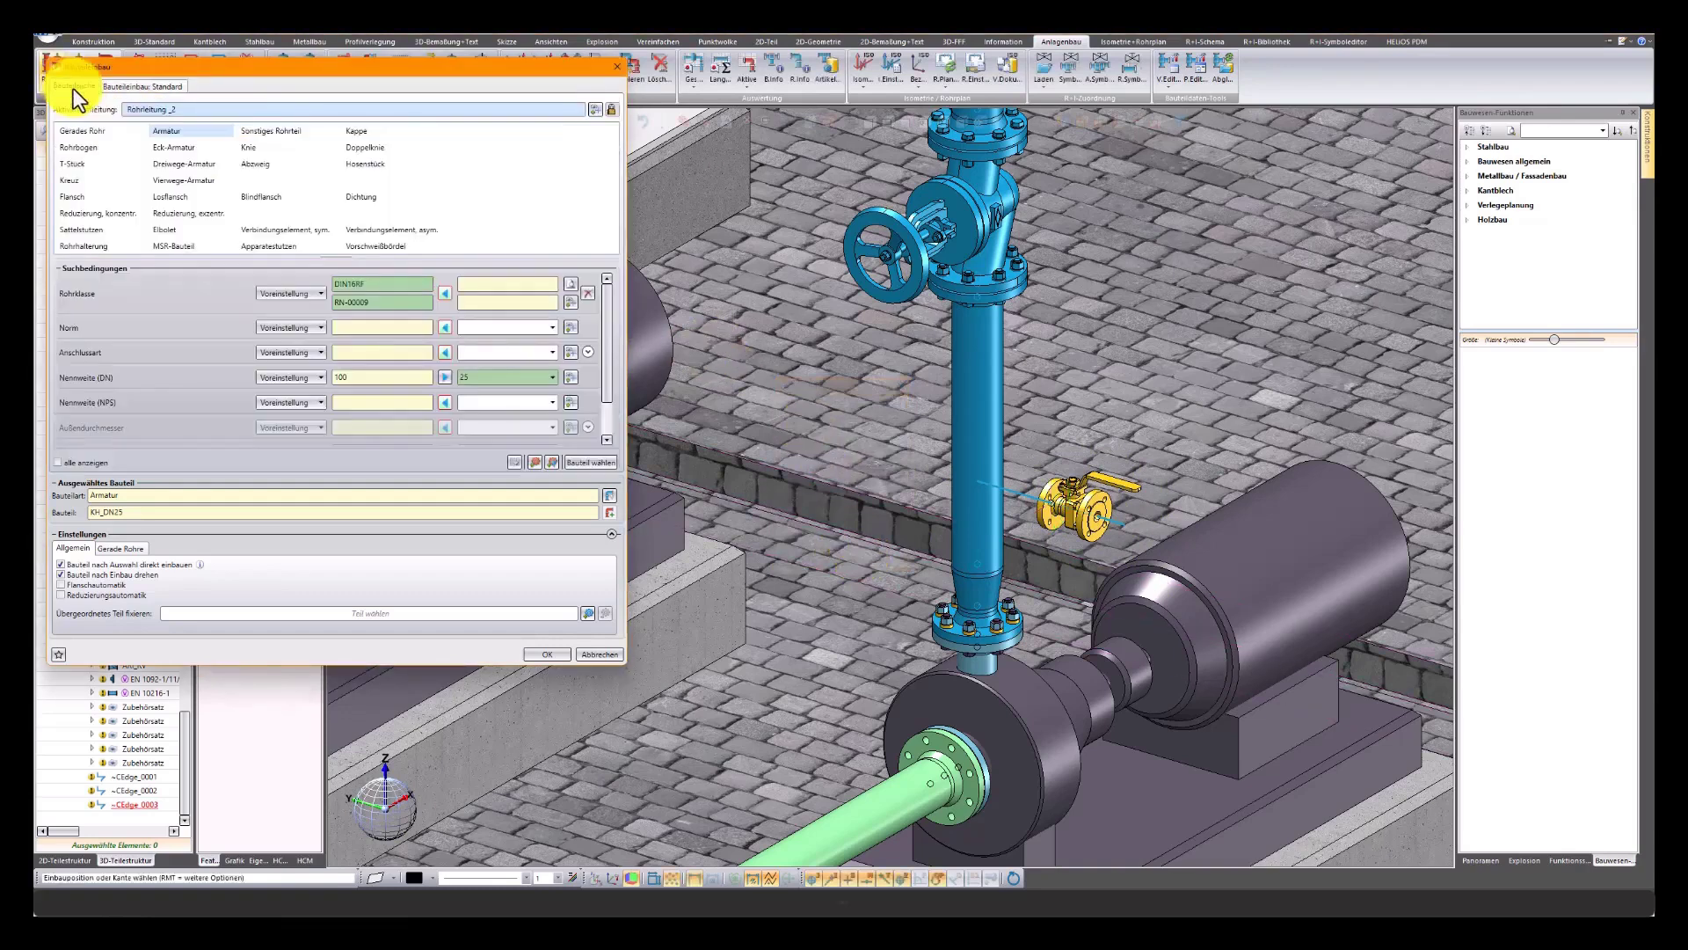
Attach a blind flange to the ball valve's flange
click(258, 199)
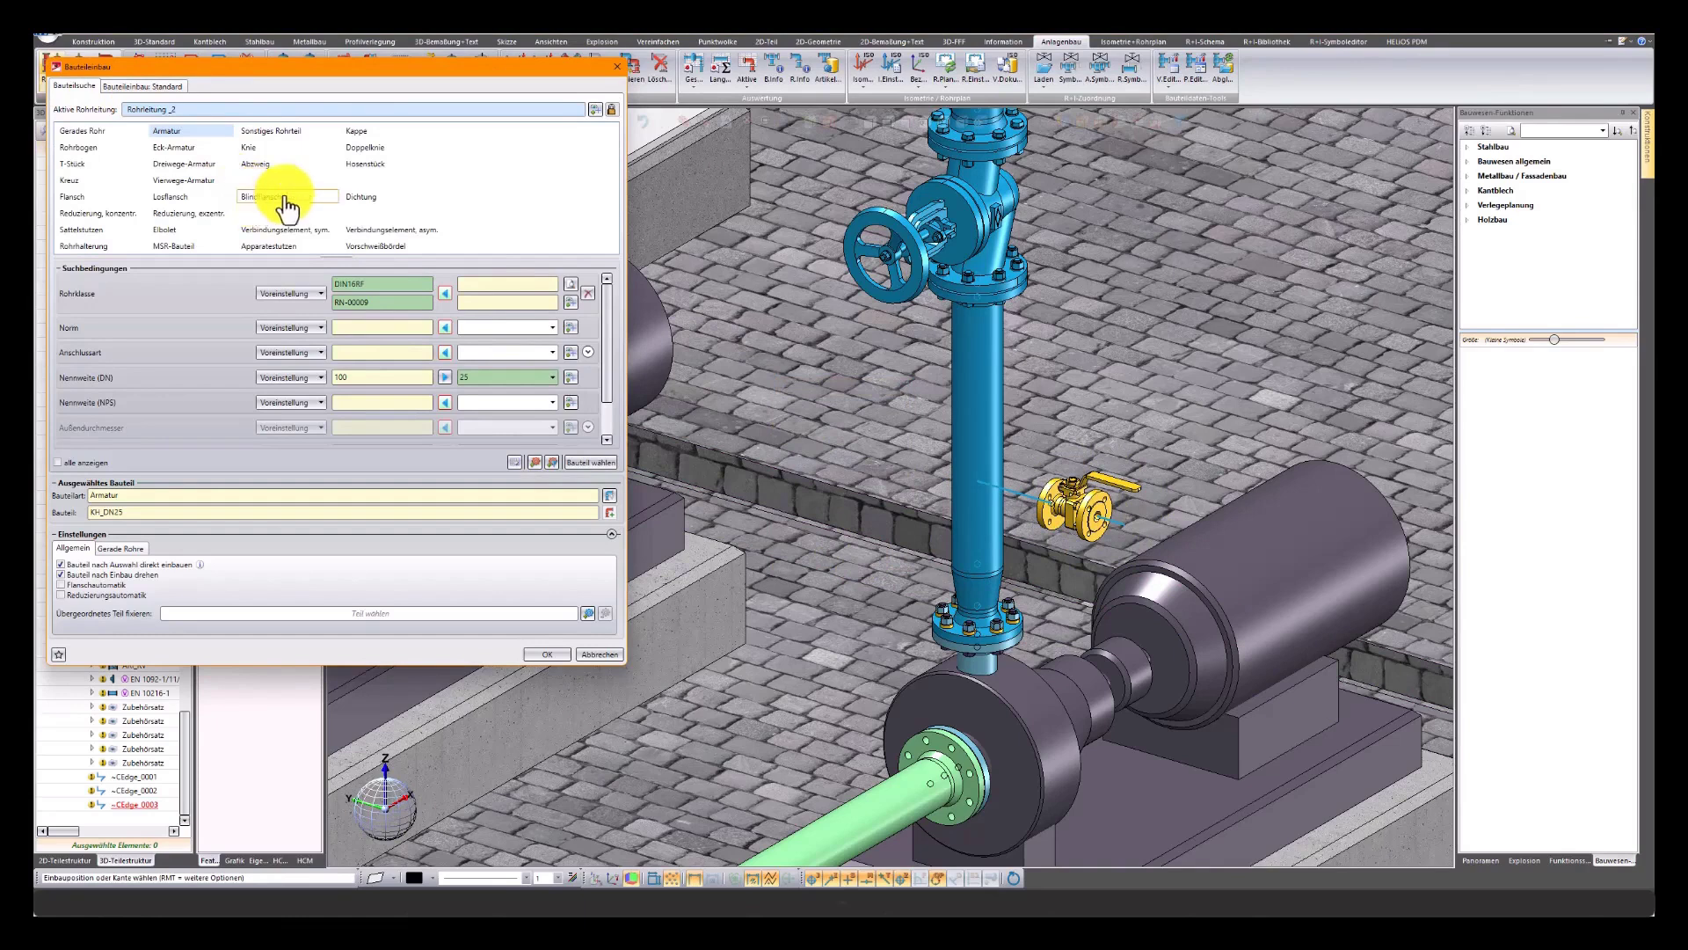
click(588, 462)
scroll(1113, 519, up, 3)
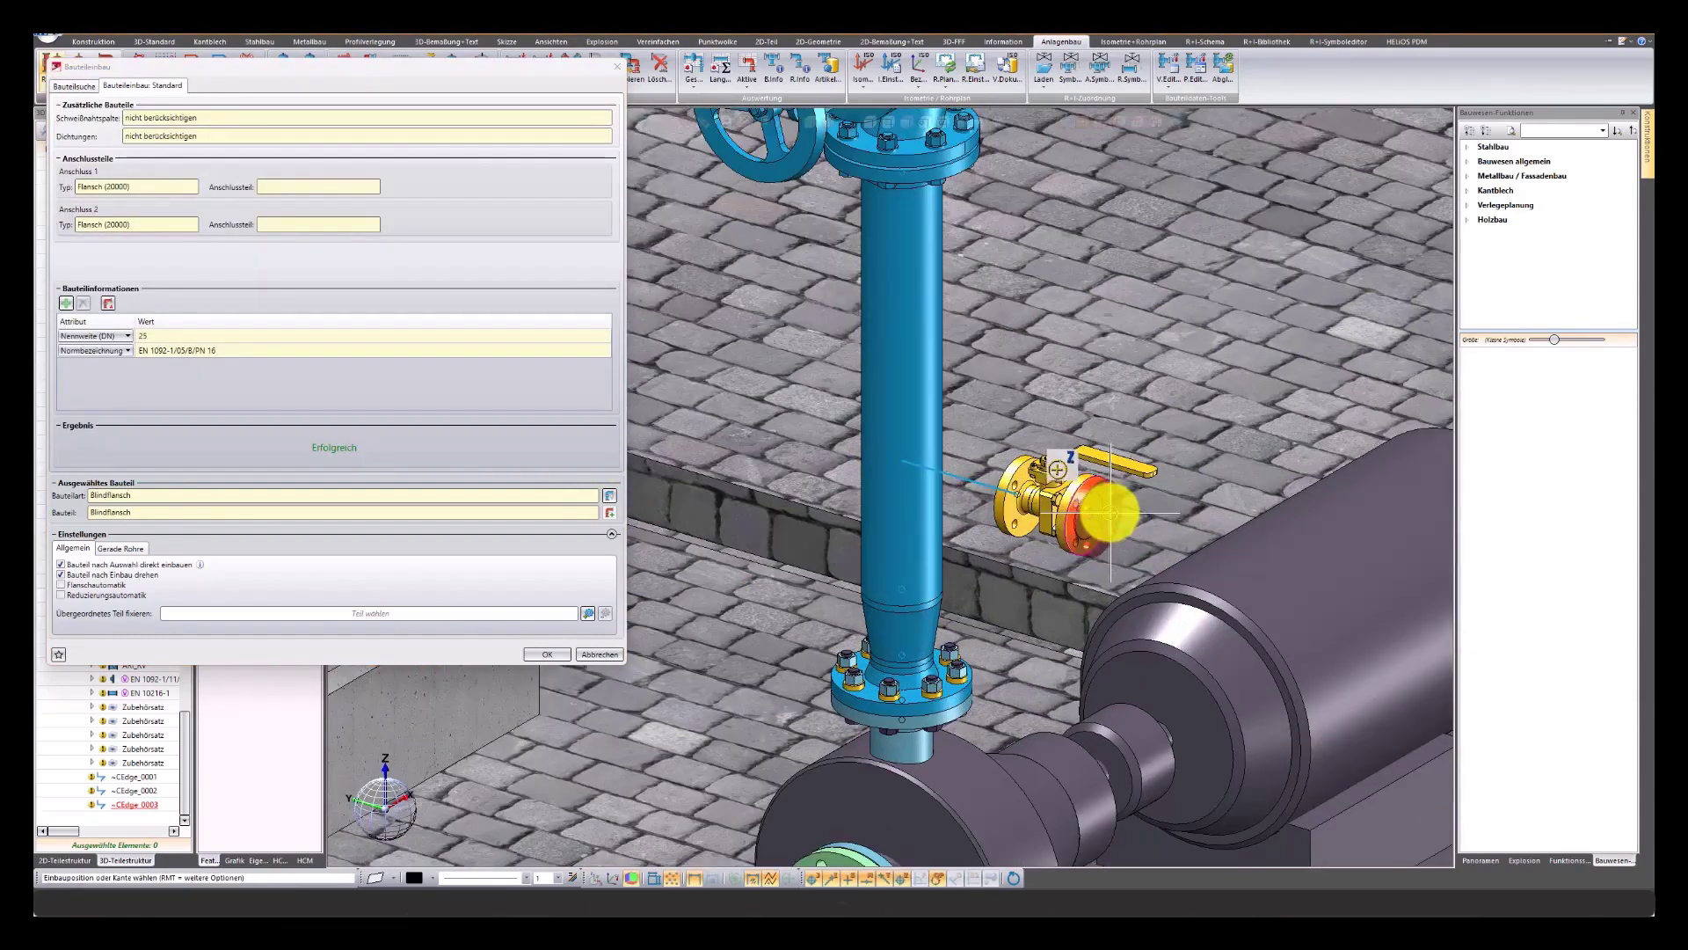
click(1104, 519)
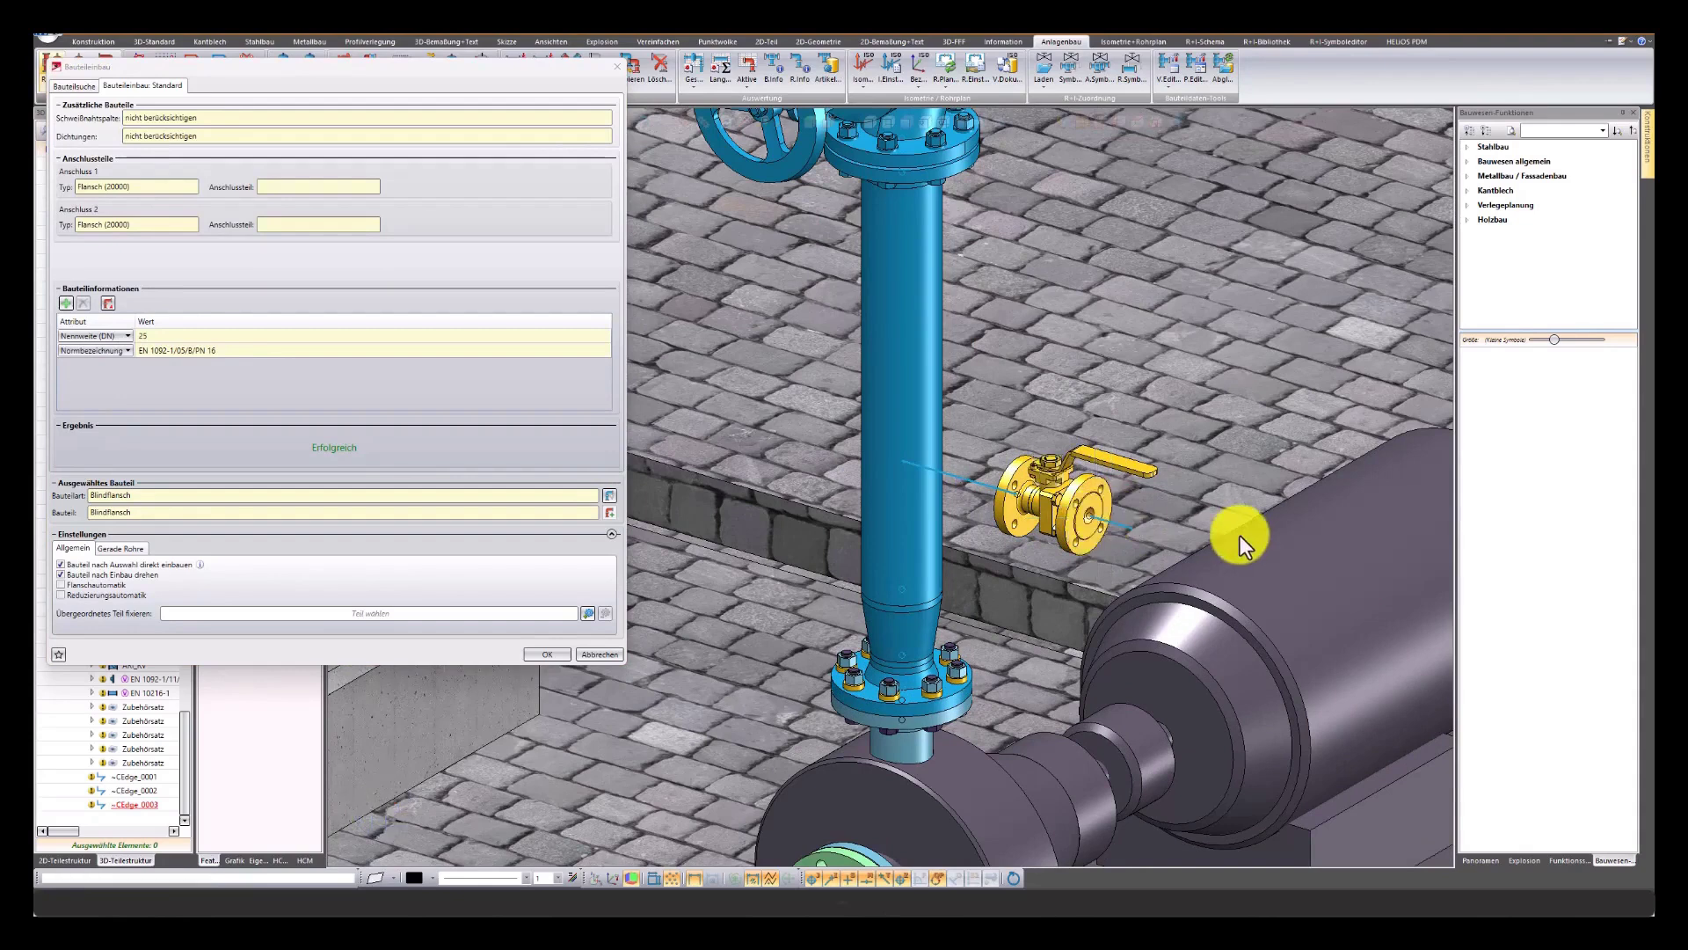
click(850, 557)
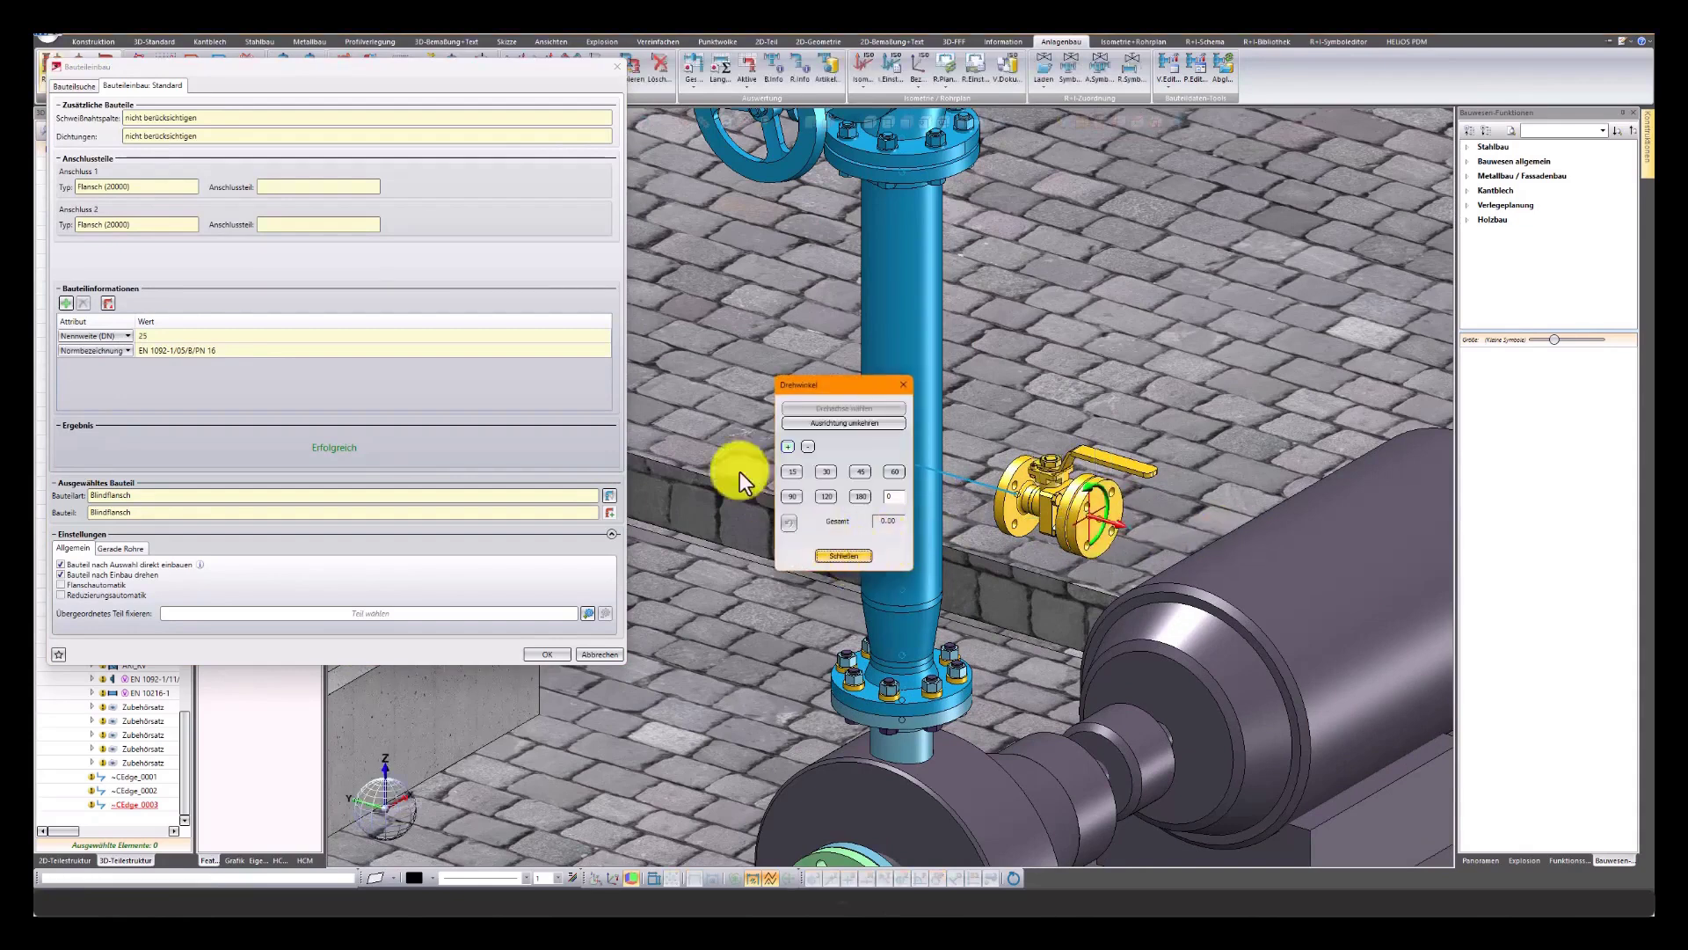
Fit a DN25 EN 1092-1 weld-neck flange onto the ball valve's left end
click(72, 86)
click(72, 197)
click(582, 463)
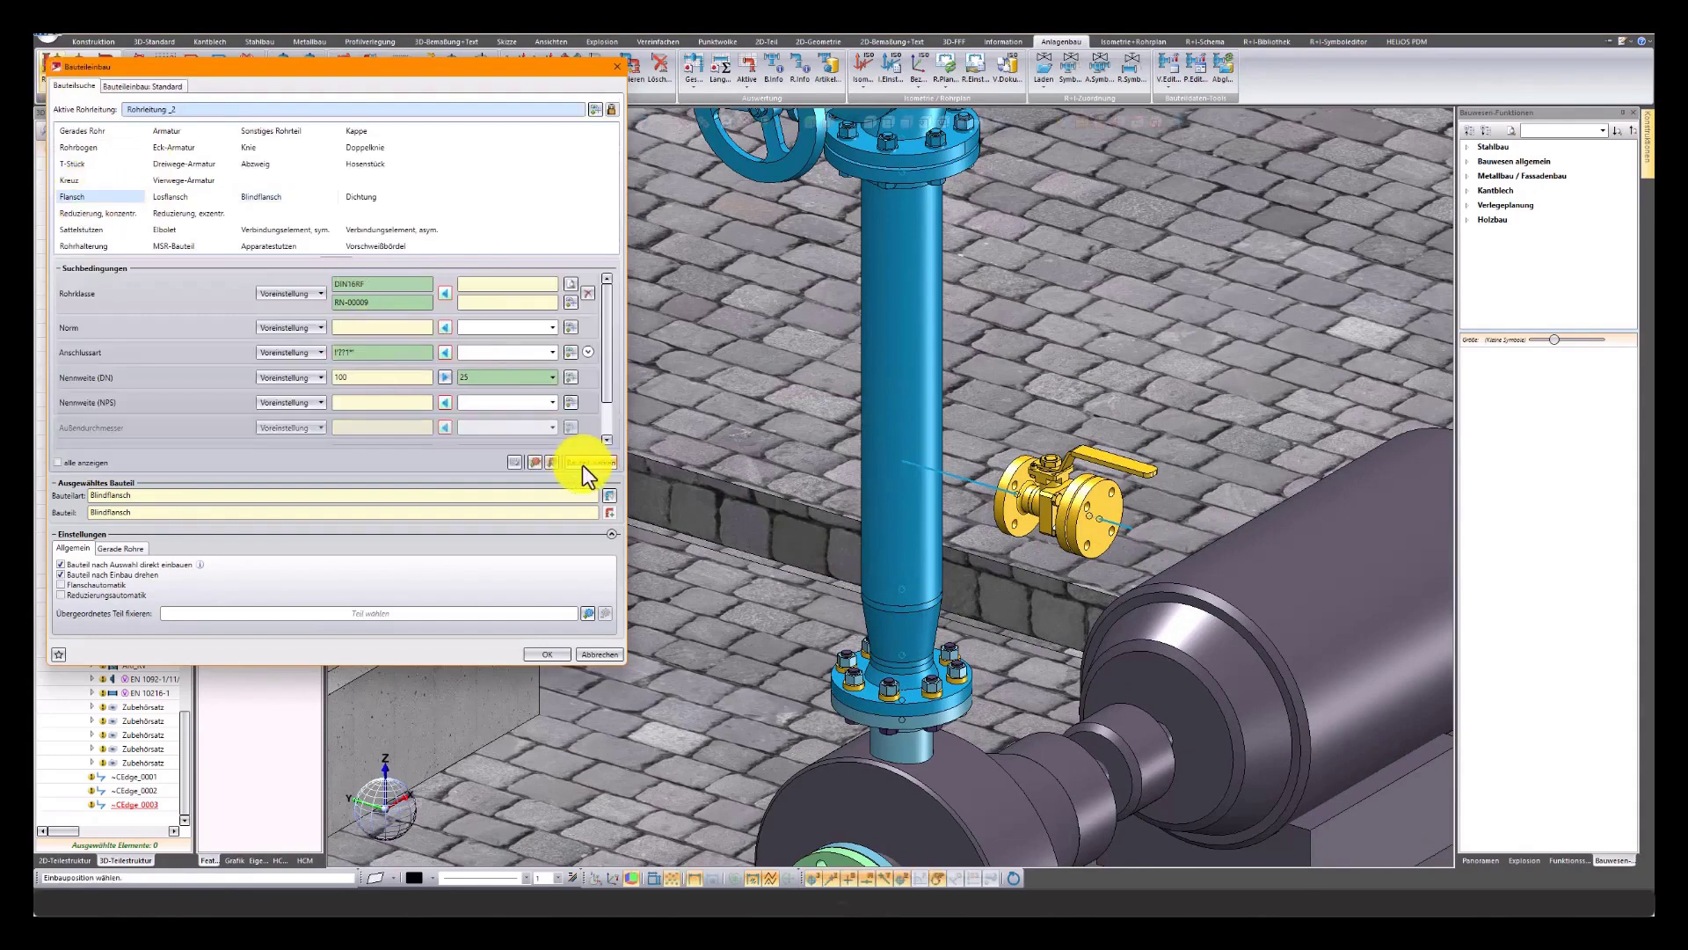
click(1014, 504)
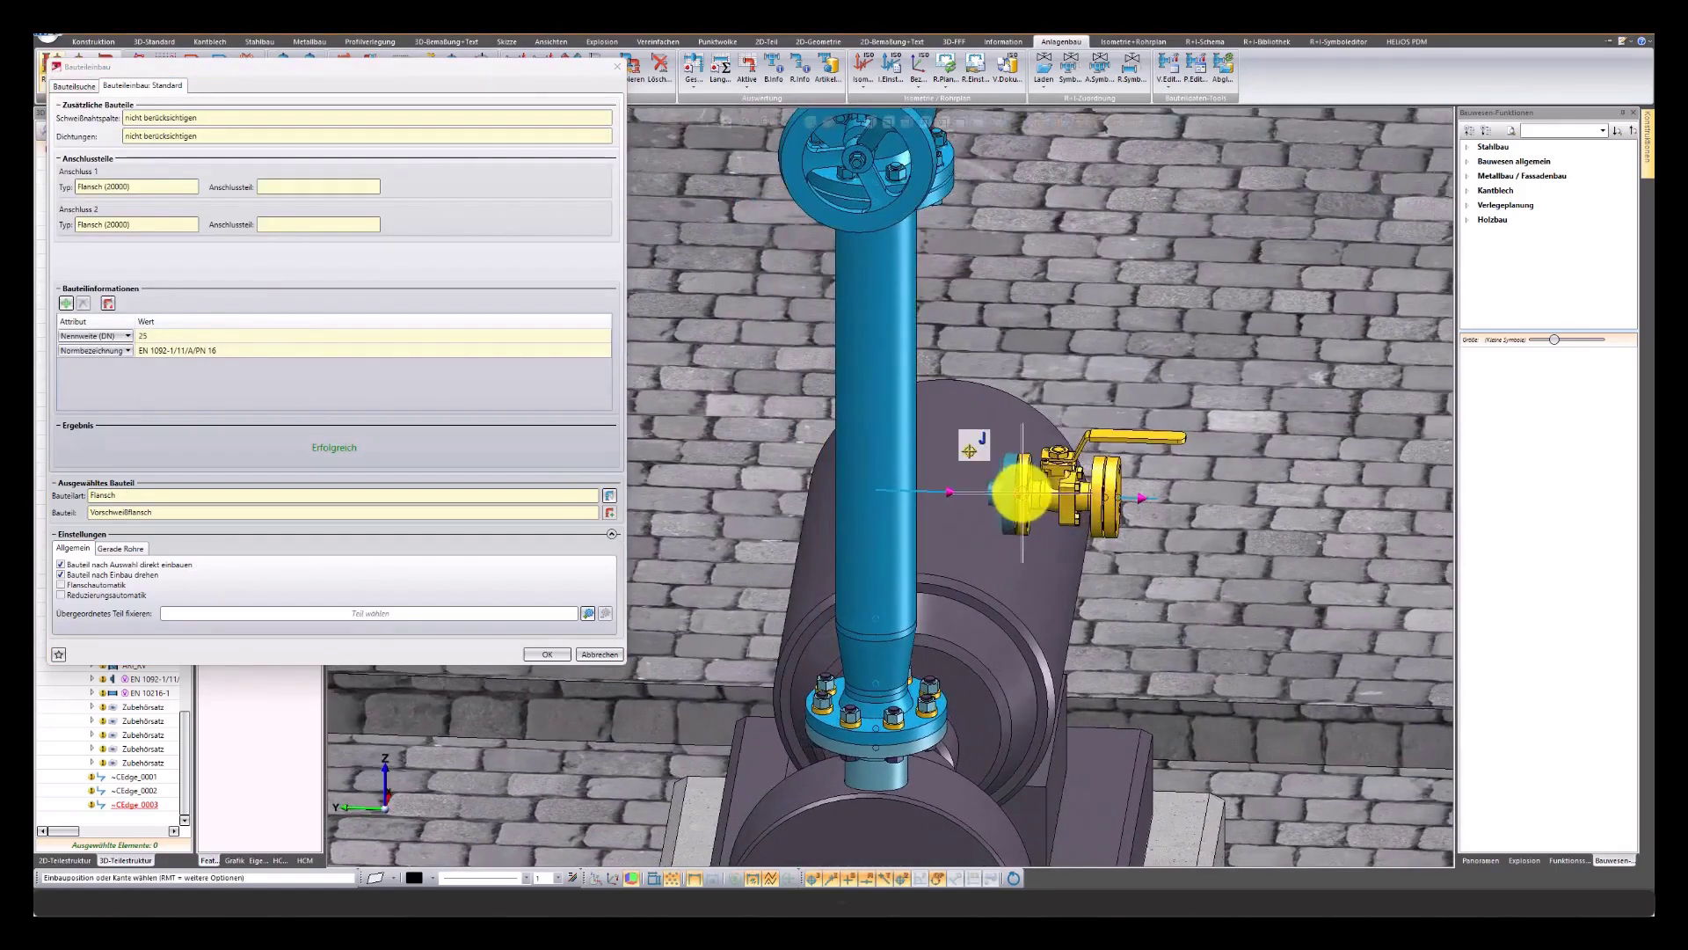
click(1022, 493)
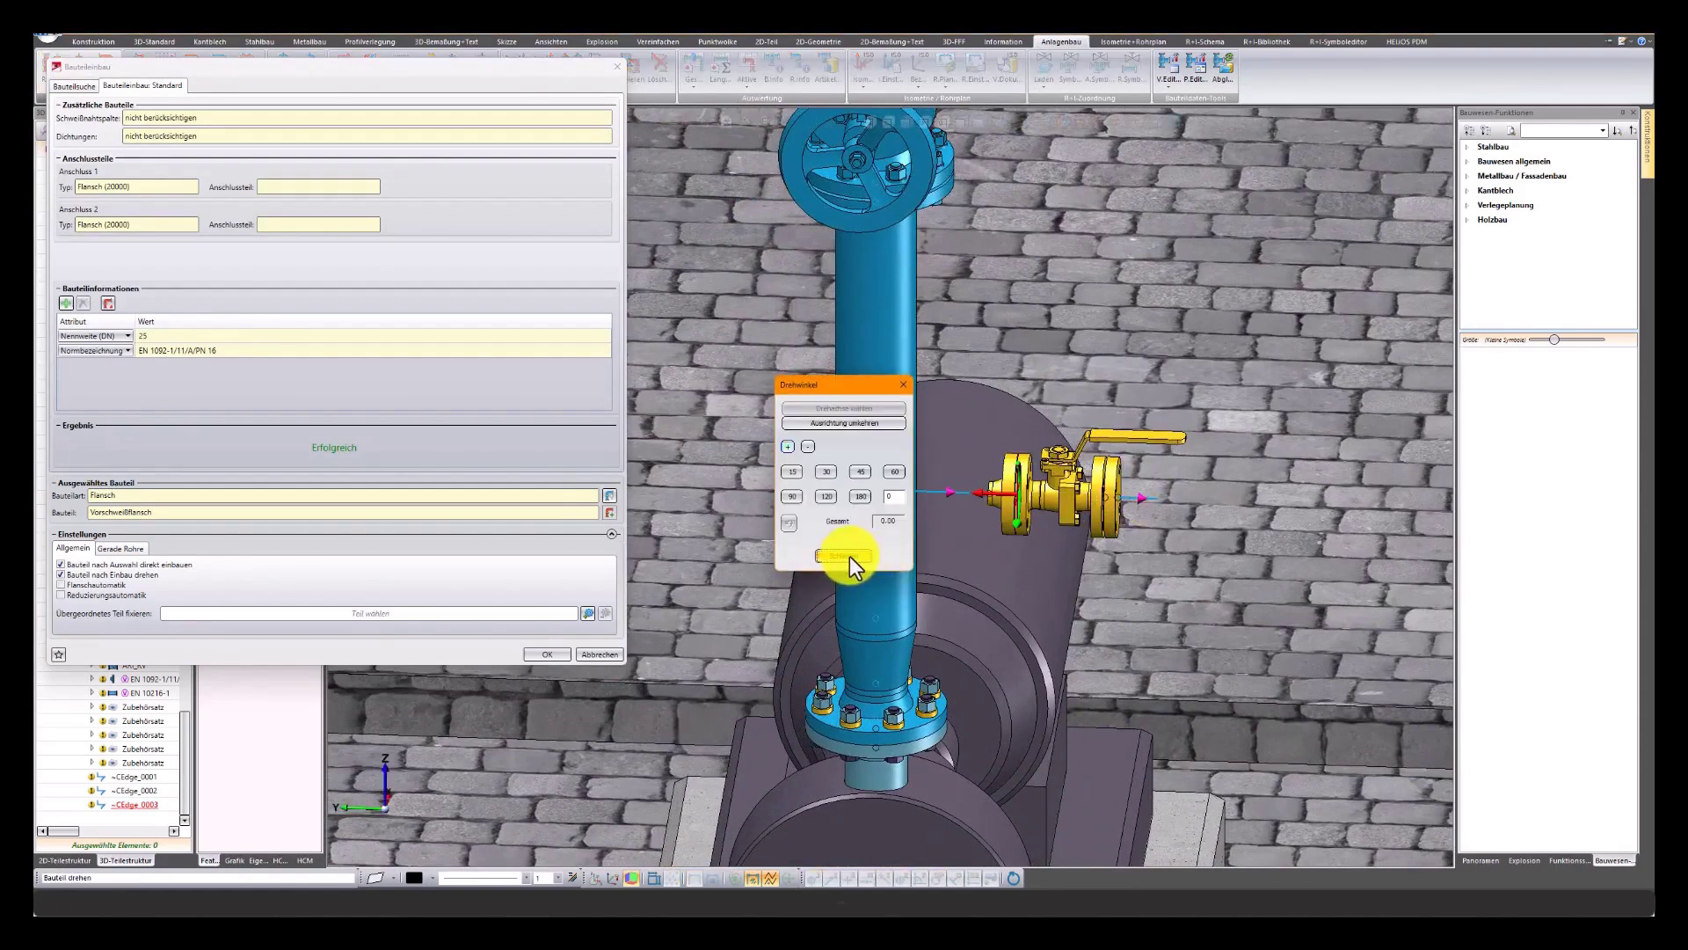
click(891, 532)
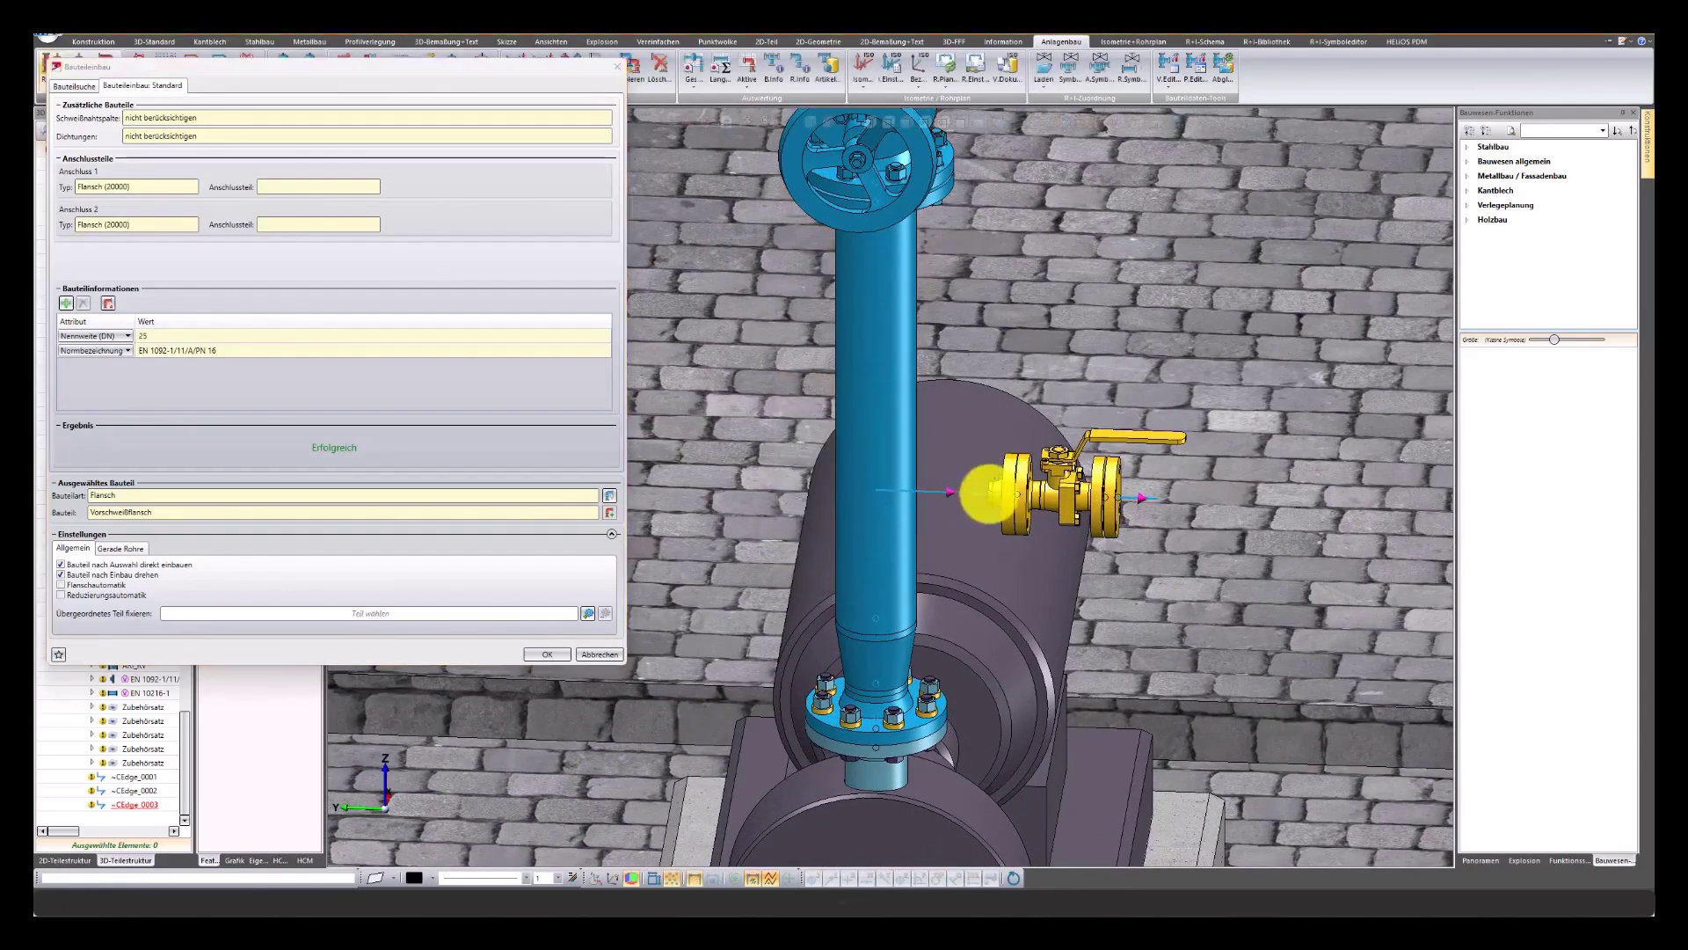
Place a short straight DN25 pipe between the blue riser and the ball valve's weld-neck flange
click(72, 85)
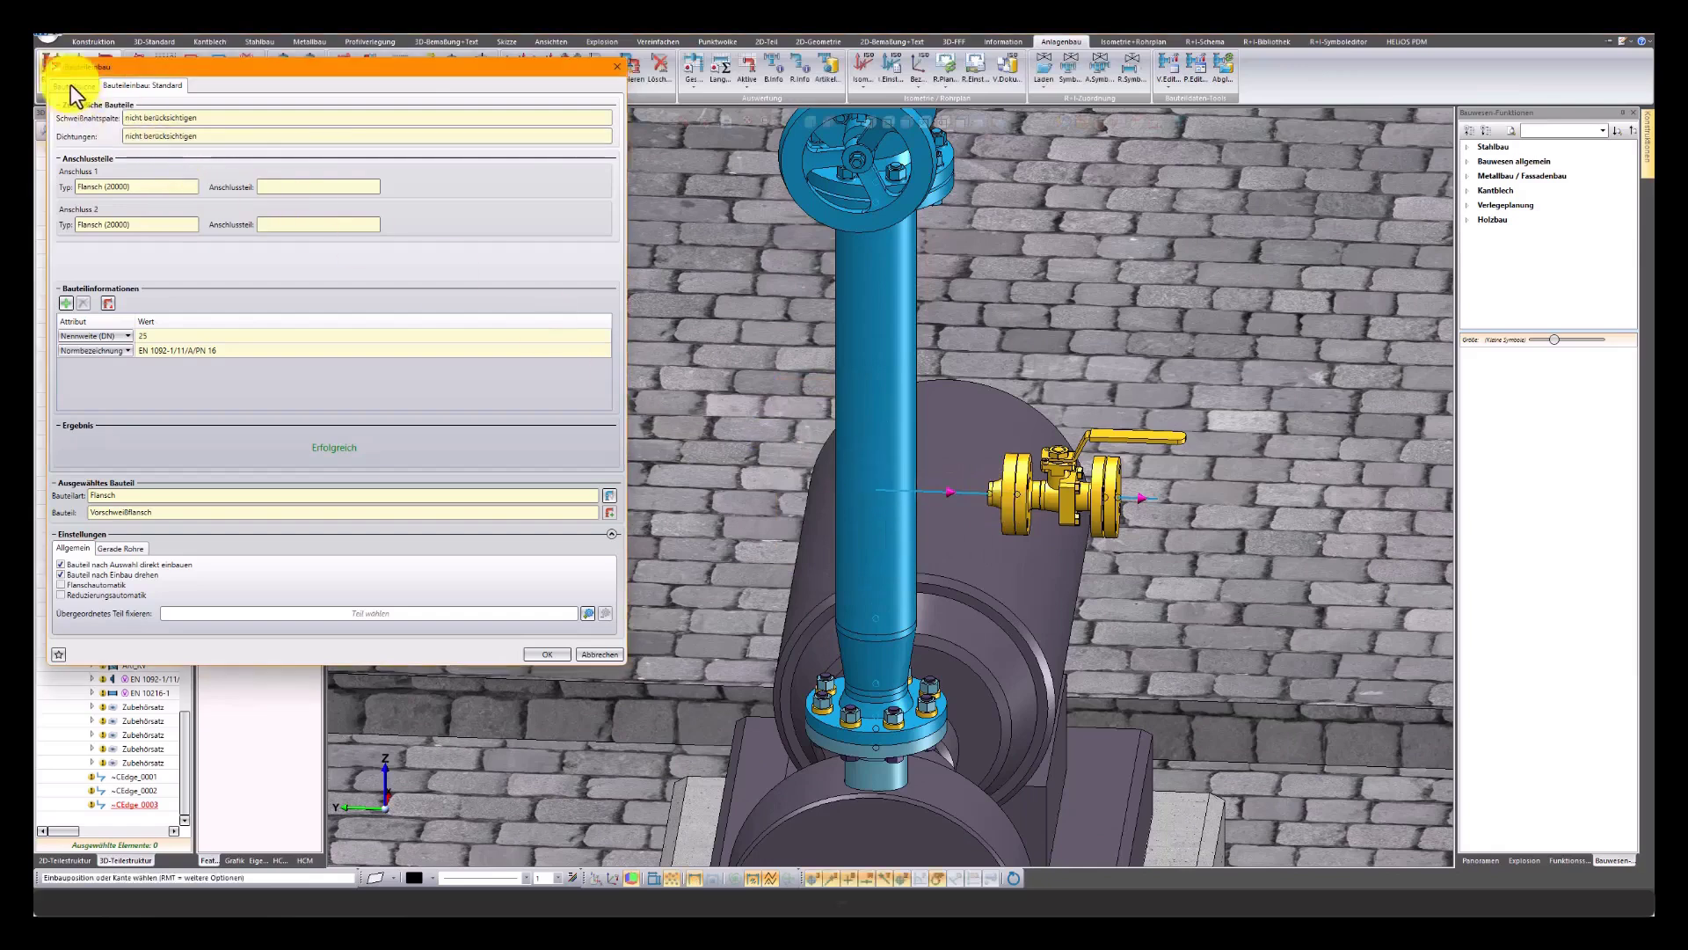
click(81, 133)
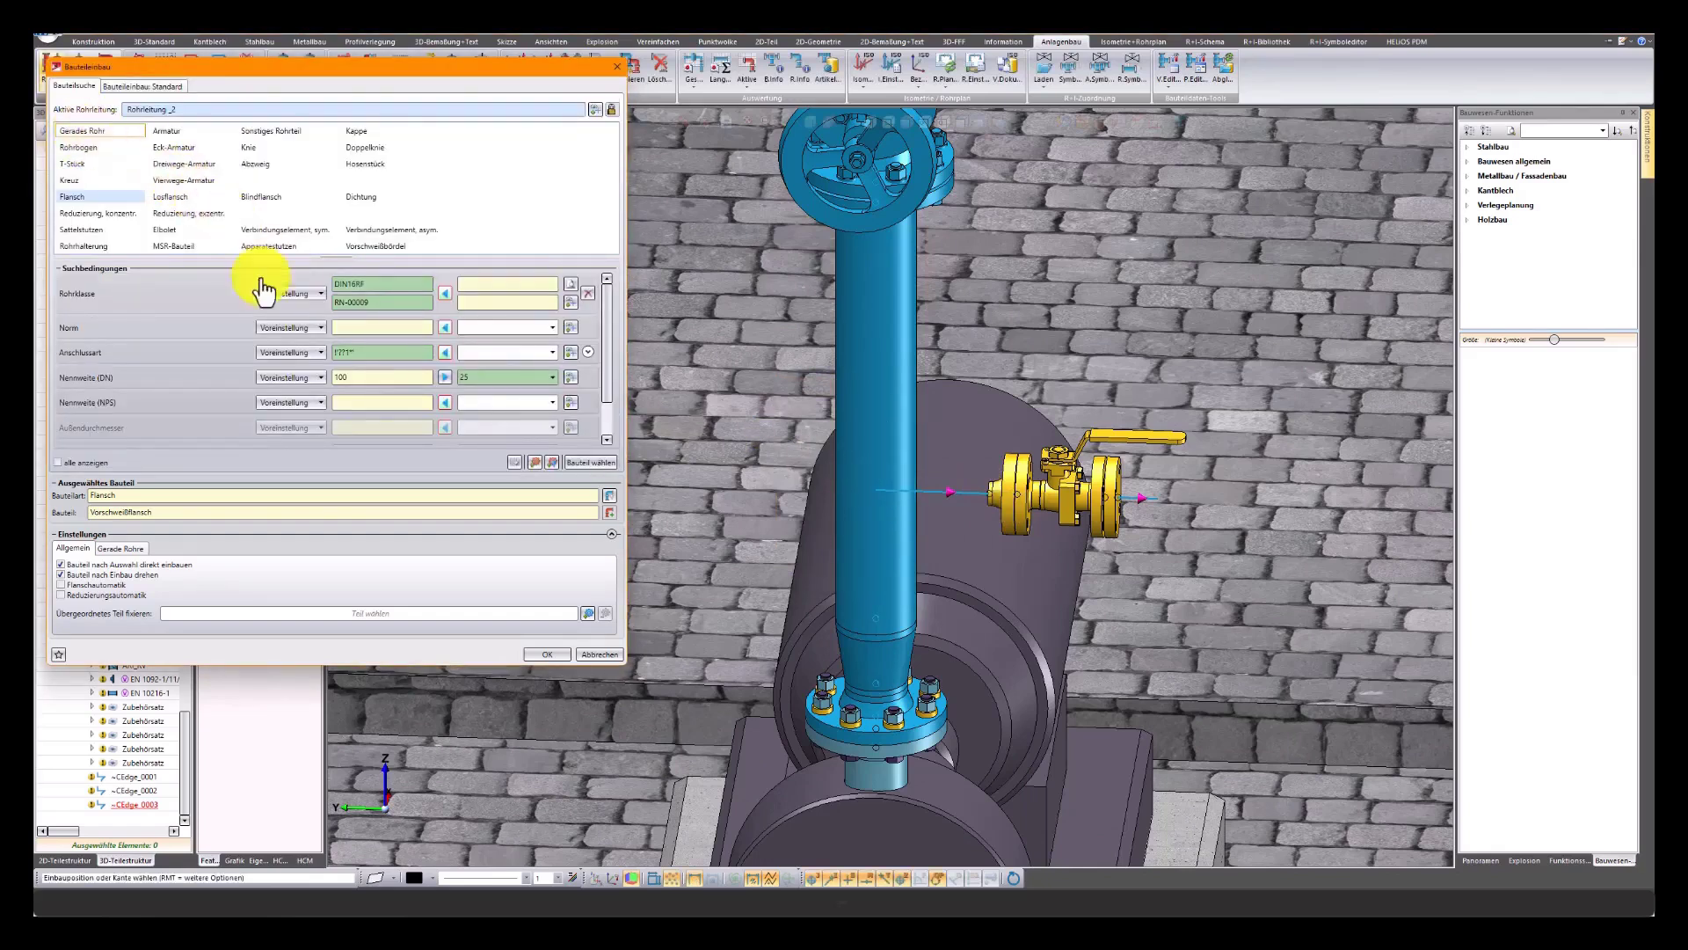
click(445, 352)
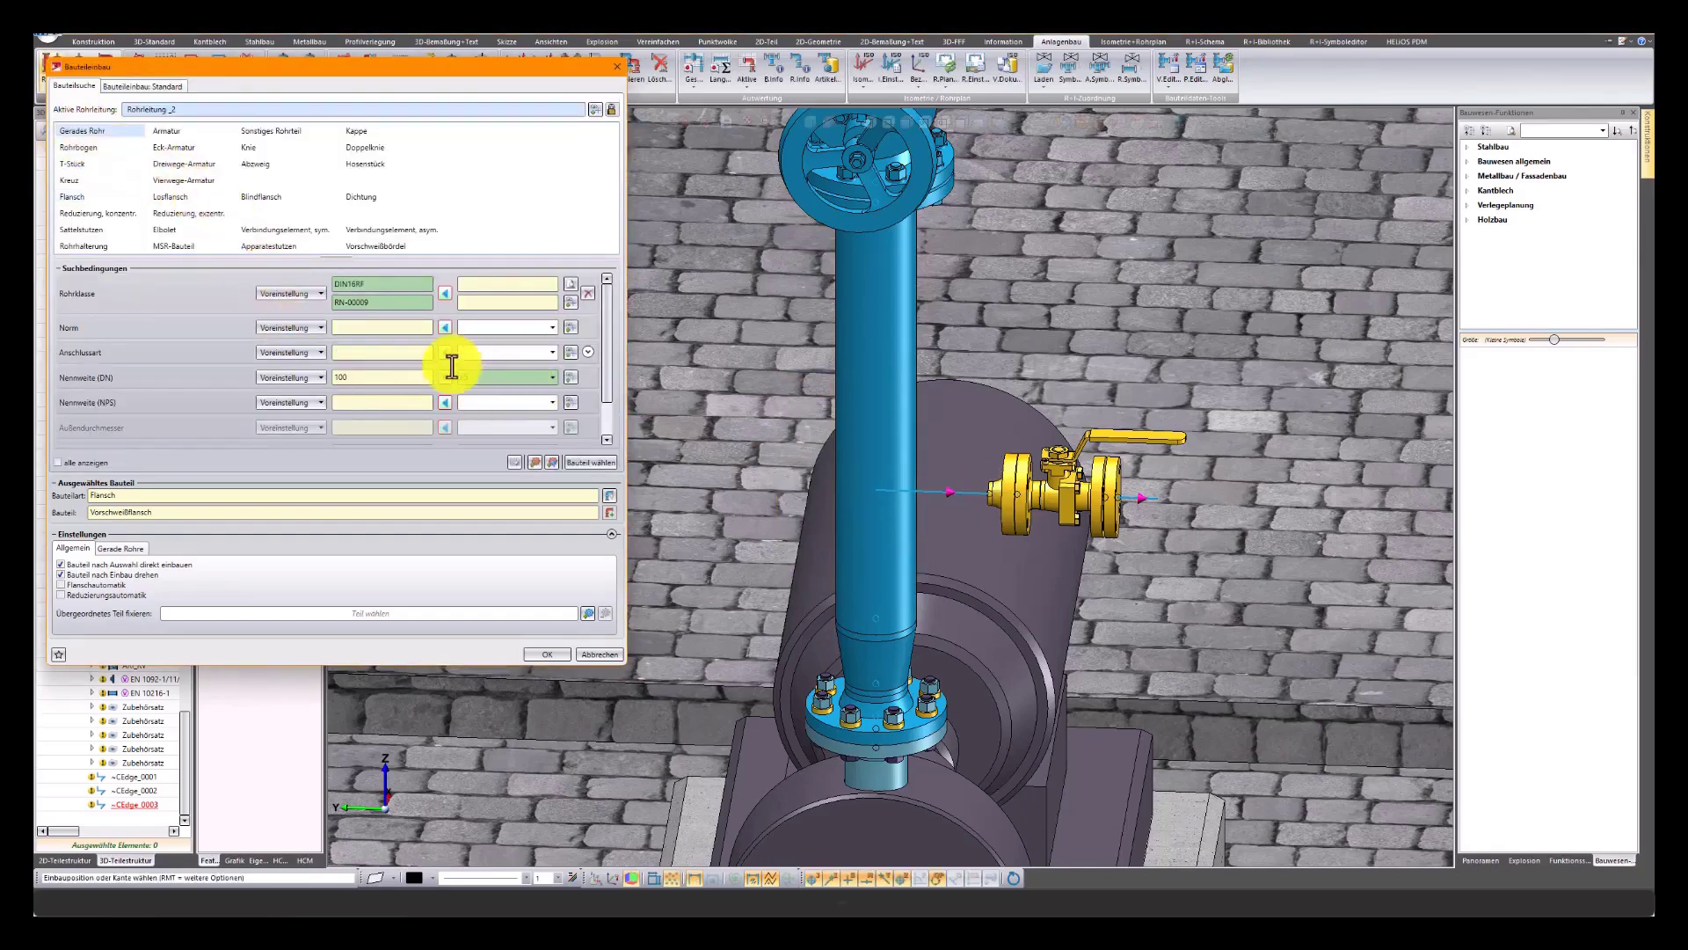
click(589, 463)
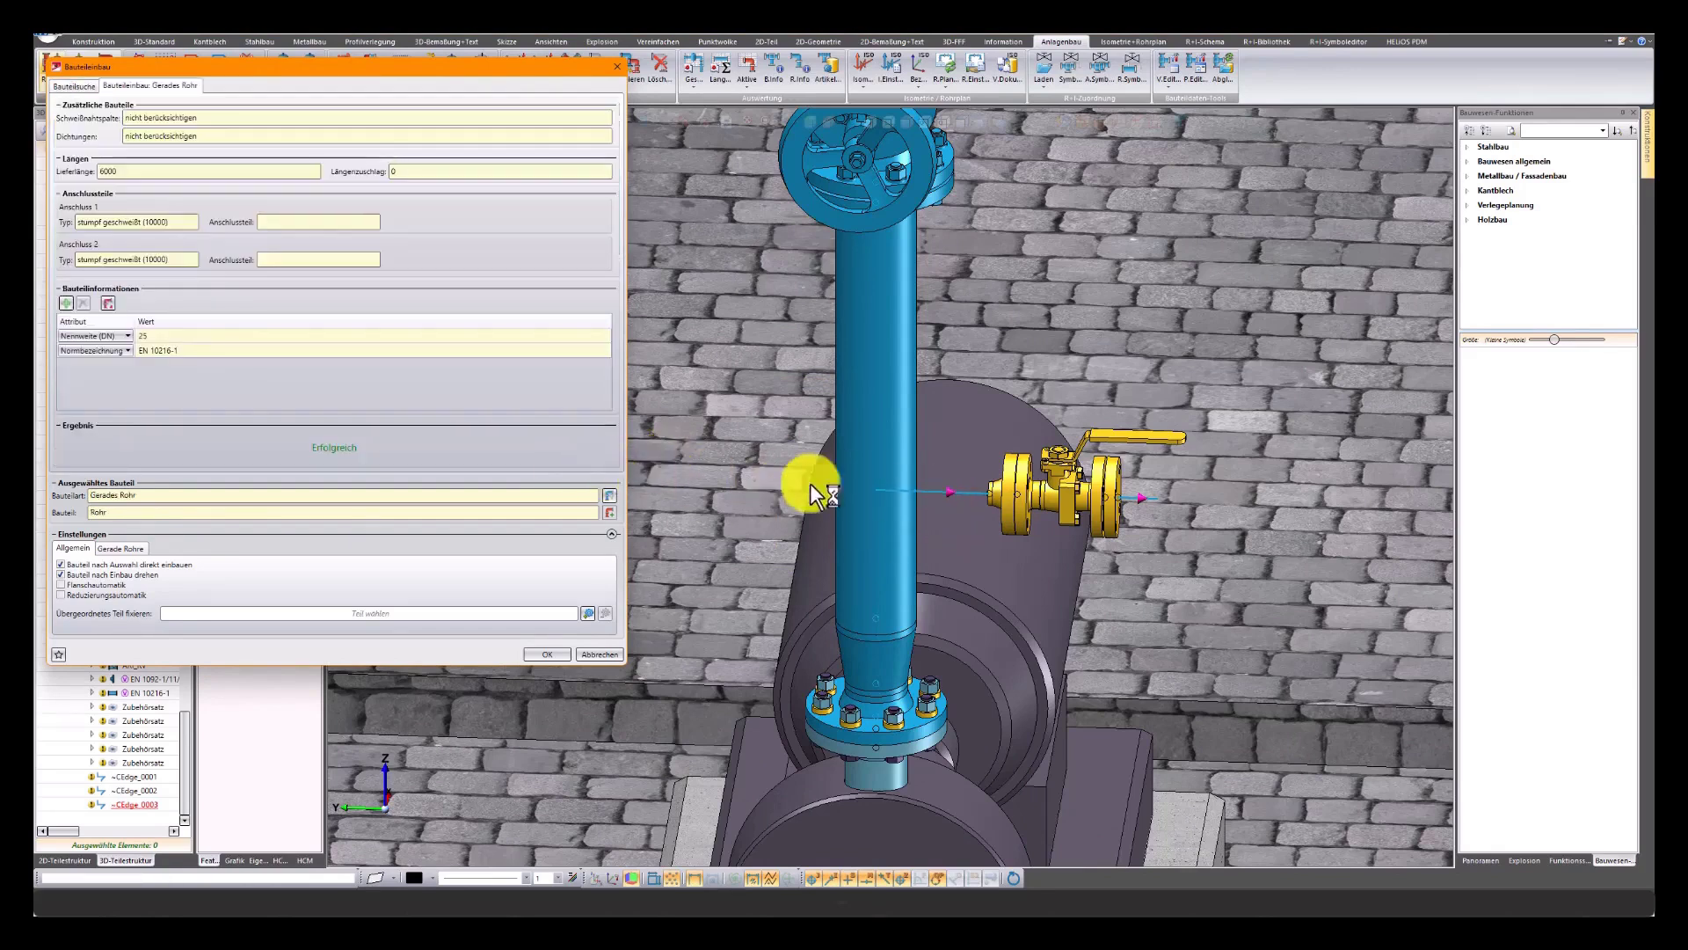
right_click(940, 503)
key(Escape)
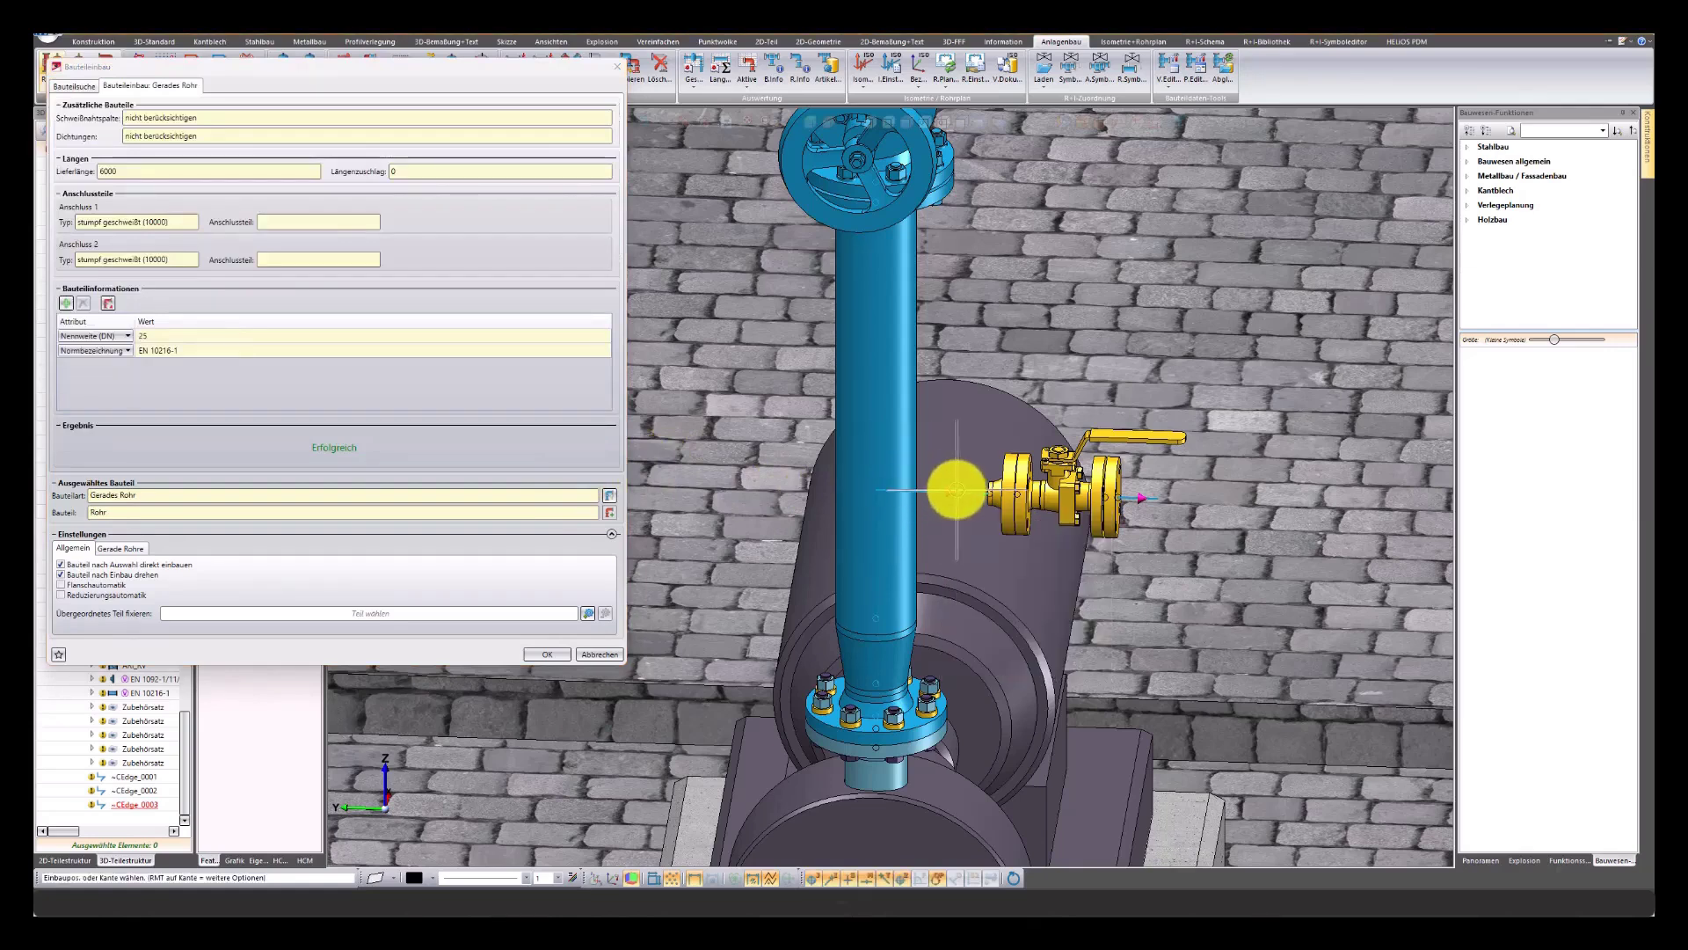
click(984, 498)
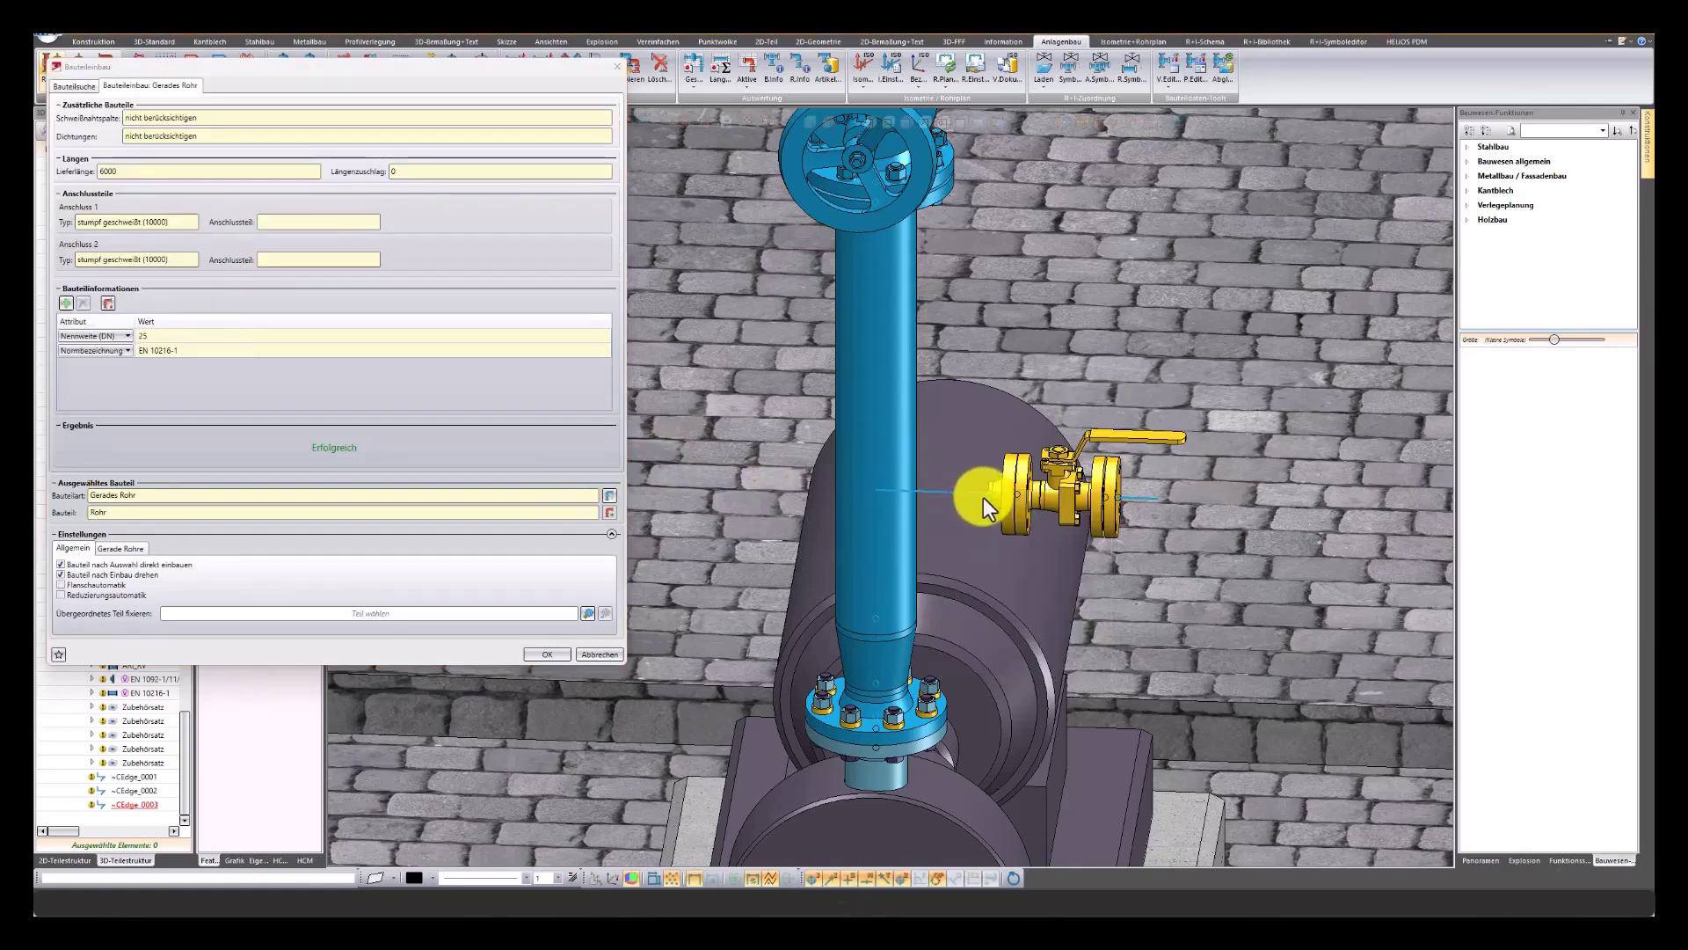
middle_drag(923, 493, 869, 504)
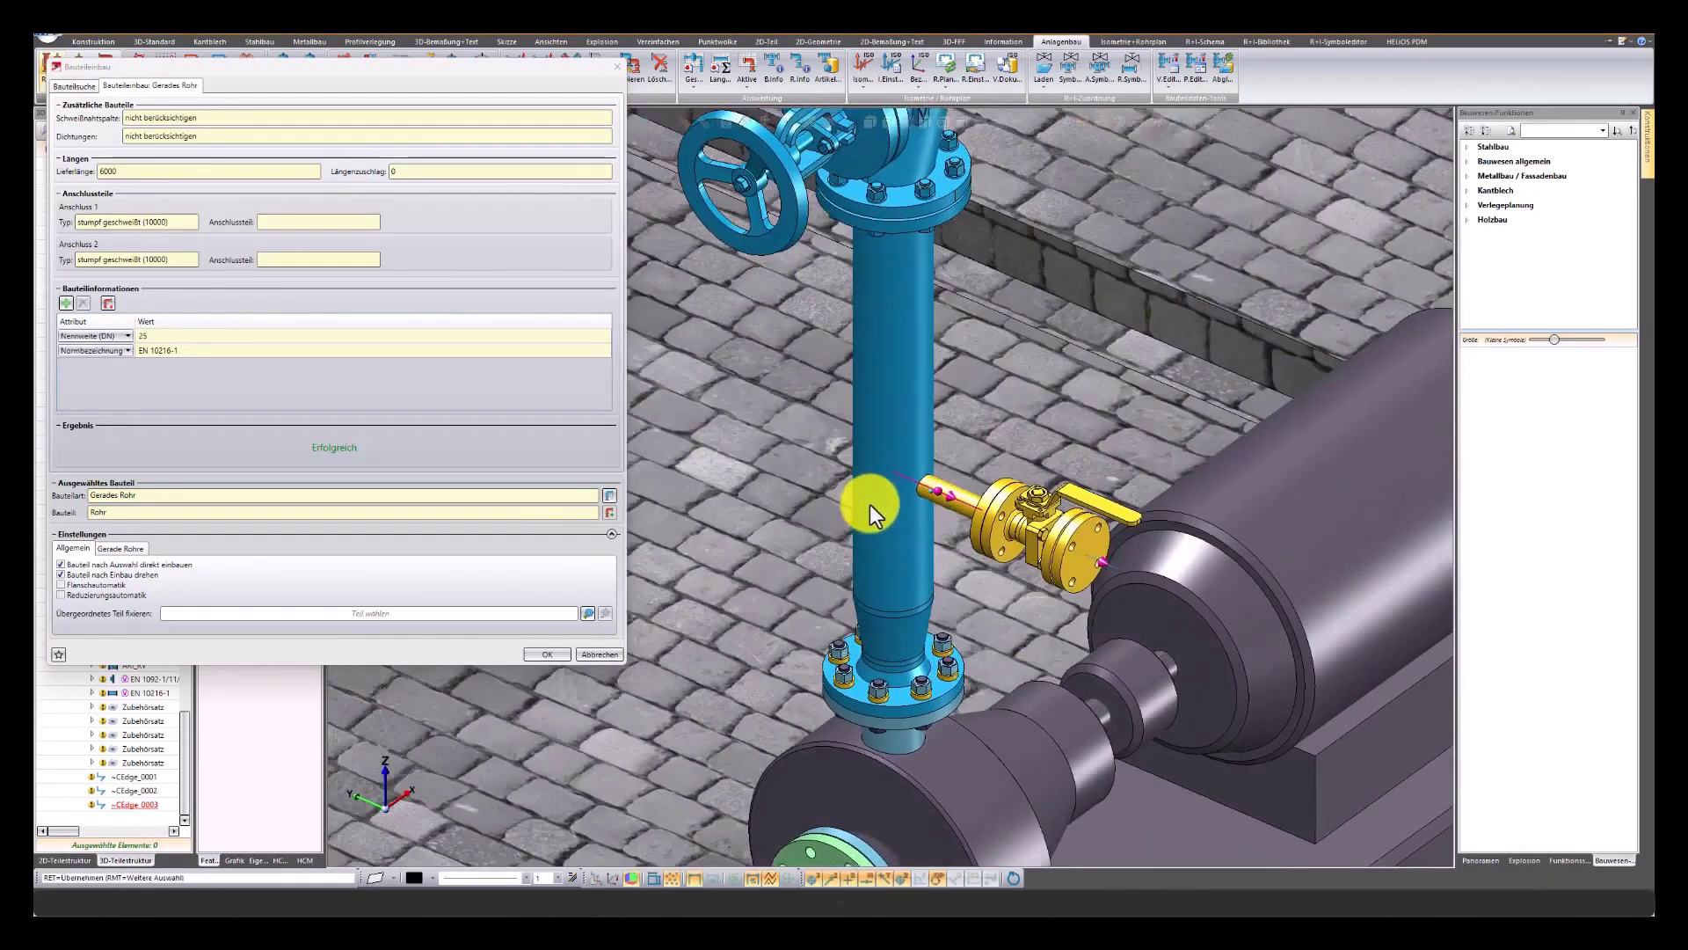
scroll(924, 483, up, 3)
scroll(931, 471, up, 1)
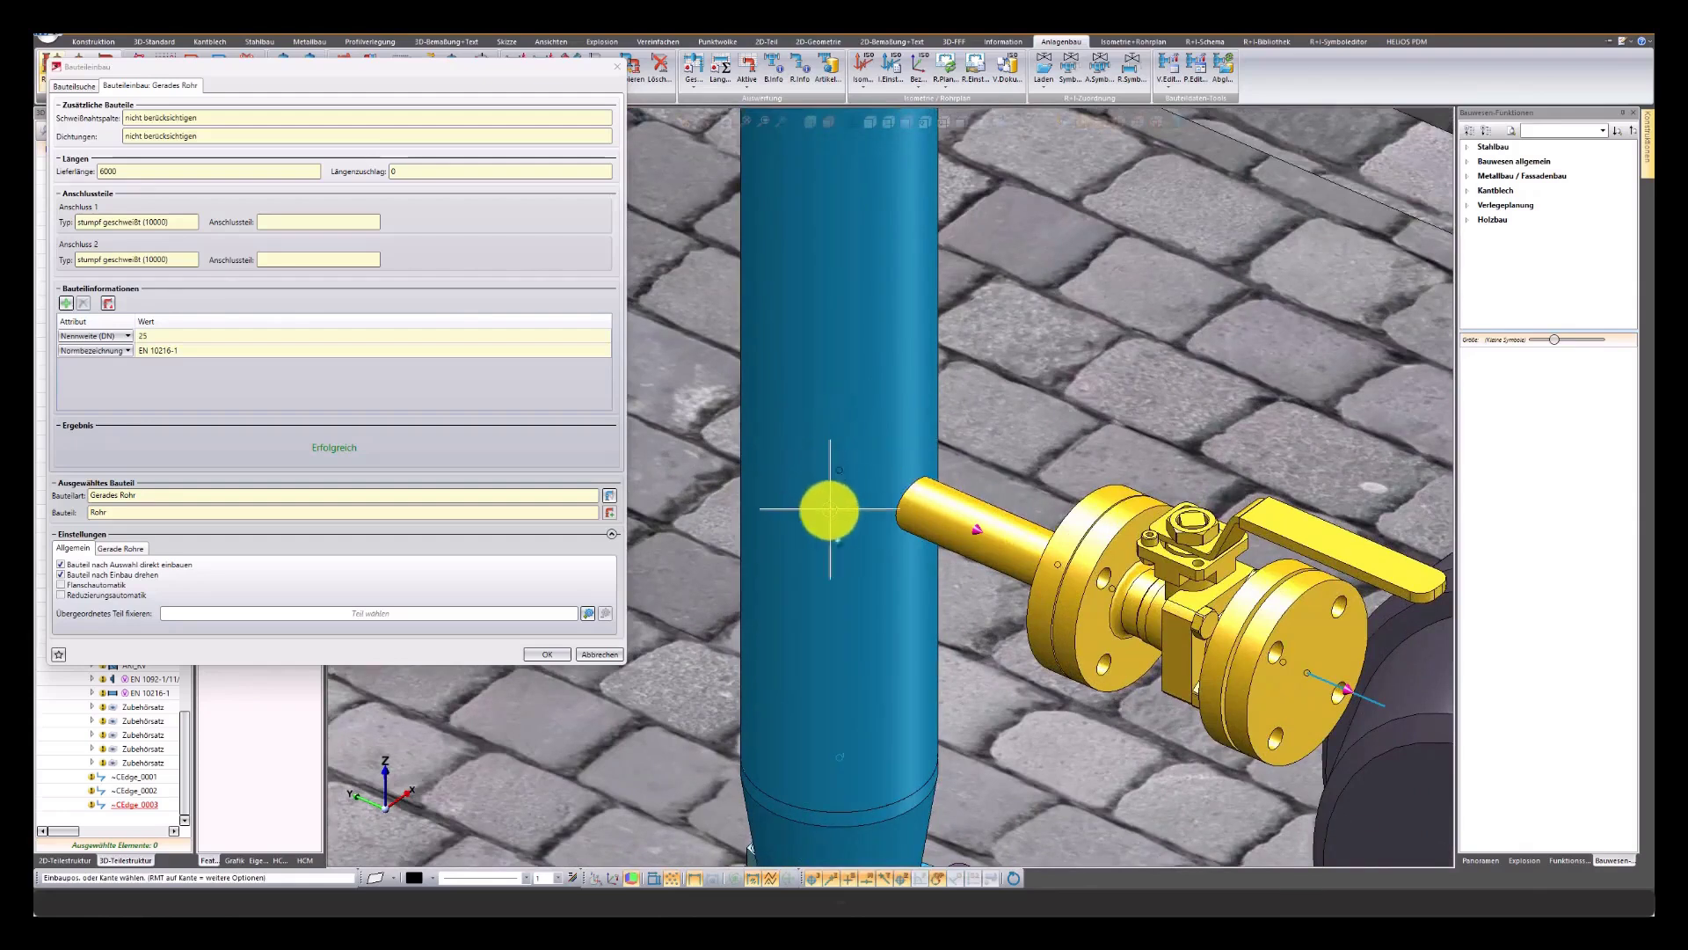
scroll(876, 532, down, 2)
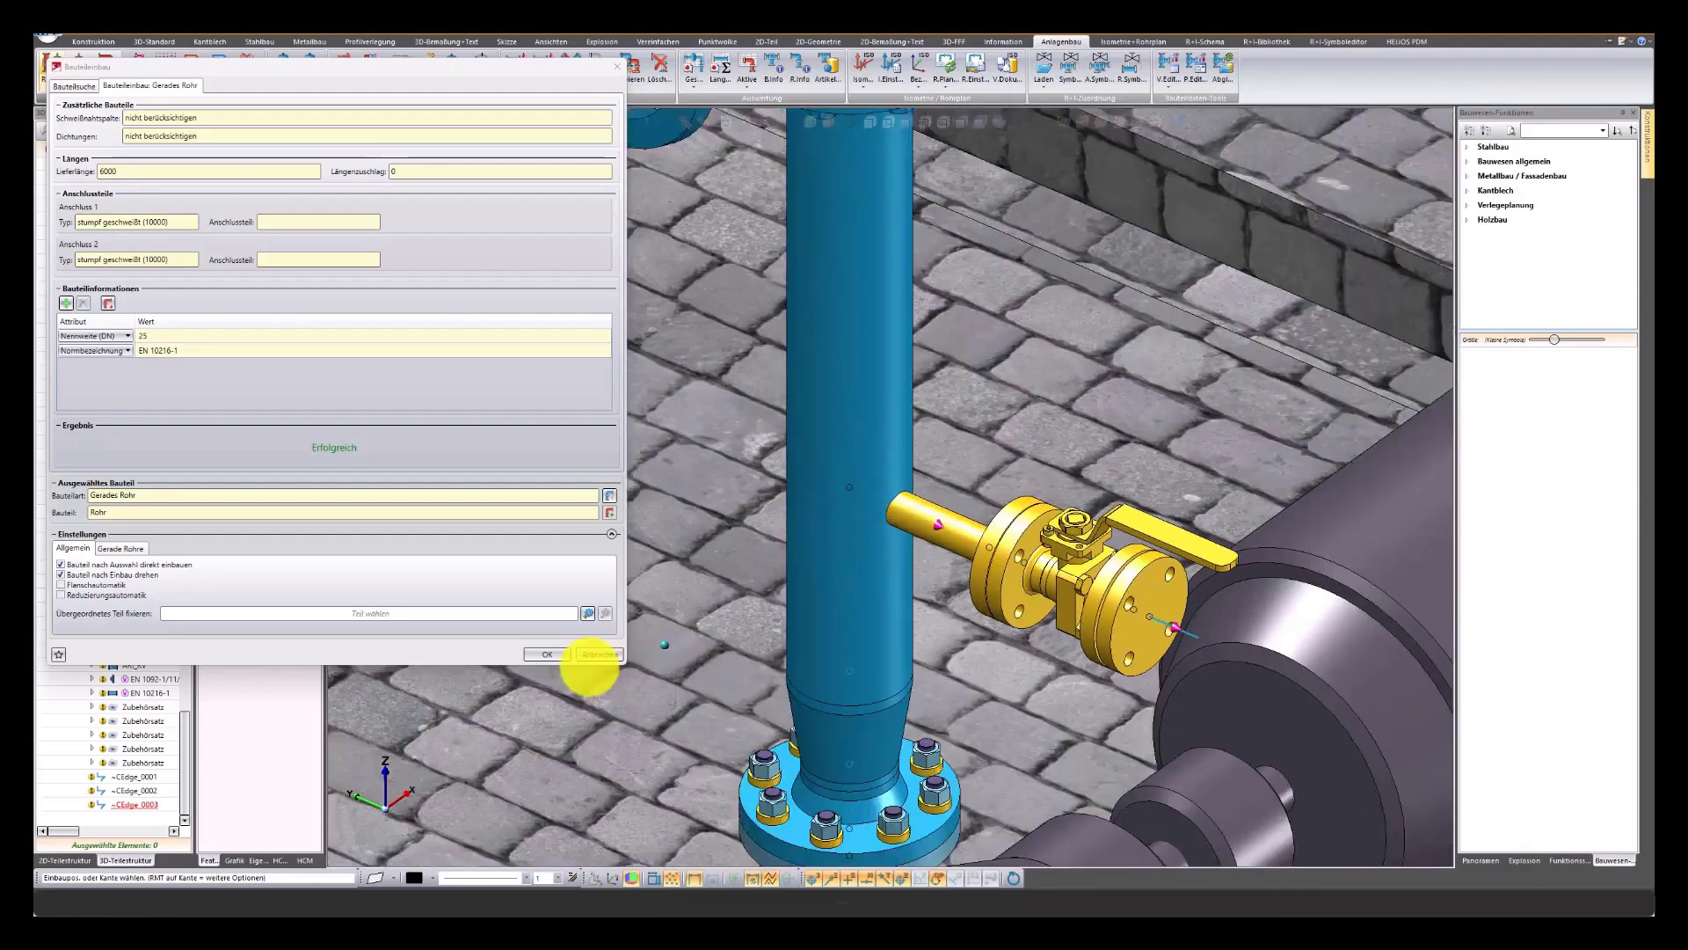
click(534, 658)
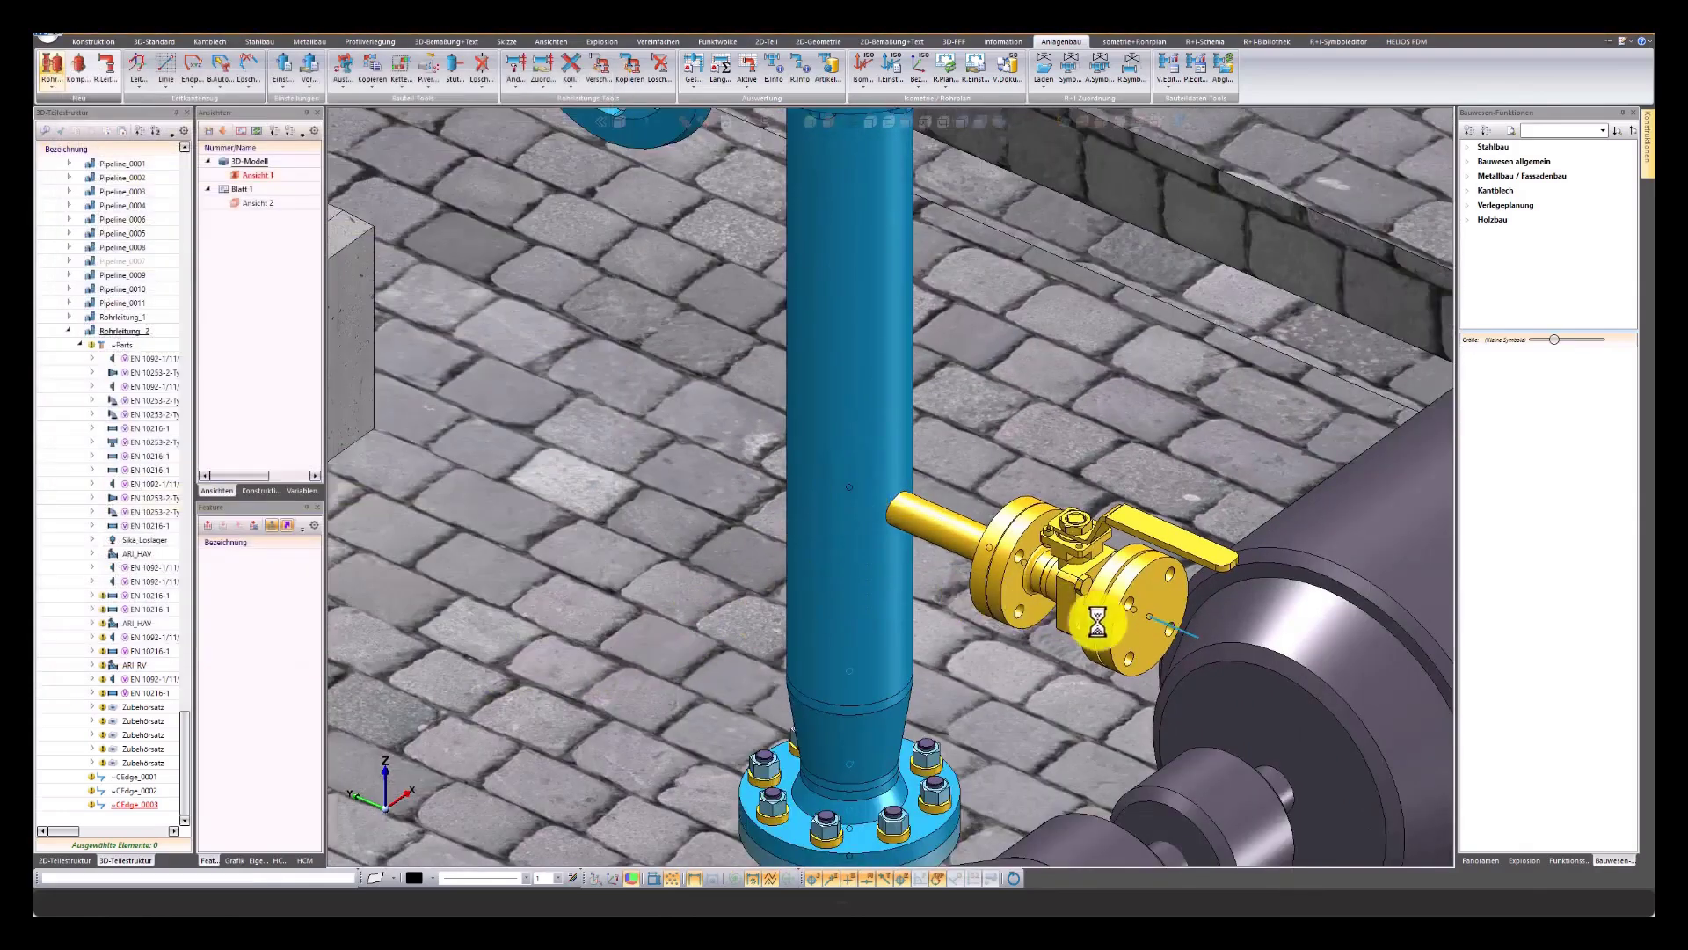
Finish the branch pipeline edit so the vertical pipe turns yellow
right_click(1162, 630)
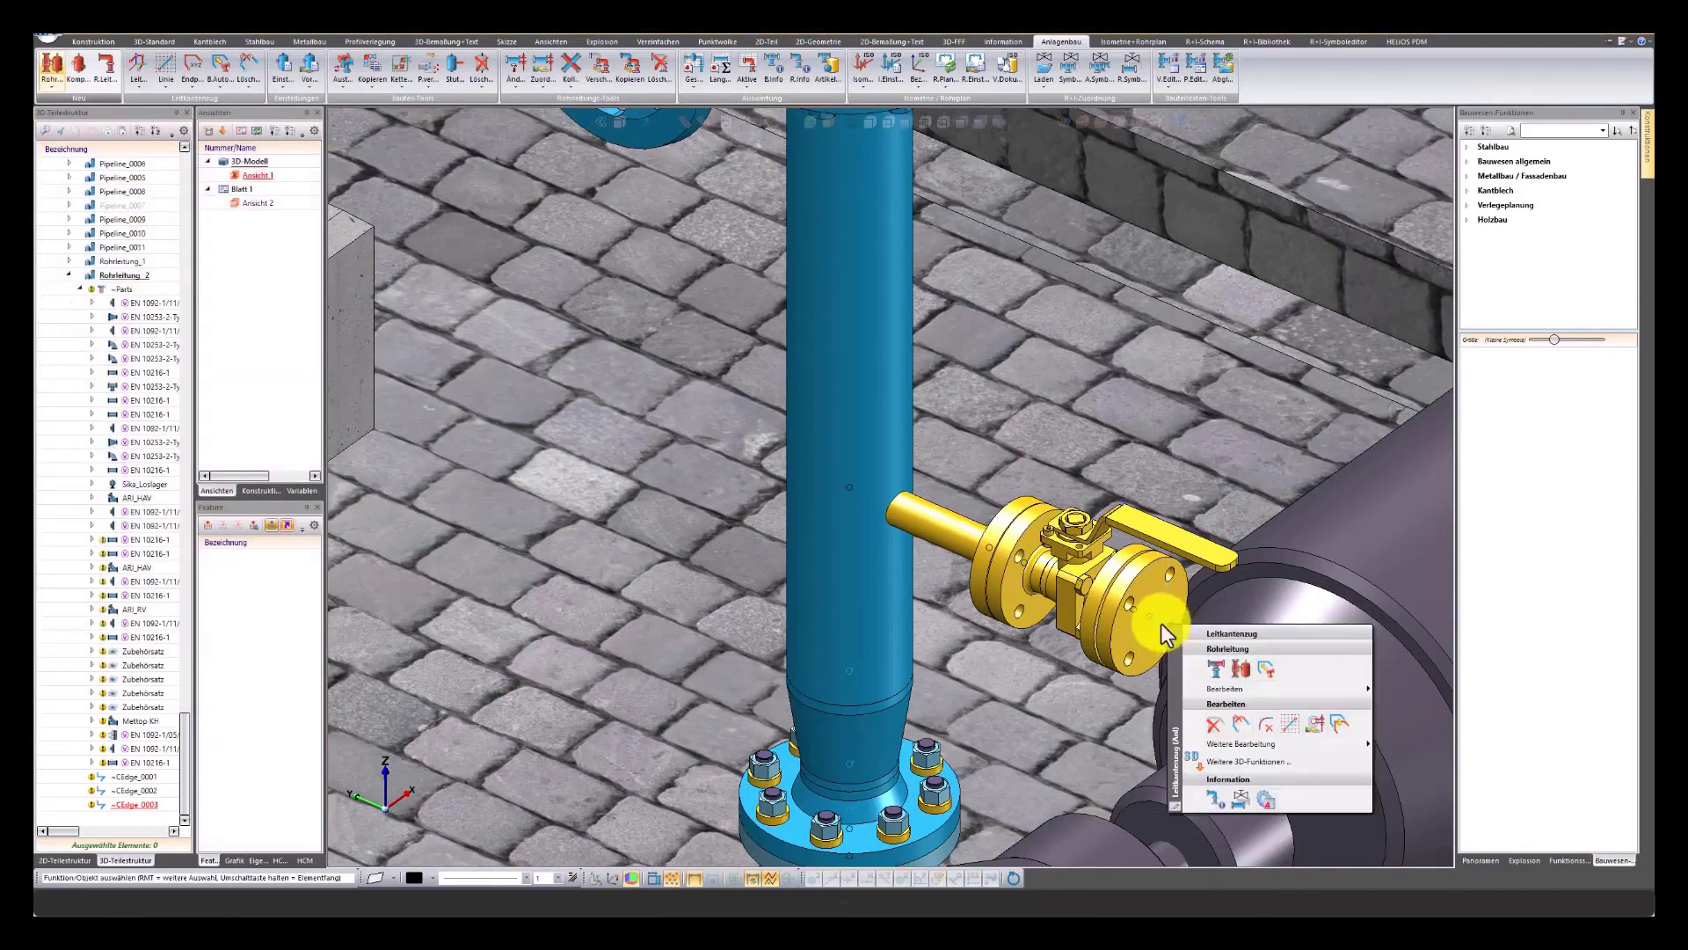
click(1241, 725)
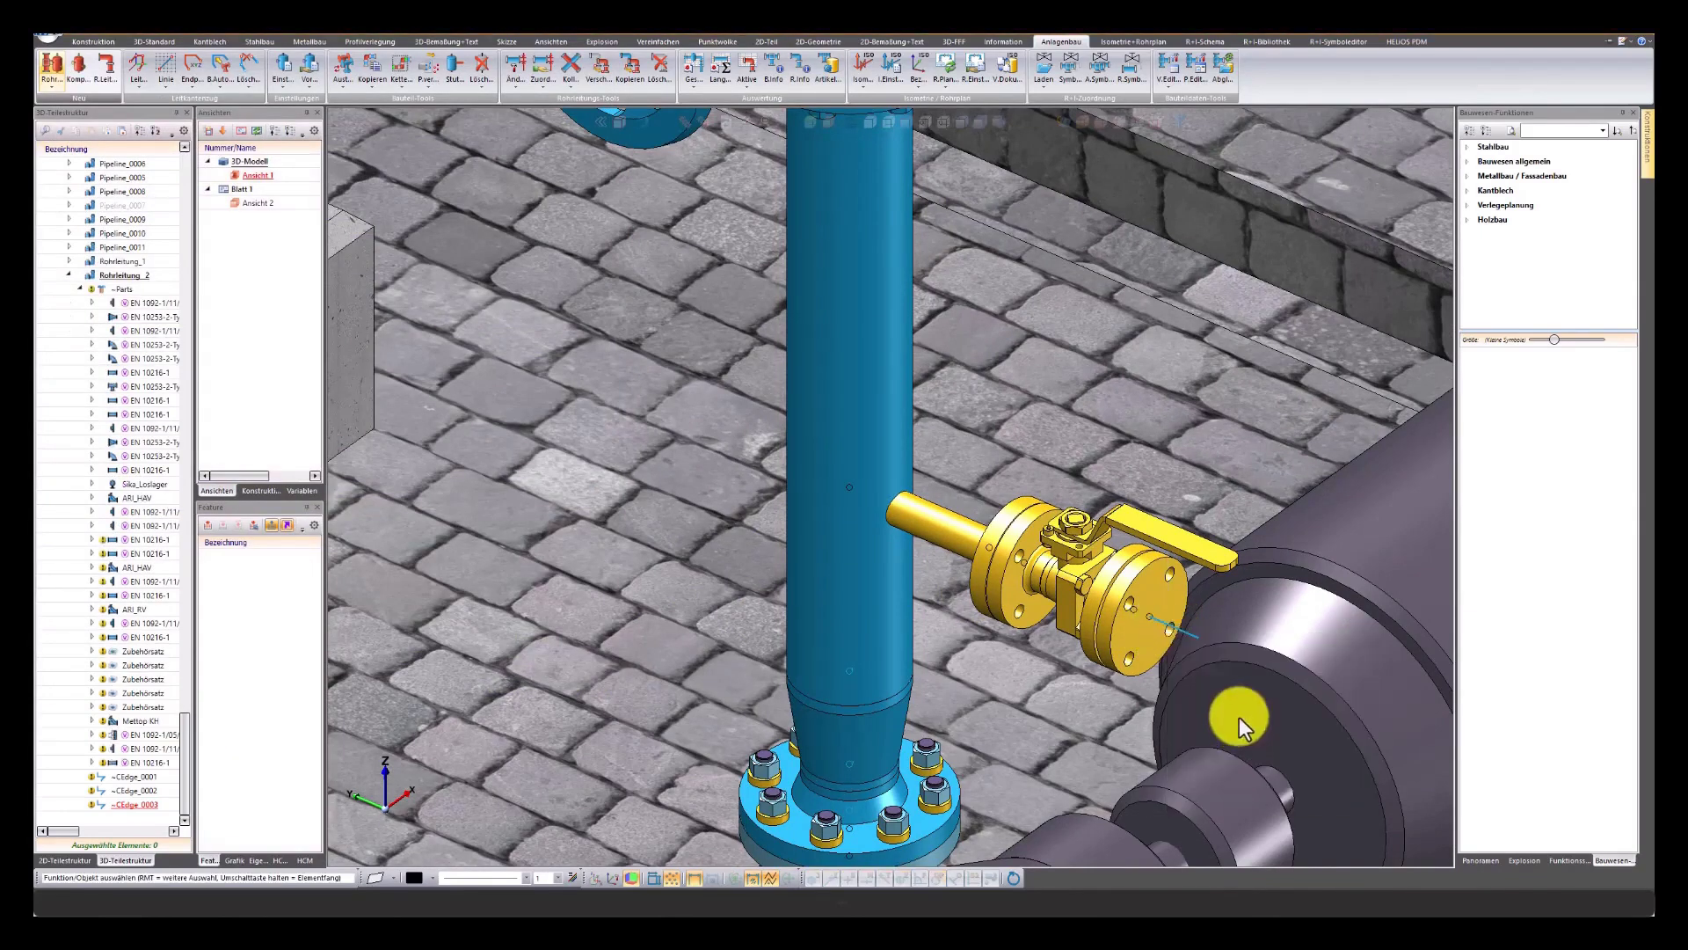
middle_click(1179, 675)
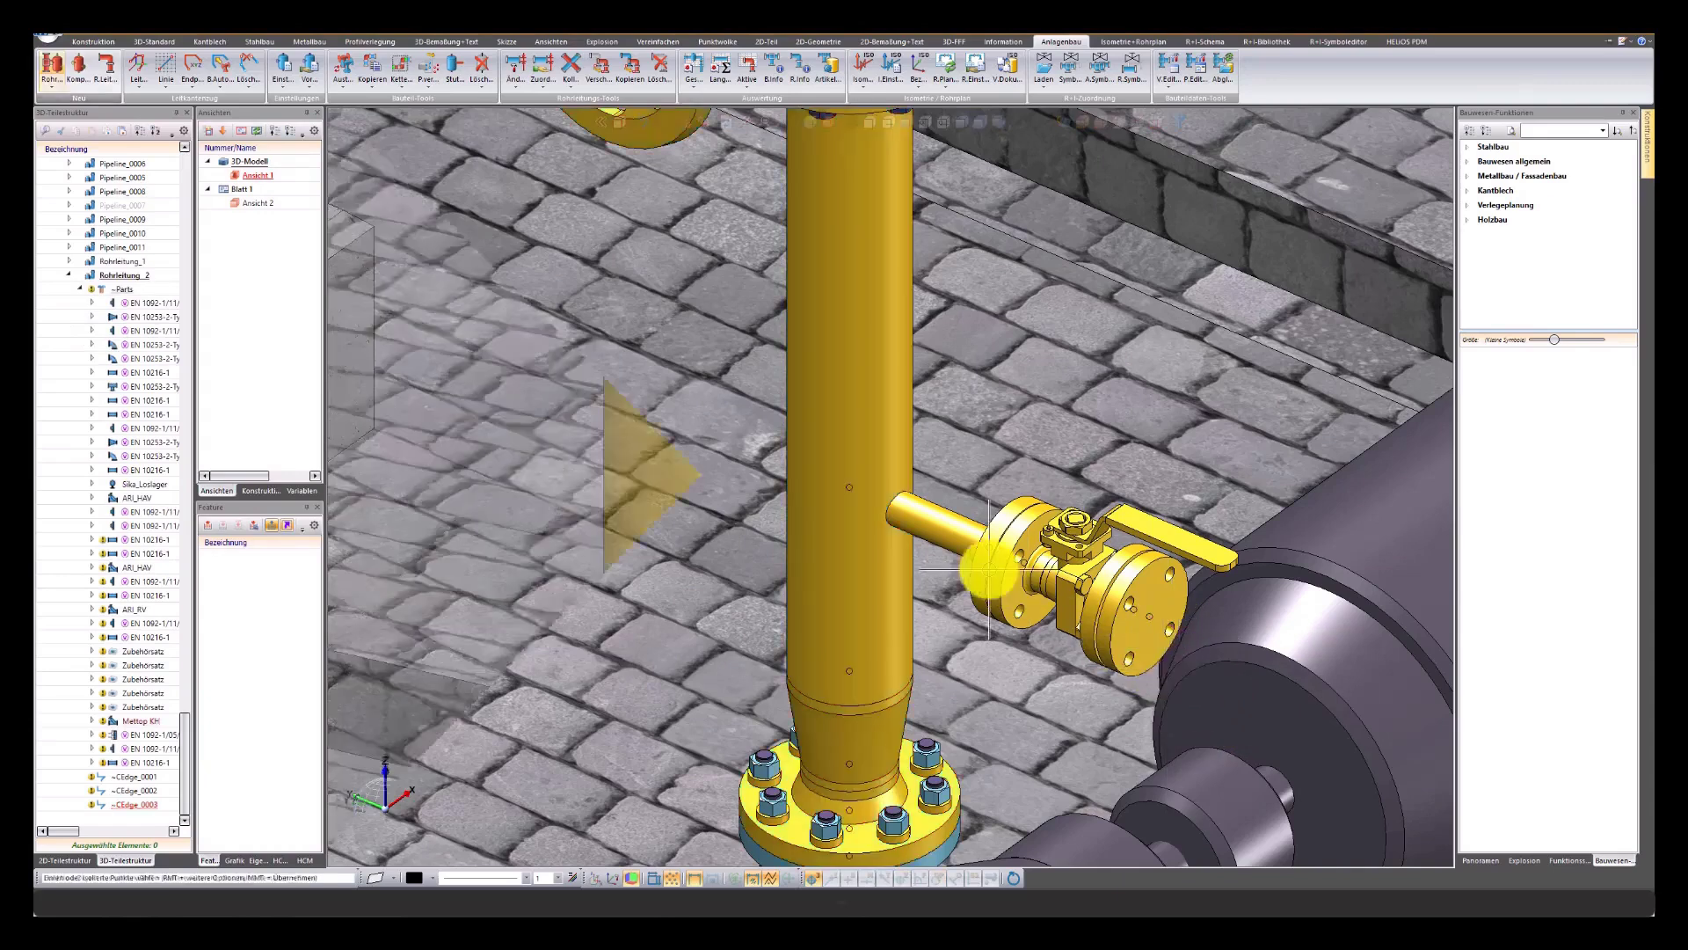
middle_drag(1179, 675, 819, 391)
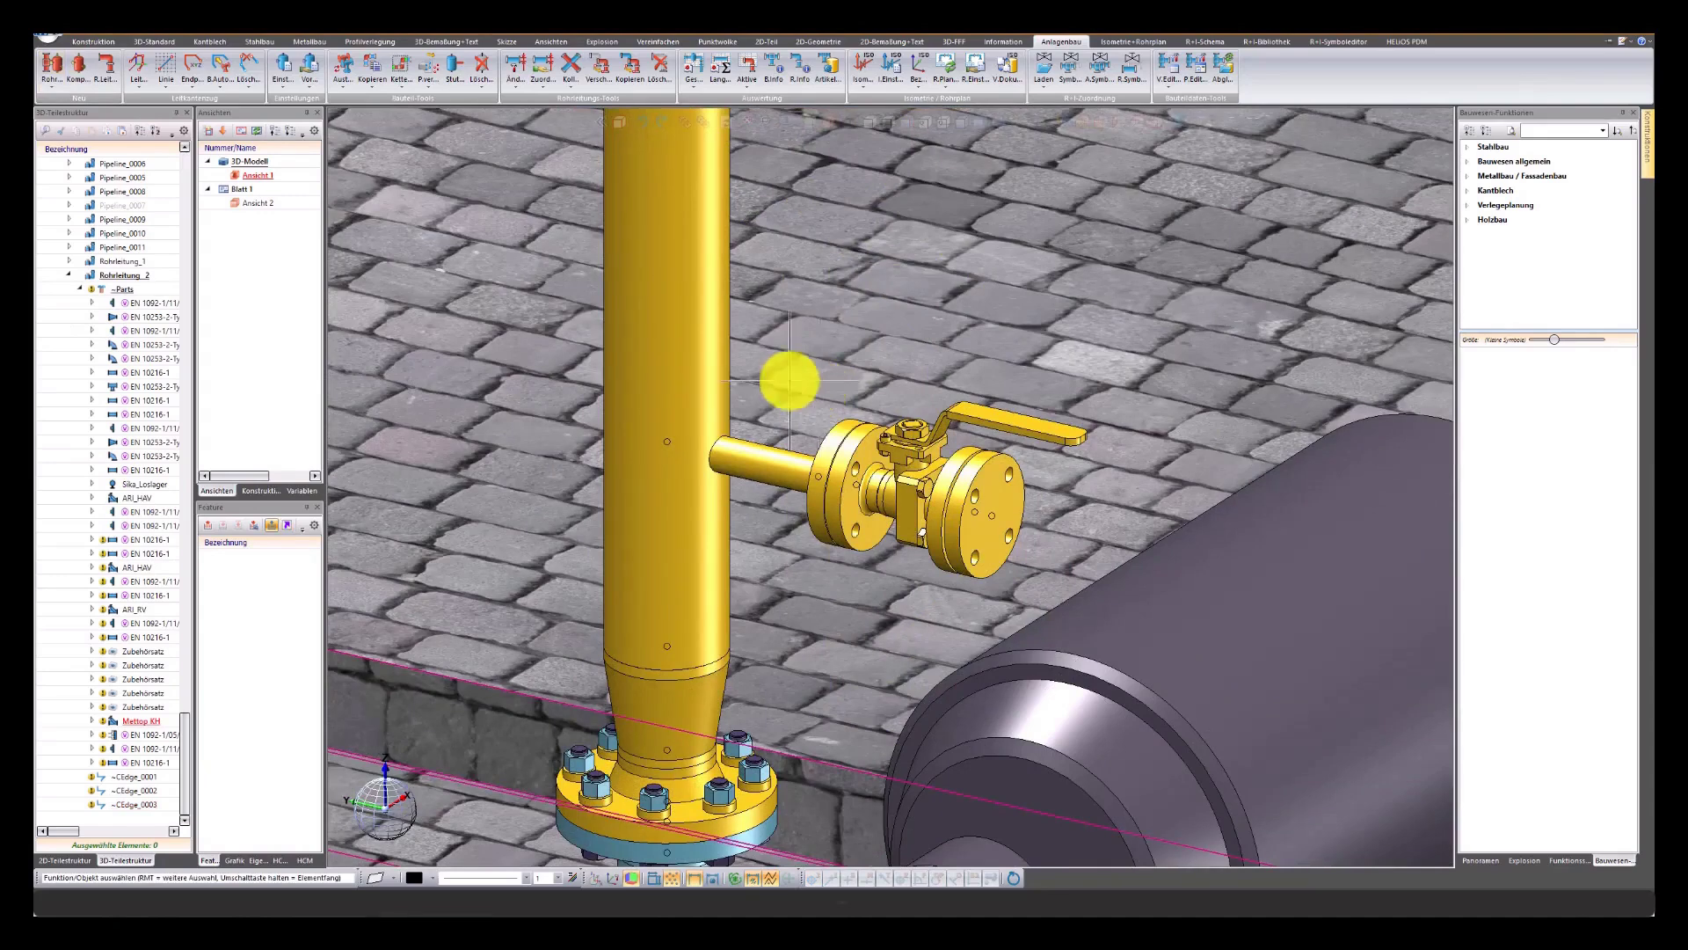
Exchange the DN25 ball valve, reversing it so its flanges show bolts and nuts
click(348, 90)
click(401, 232)
click(926, 474)
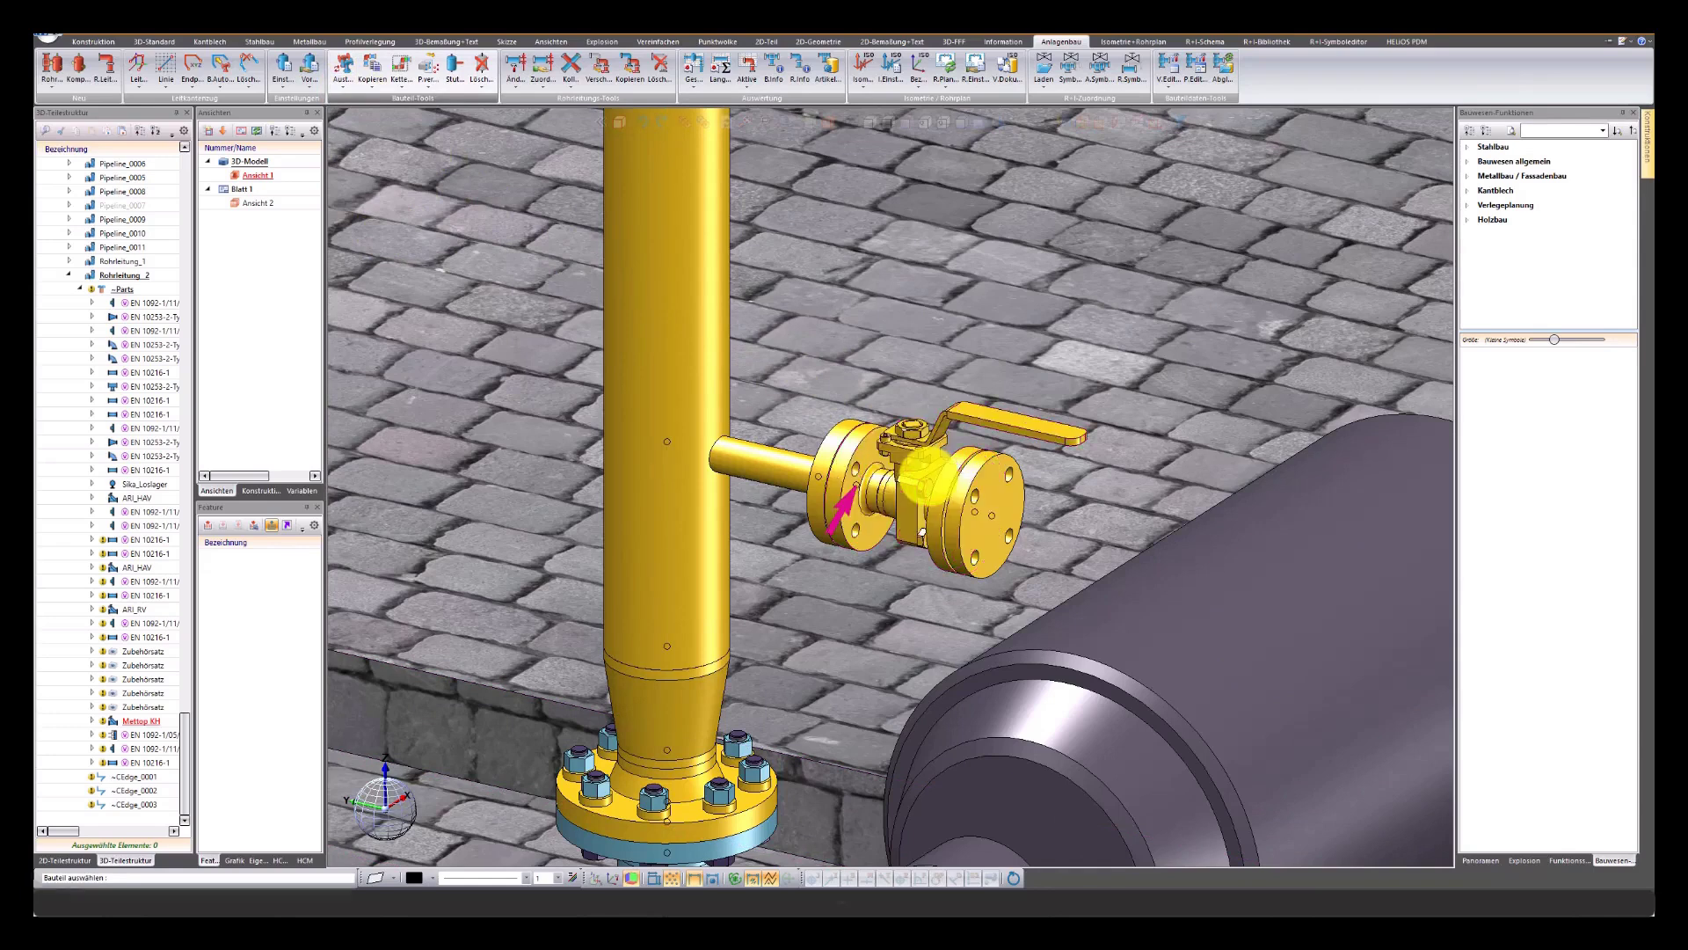
click(525, 573)
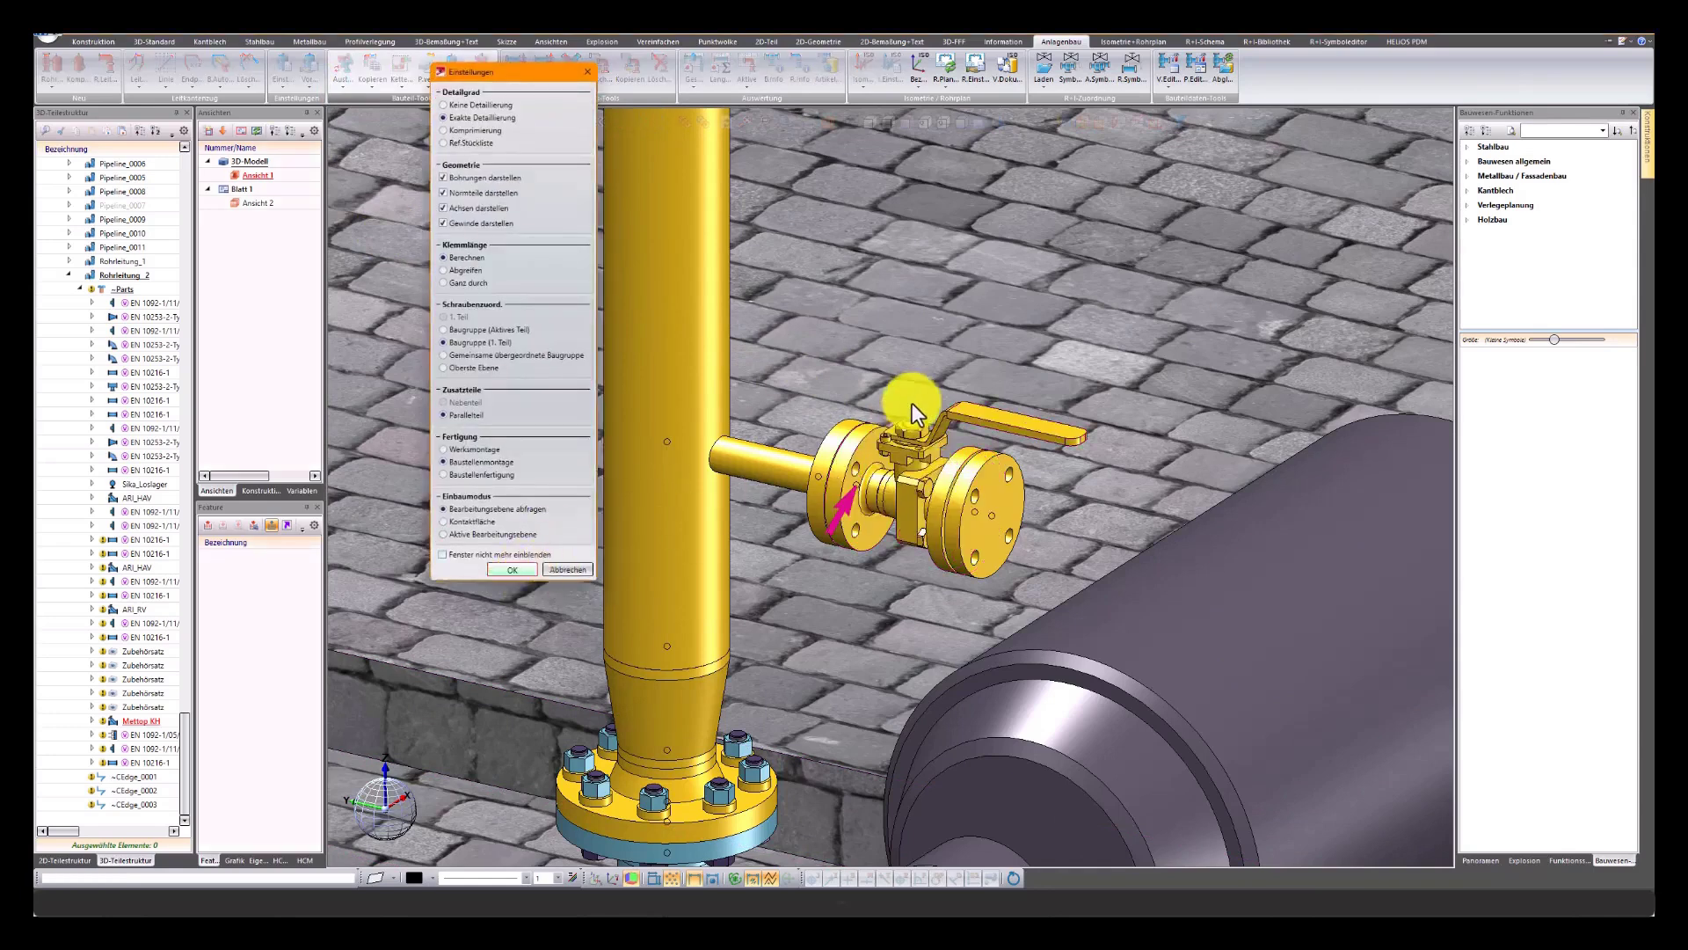
click(910, 401)
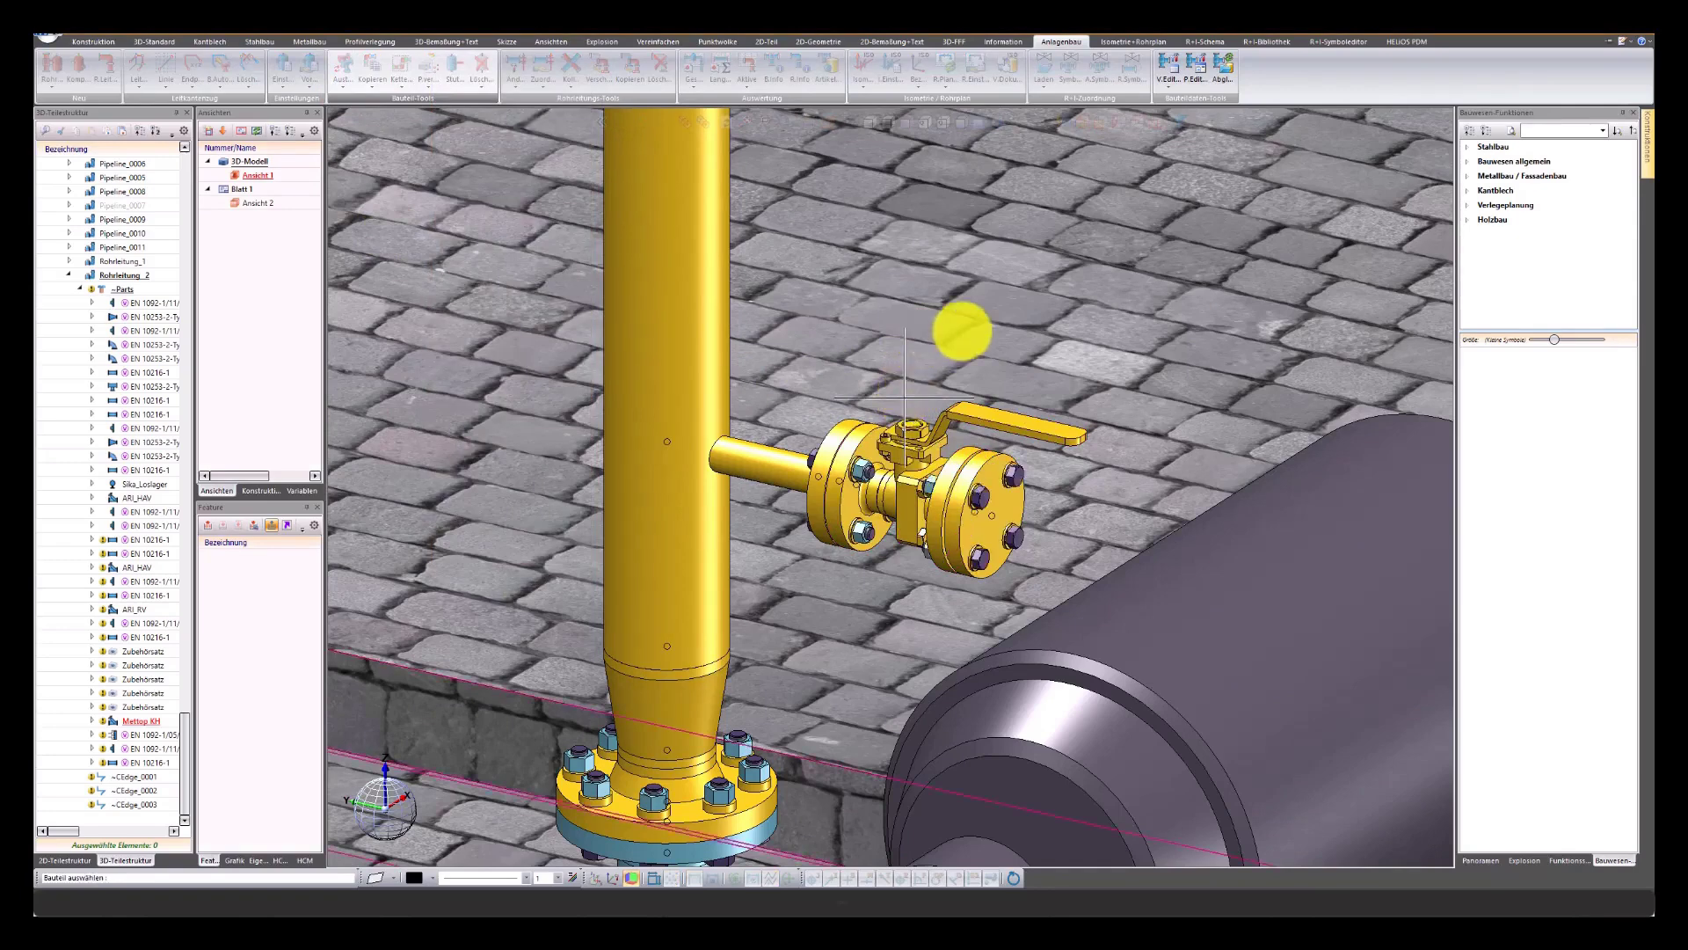
scroll(970, 340, down, 3)
scroll(999, 445, down, 3)
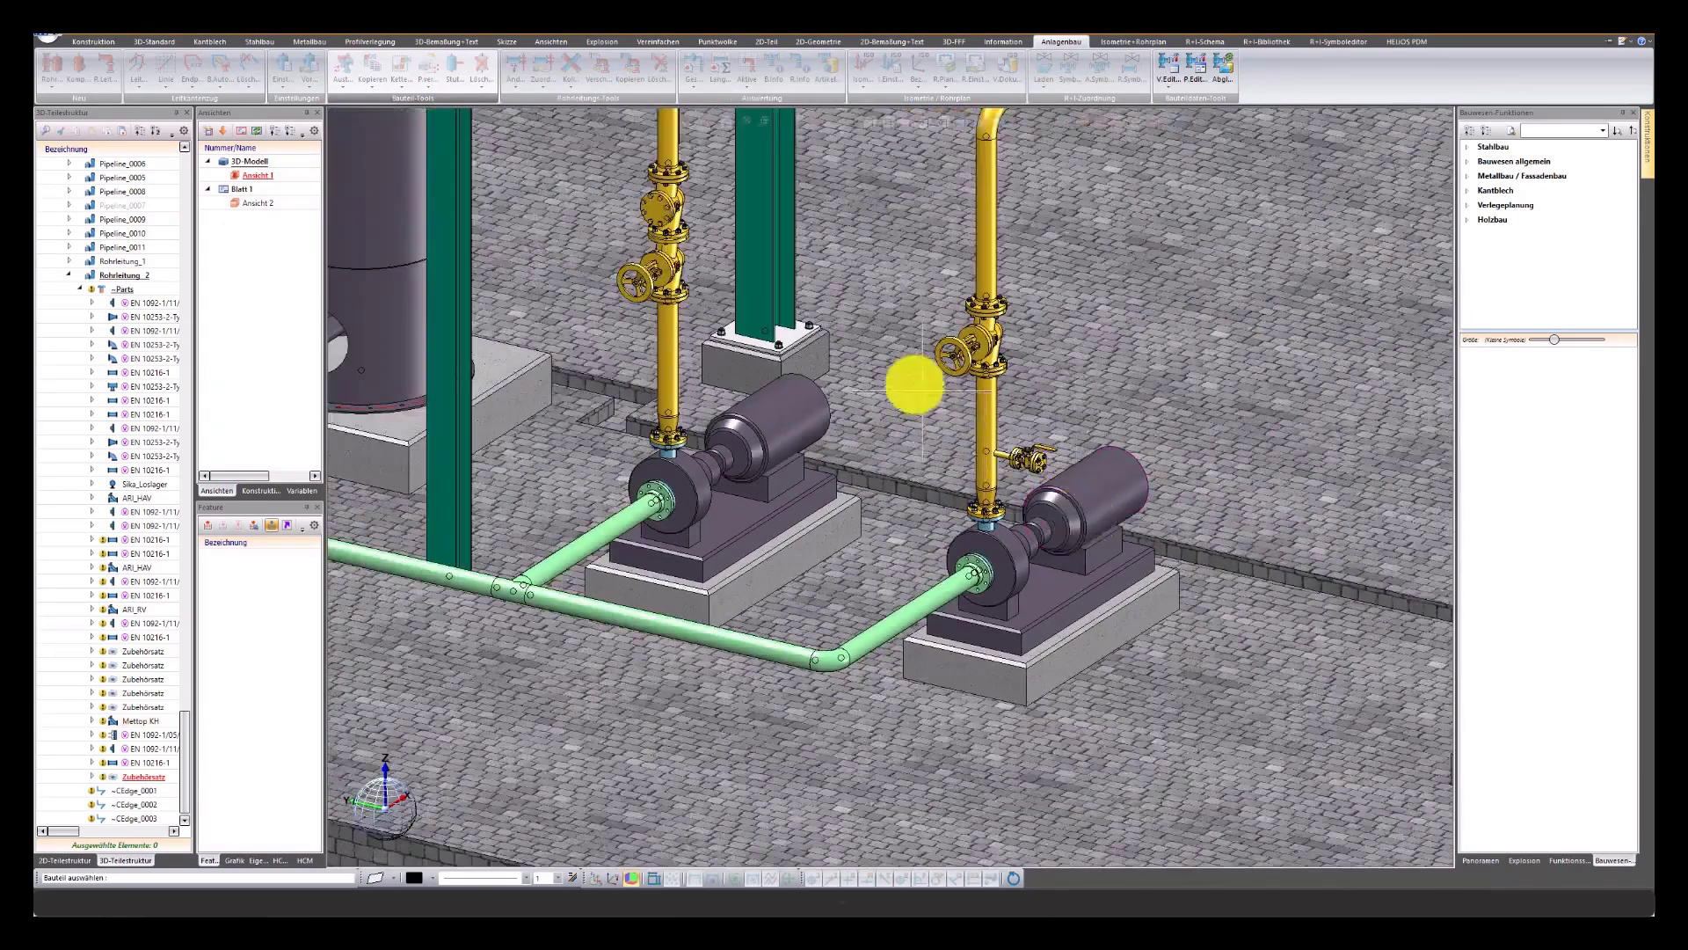
middle_drag(881, 347, 937, 542)
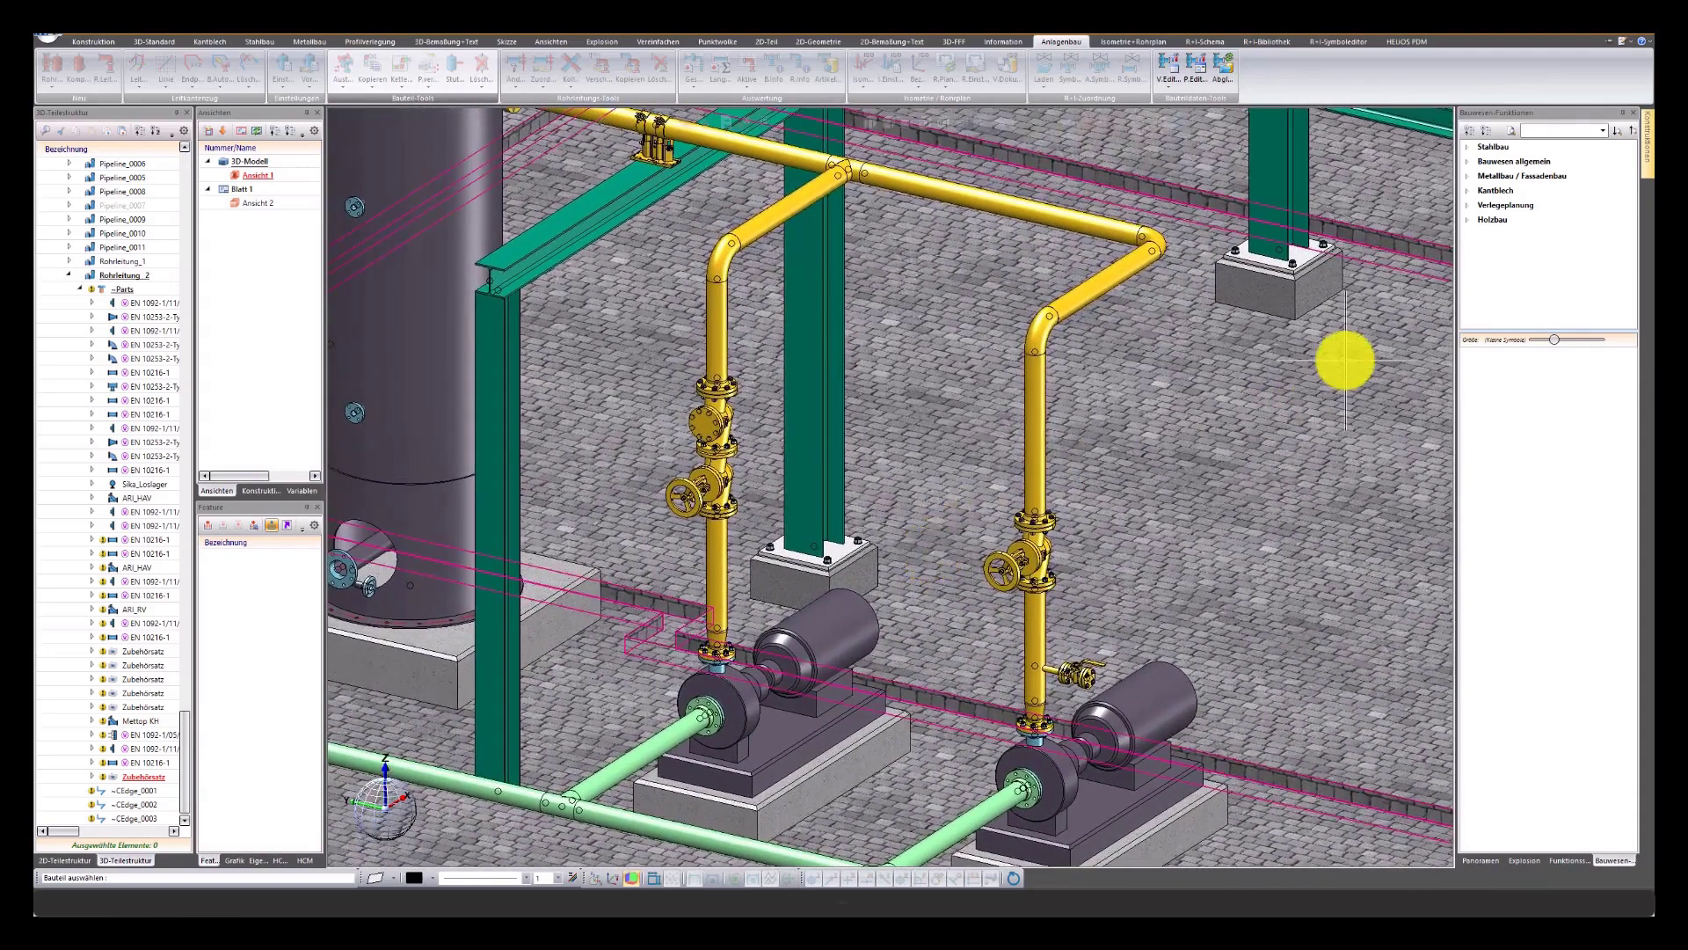